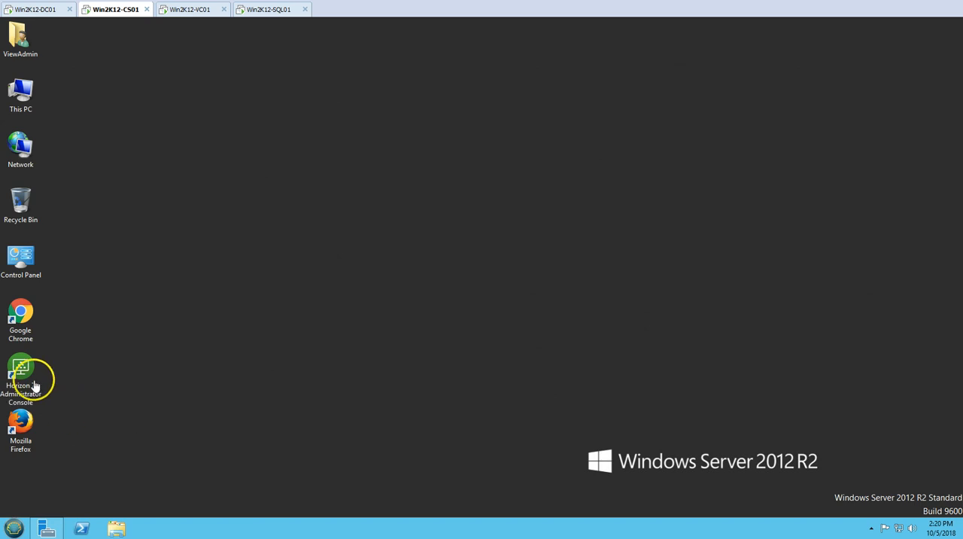
# - Open the Horizon 7 Administrator console and allow Adobe Flash Player to run on its page
pyautogui.click(34, 386)
pyautogui.doubleClick(34, 386)
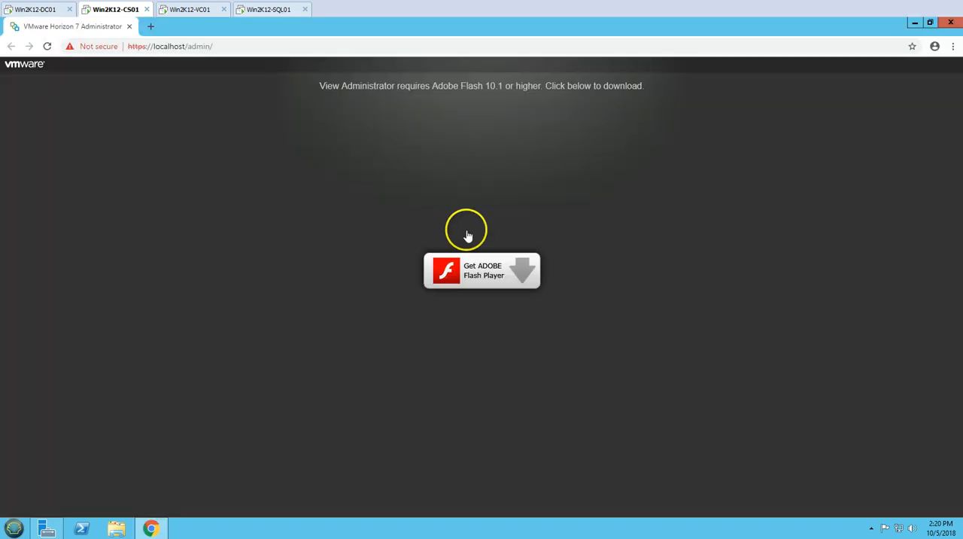
pyautogui.click(479, 265)
pyautogui.click(173, 110)
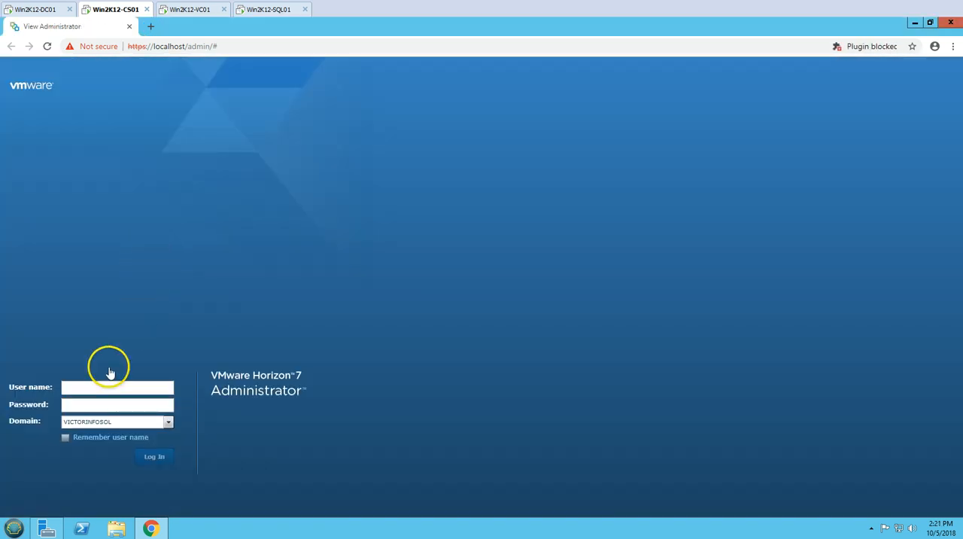
# - Log in to Horizon 7 Administrator on the VICTORINFOSOL domain with the administrator's user name and password
pyautogui.click(96, 390)
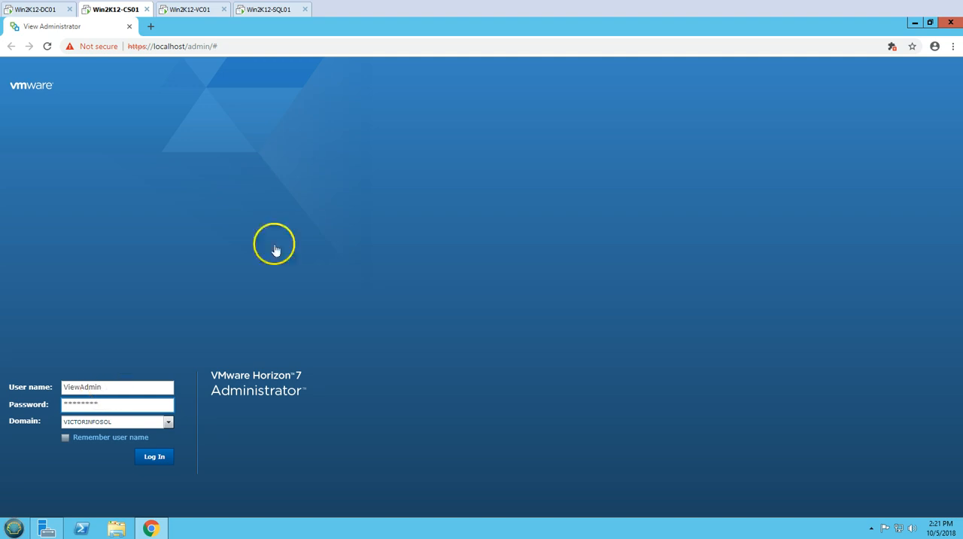
pyautogui.press('Return')
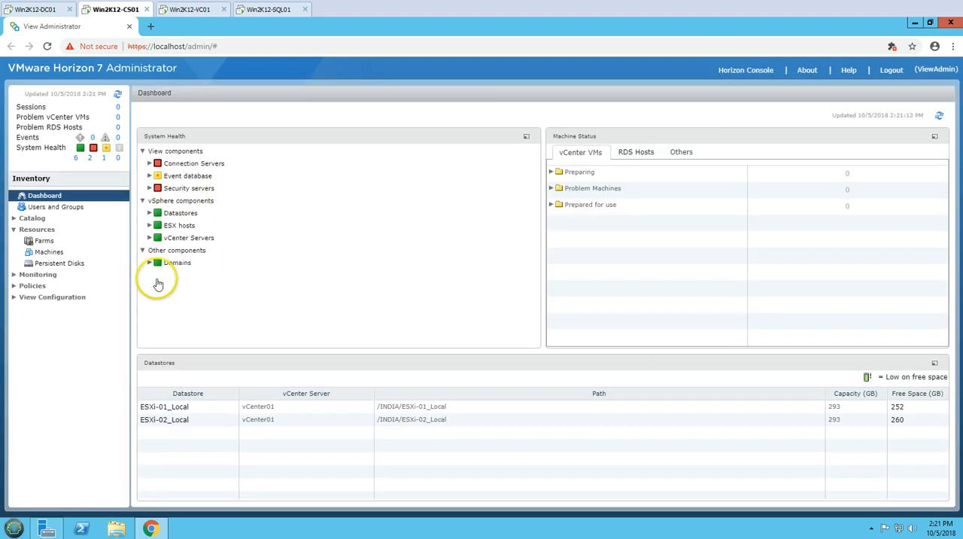
# - Examine the datastores, ESX hosts and vCenter Servers under the vSphere components in System Health, and collapse the group
pyautogui.click(149, 225)
pyautogui.click(150, 213)
pyautogui.click(150, 213)
pyautogui.click(150, 224)
pyautogui.click(150, 237)
pyautogui.click(142, 201)
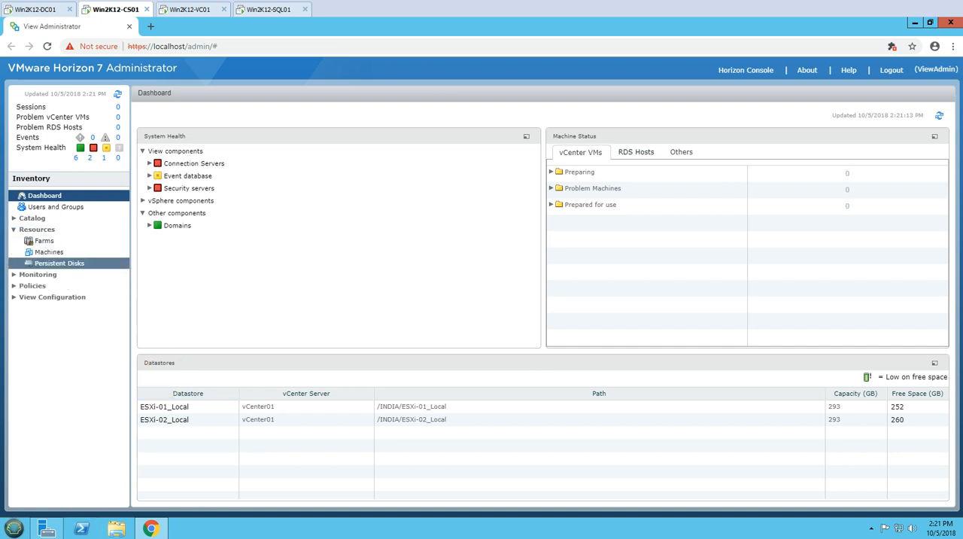
# - Open the View Composer settings of the vCenter01 server from the View Configuration servers list
pyautogui.click(52, 297)
pyautogui.click(38, 307)
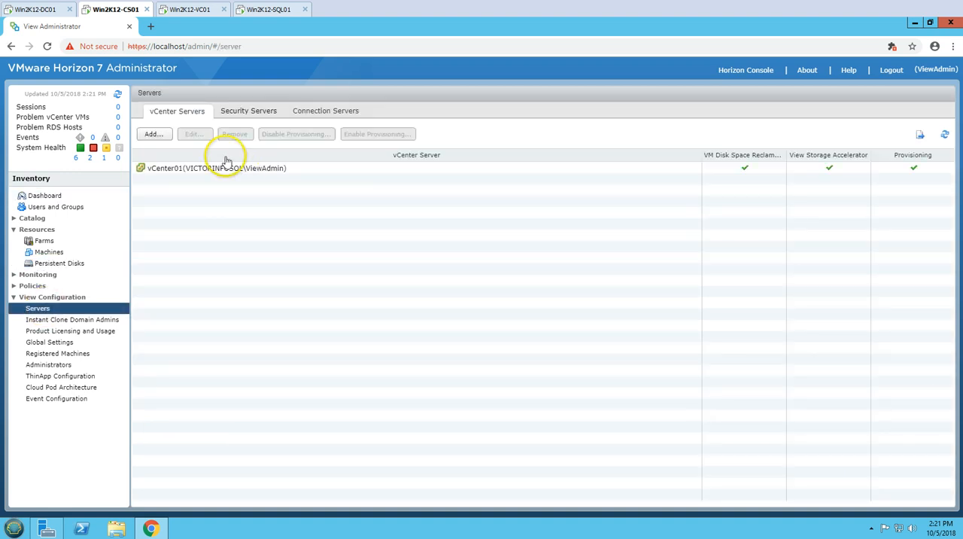
pyautogui.click(159, 168)
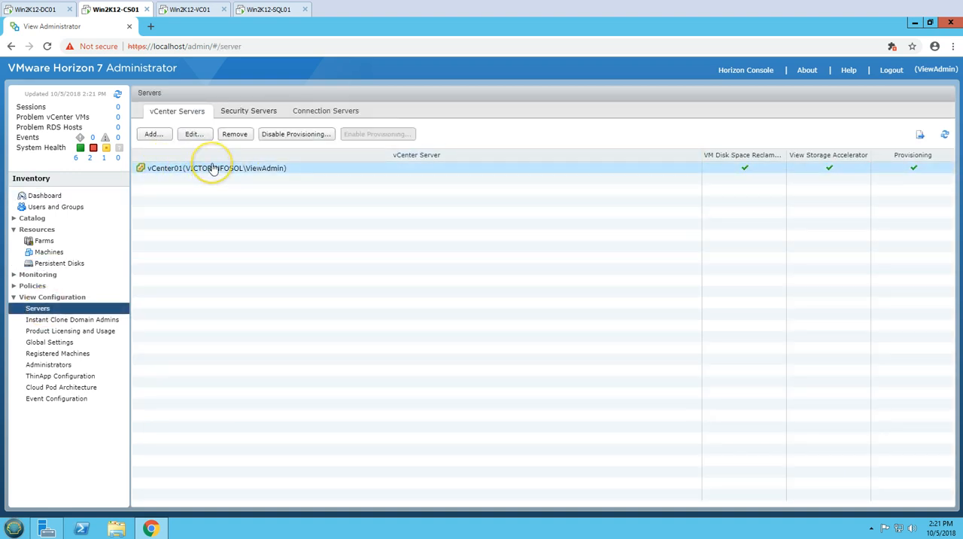
pyautogui.click(194, 137)
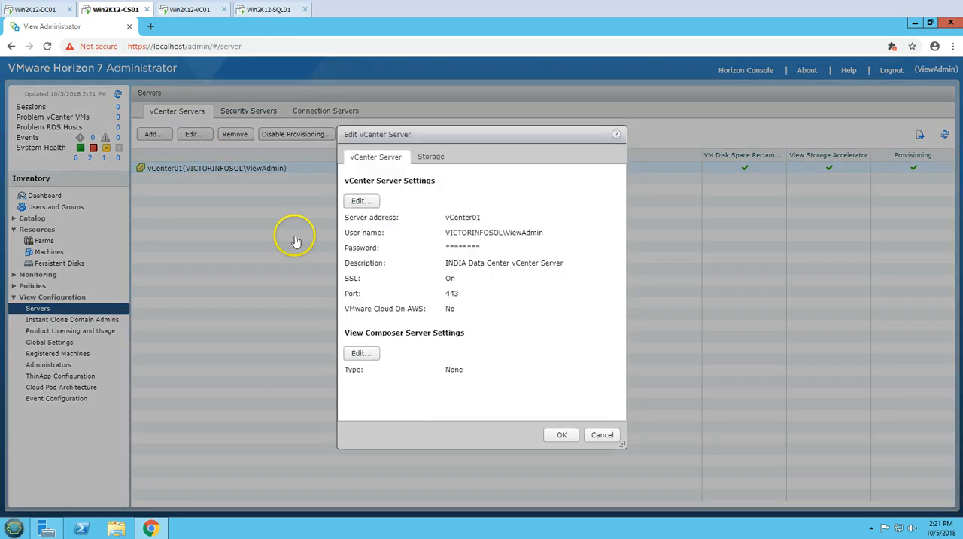
pyautogui.click(362, 353)
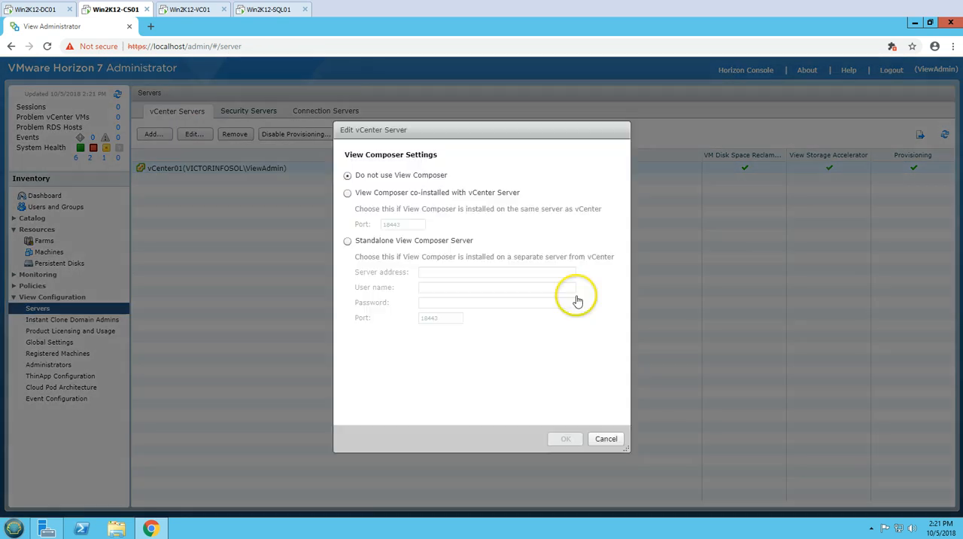
# - Review the co-installed and standalone View Composer options for vCenter01, and leave the server settings without saving
pyautogui.click(379, 197)
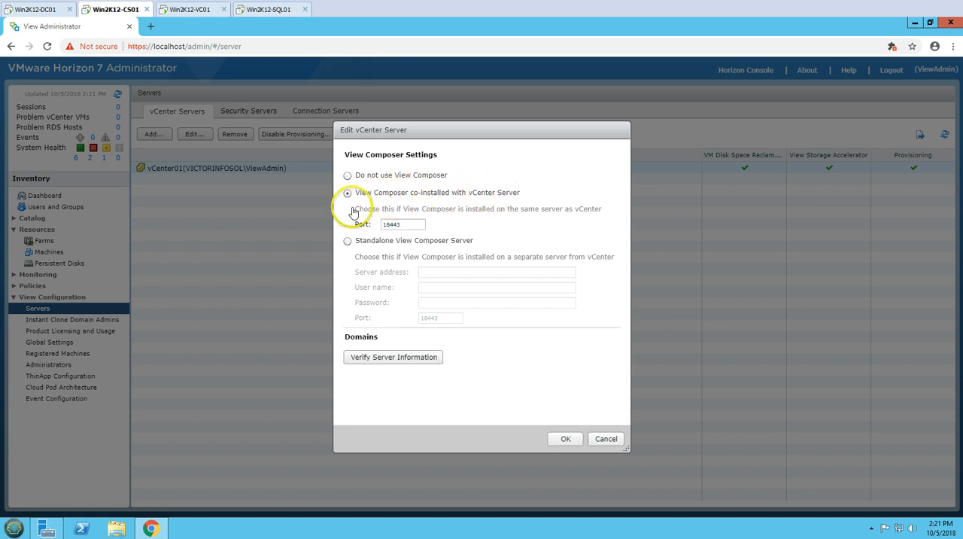
pyautogui.click(387, 177)
pyautogui.click(370, 245)
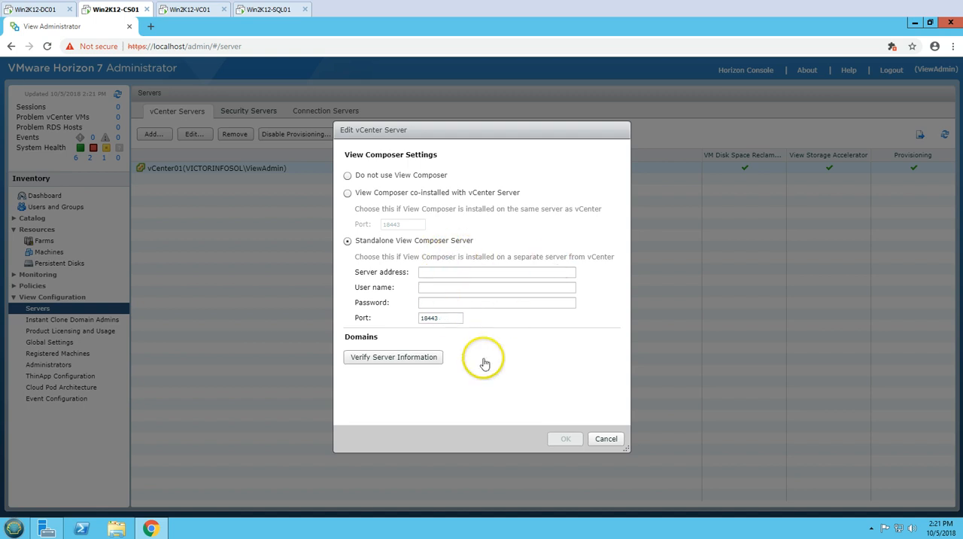
pyautogui.click(444, 277)
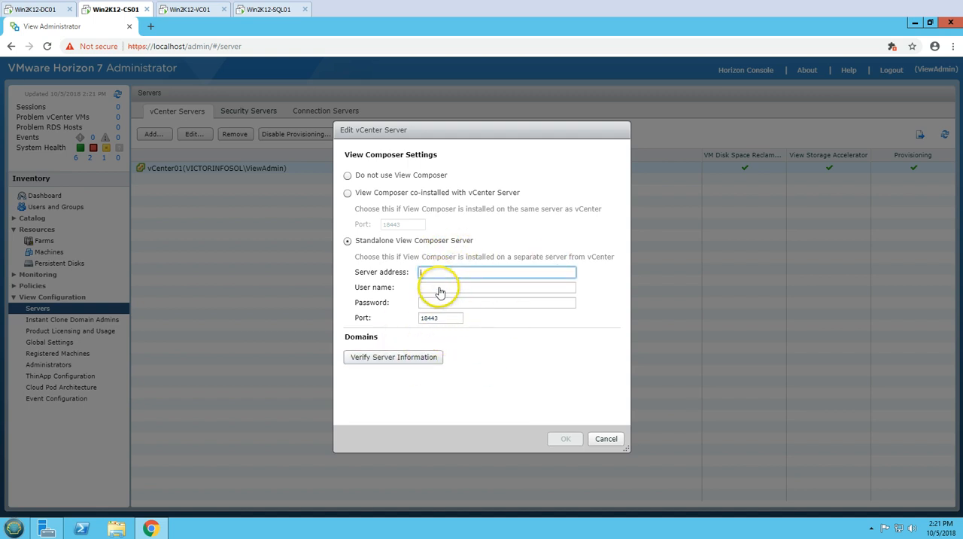
pyautogui.click(440, 301)
pyautogui.click(440, 272)
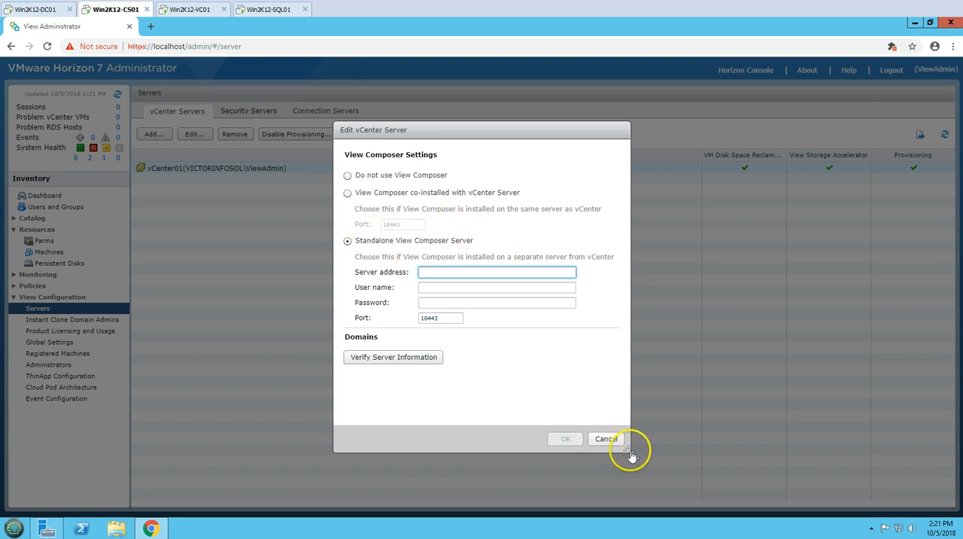
pyautogui.click(607, 441)
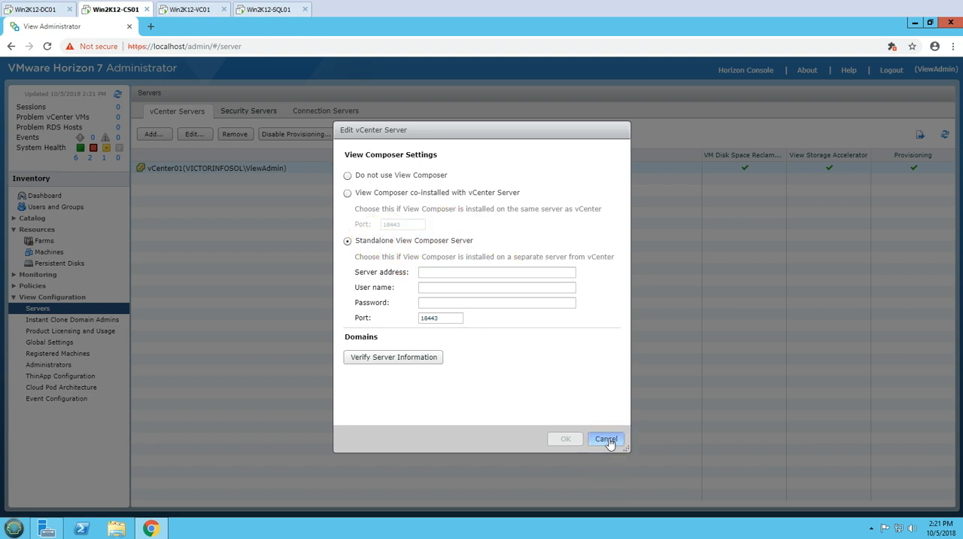
pyautogui.click(602, 435)
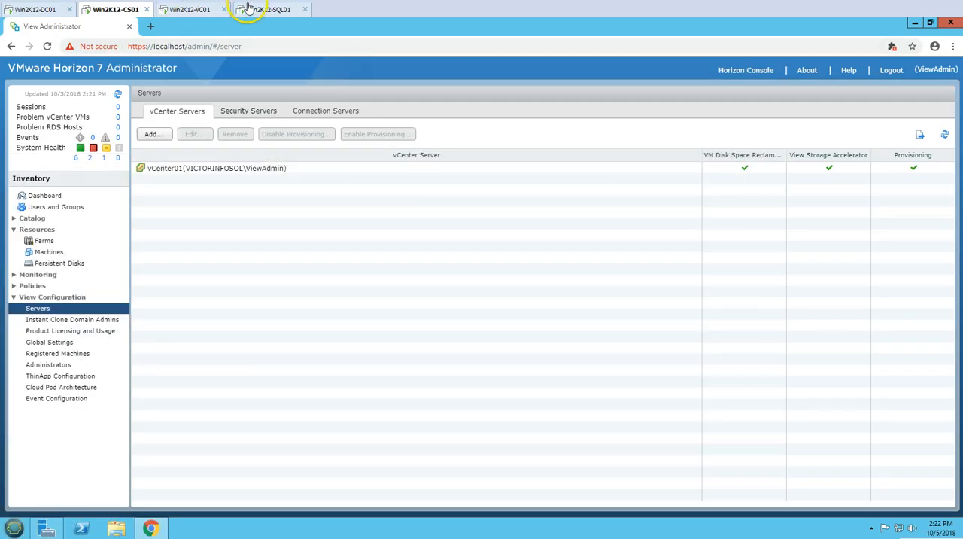
# - Switch to the Win2K12-SQL01 machine and place it ahead of Win2K12-VC01 in the order of open machines
pyautogui.click(250, 9)
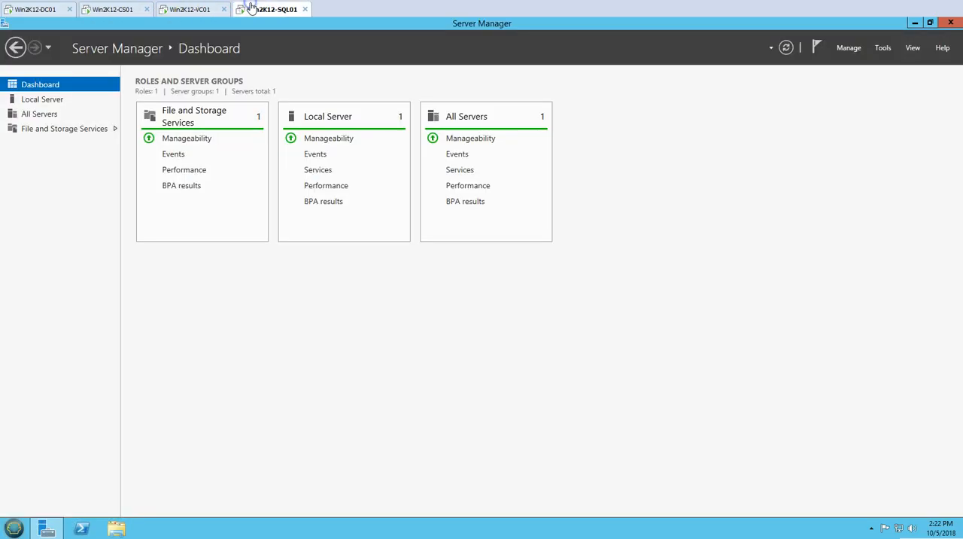
pyautogui.moveTo(189, 11); pyautogui.dragTo(173, 9)
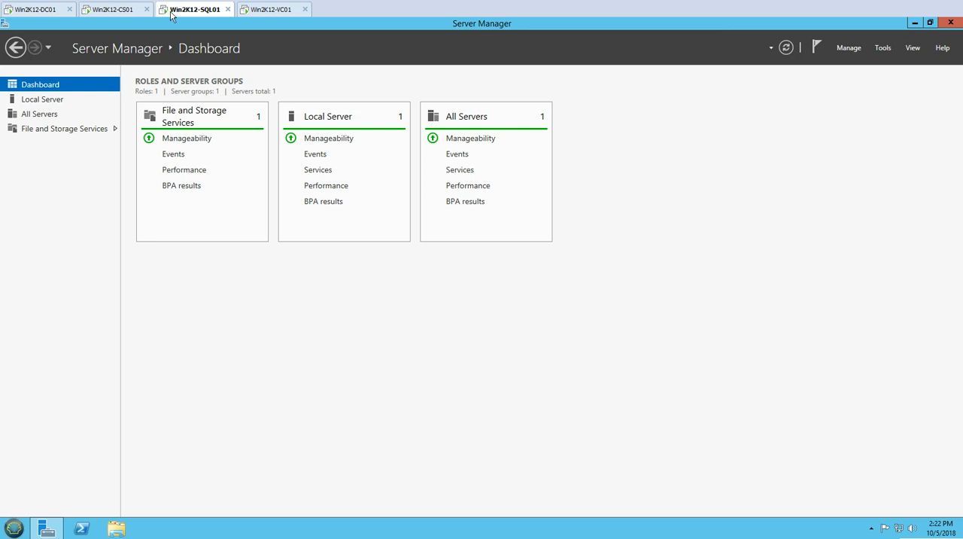
# - Check the SQL server's Local Server properties and the signed-in account, and minimize Server Manager
pyautogui.click(39, 114)
pyautogui.click(42, 99)
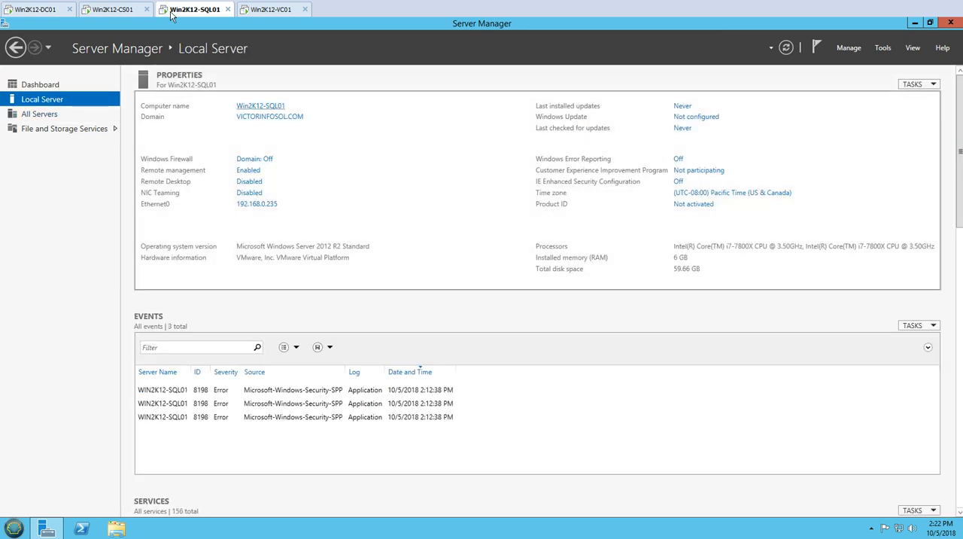
pyautogui.click(50, 84)
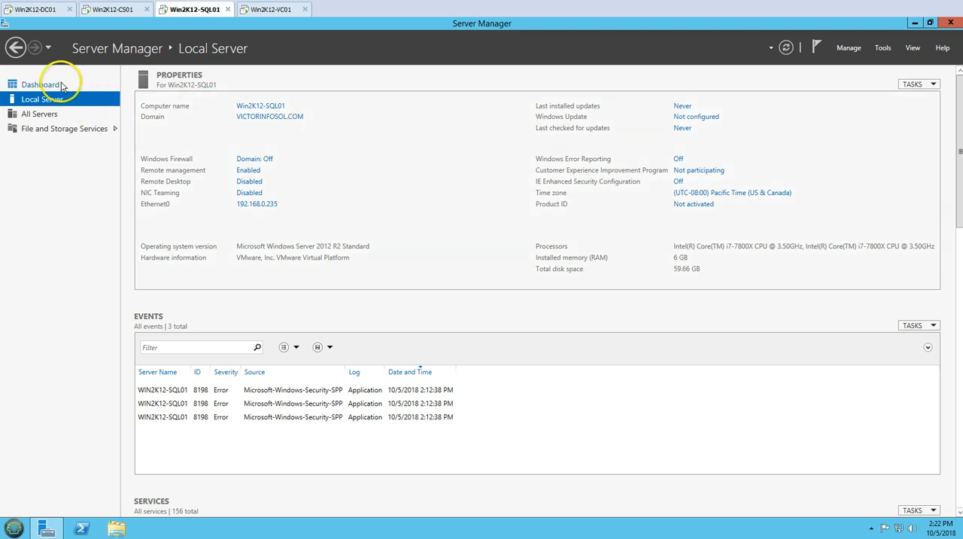
pyautogui.click(27, 529)
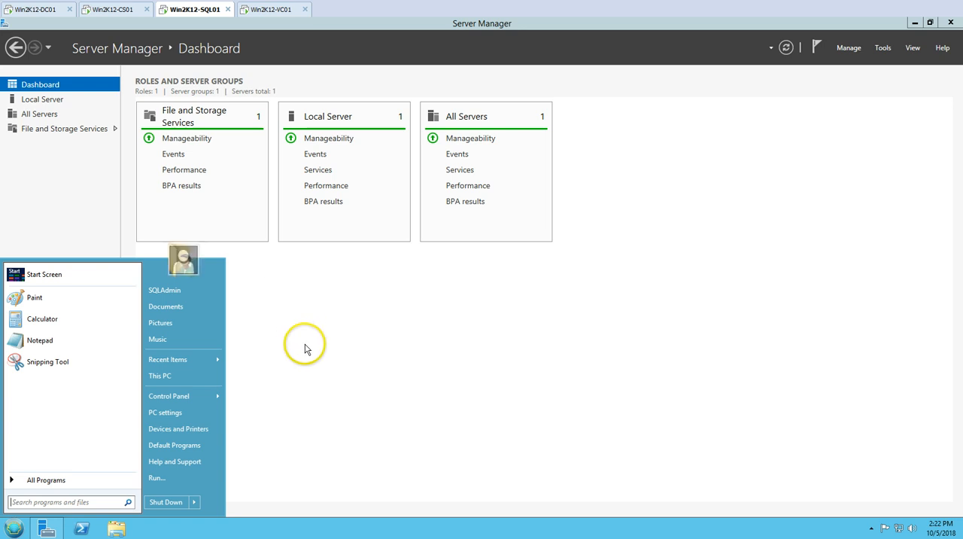
pyautogui.click(332, 395)
pyautogui.click(47, 529)
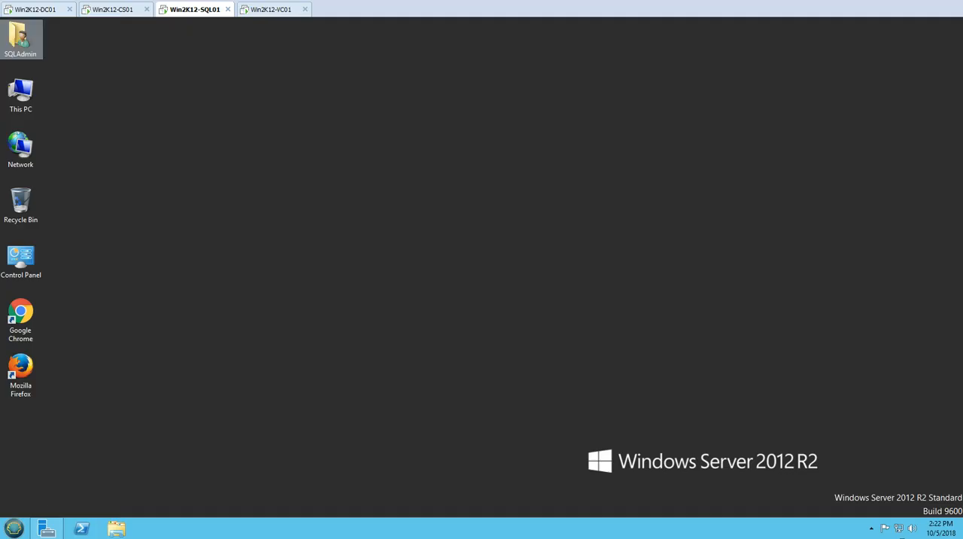
# - Look through the Downloads folder for the SQL Server Express and Management Studio installers, and go to This PC
pyautogui.doubleClick(21, 38)
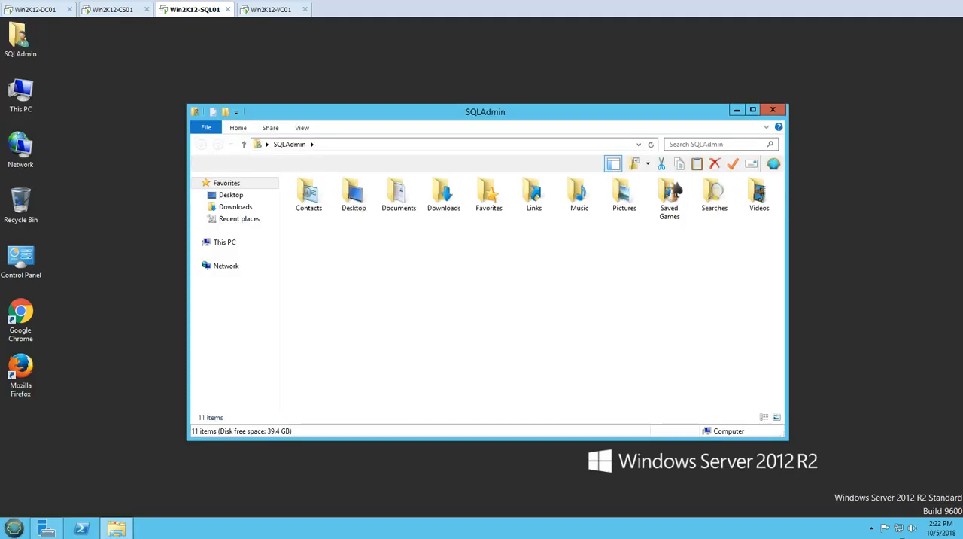
pyautogui.click(235, 206)
pyautogui.click(343, 195)
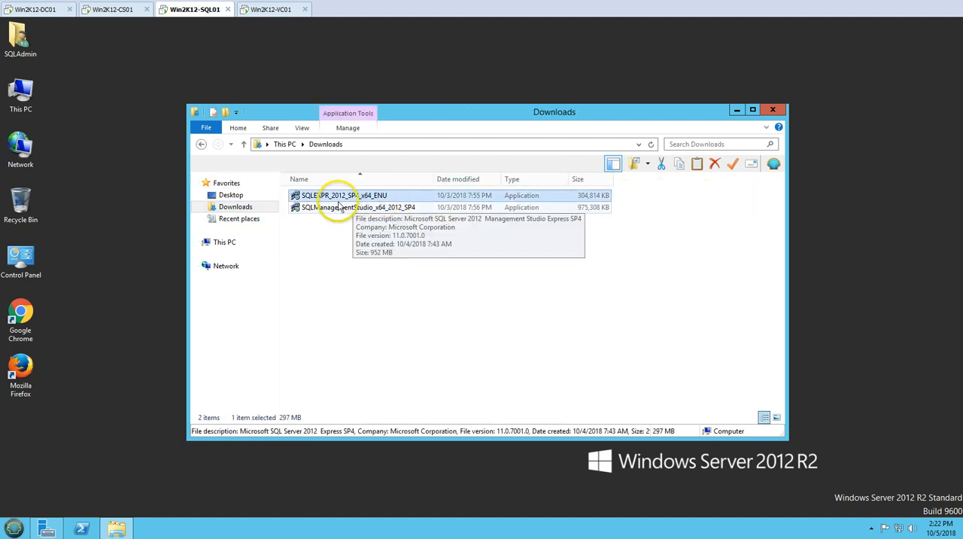
pyautogui.click(318, 221)
pyautogui.click(305, 210)
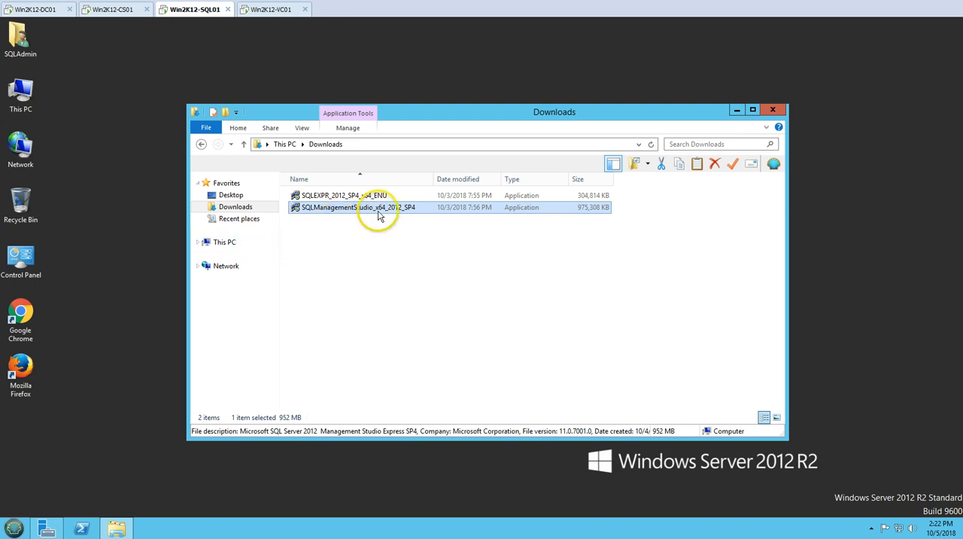
pyautogui.click(224, 242)
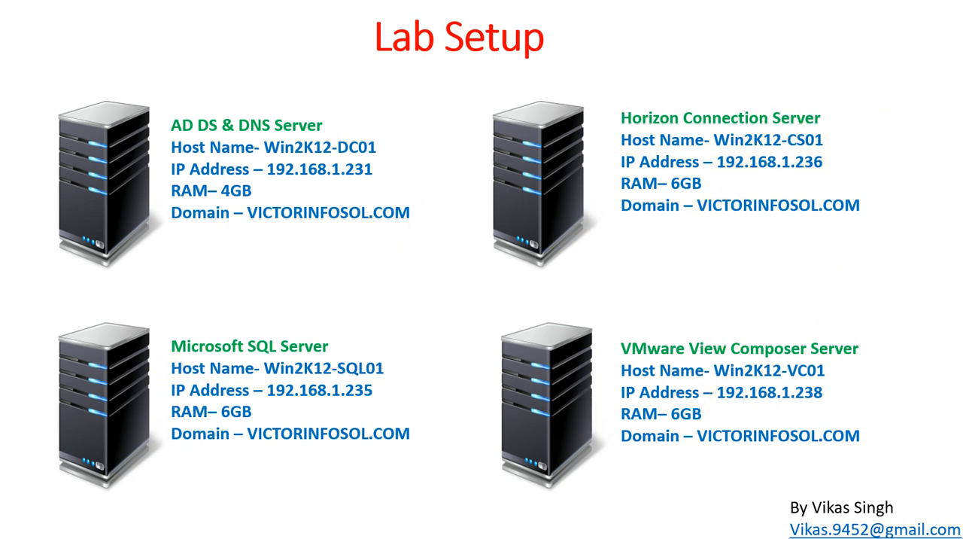
pyautogui.click(112, 537)
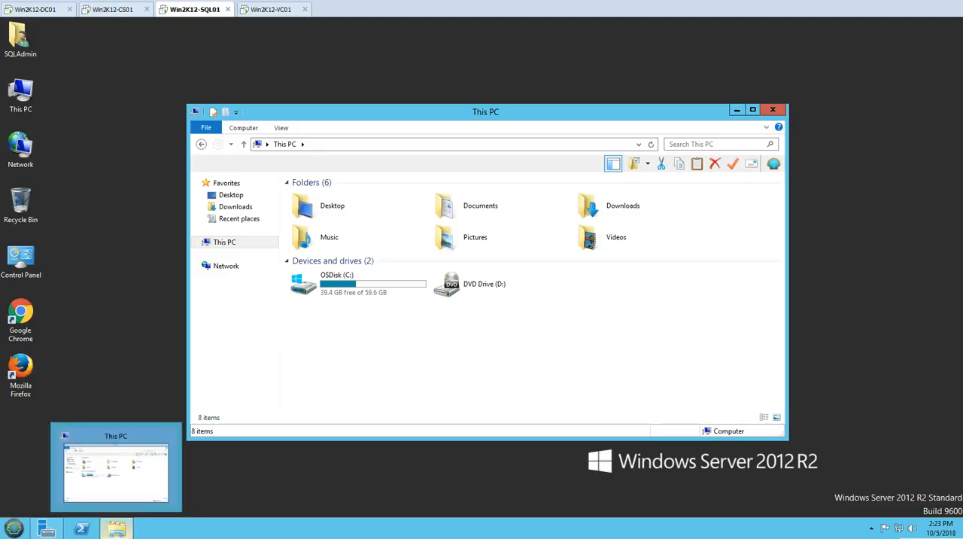
# - Switch to Win2K12-VC01, check its signed-in account with whoami in a command prompt, and close the prompt
pyautogui.click(269, 10)
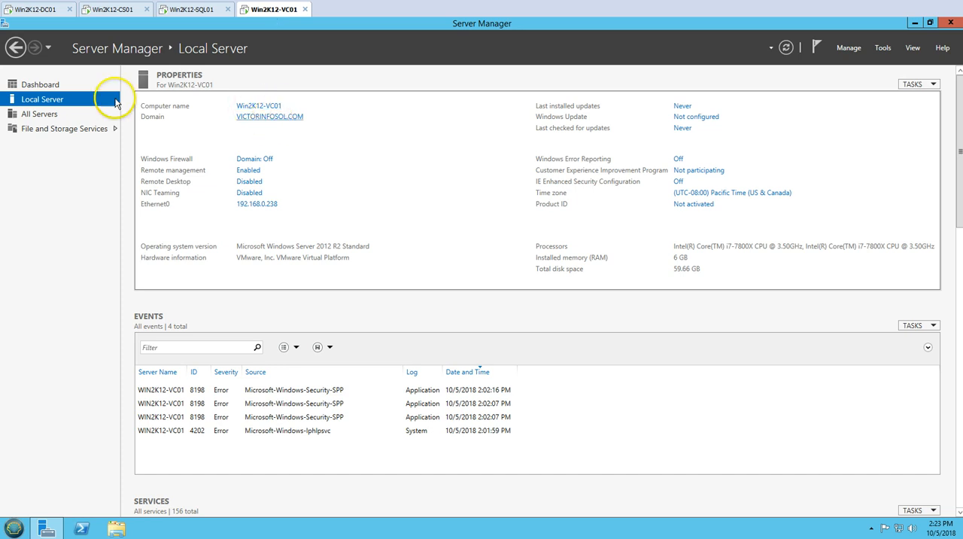
pyautogui.click(62, 84)
pyautogui.click(15, 529)
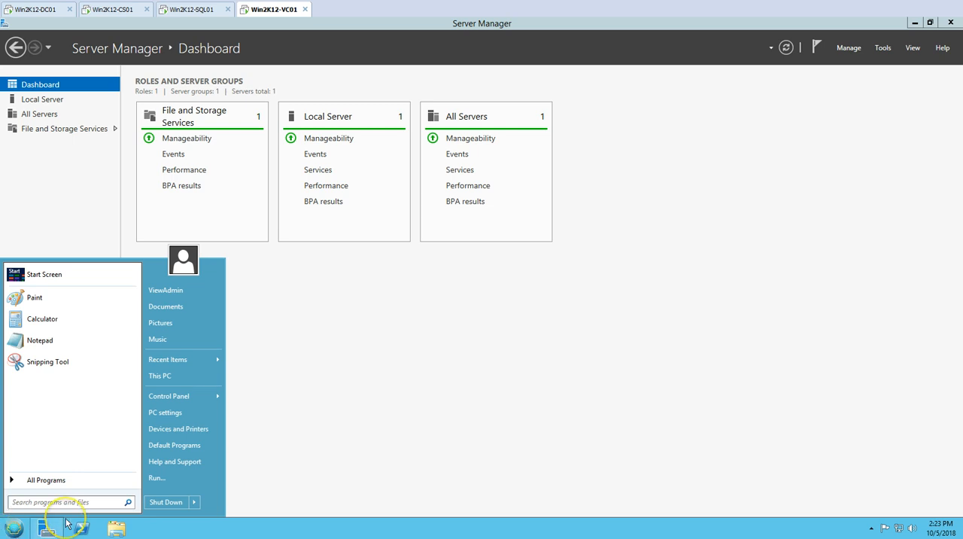
pyautogui.write('cmd')
pyautogui.press('Return')
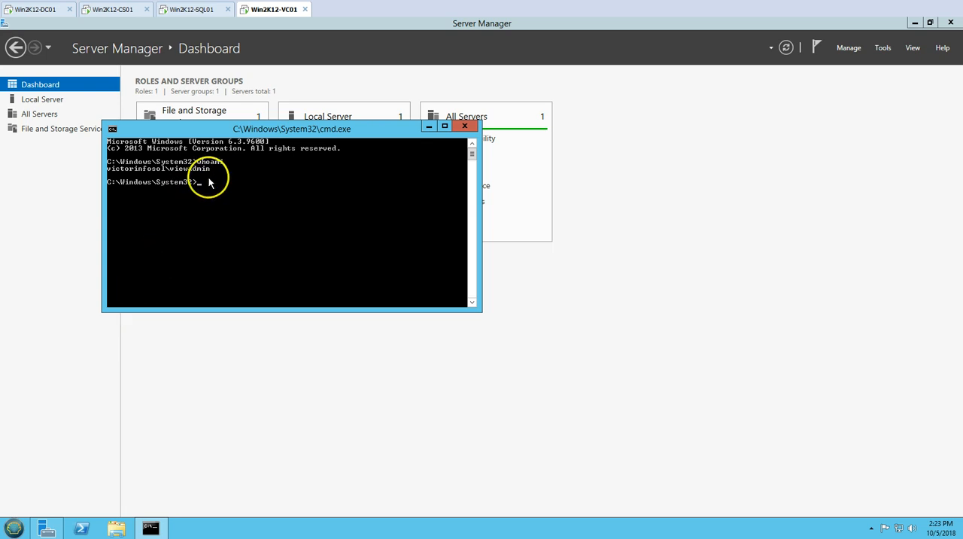
pyautogui.moveTo(245, 140); pyautogui.dragTo(429, 241)
pyautogui.click(648, 226)
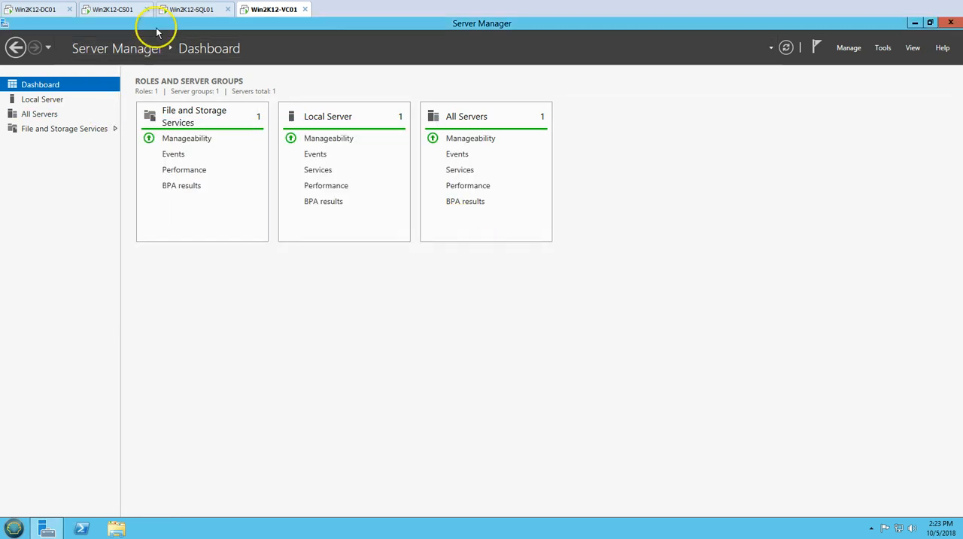
# - Return to Win2K12-SQL01 and locate the SQLEXPR_2012_SP4_x64_ENU and SQLManagementStudio_x64_2012_SP4 installers in the Downloads folder
pyautogui.click(182, 14)
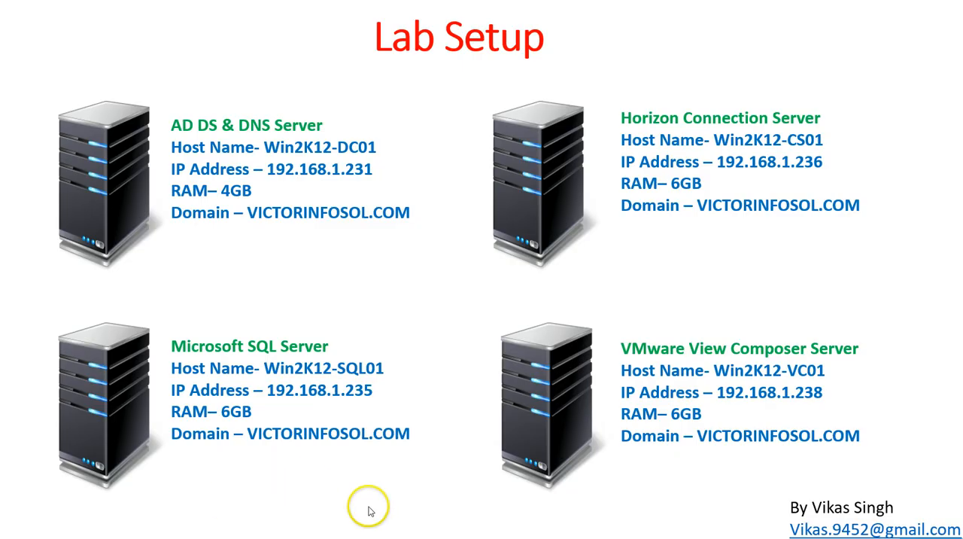
pyautogui.click(425, 510)
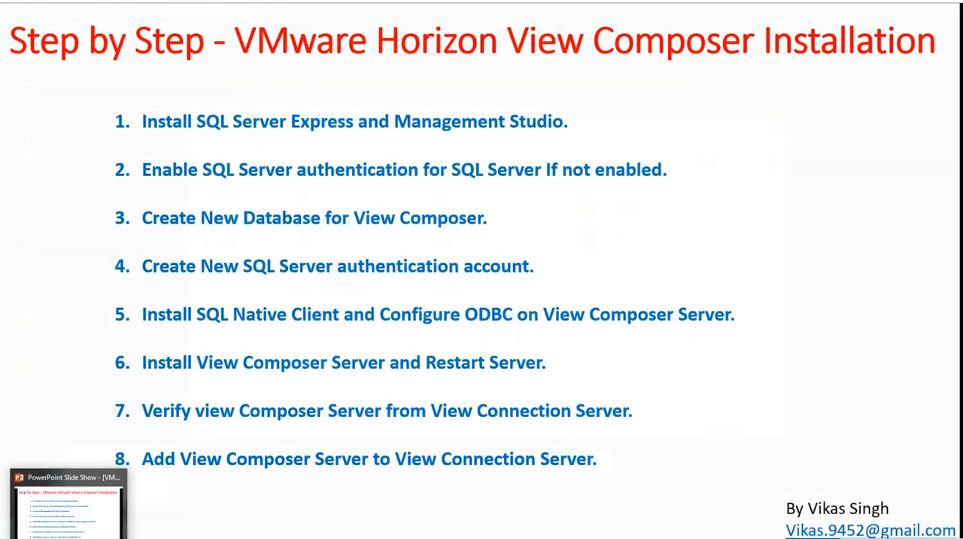
pyautogui.click(69, 537)
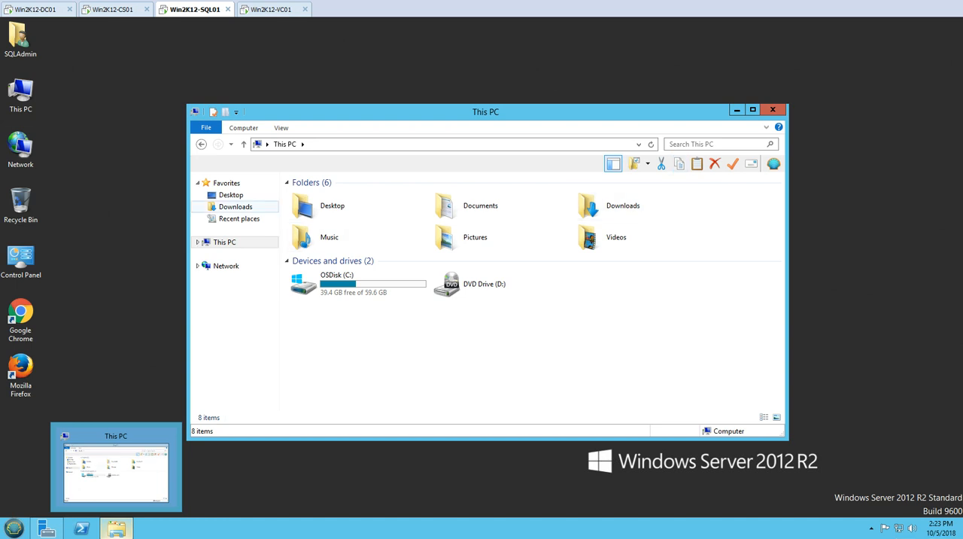
pyautogui.click(235, 206)
pyautogui.click(344, 196)
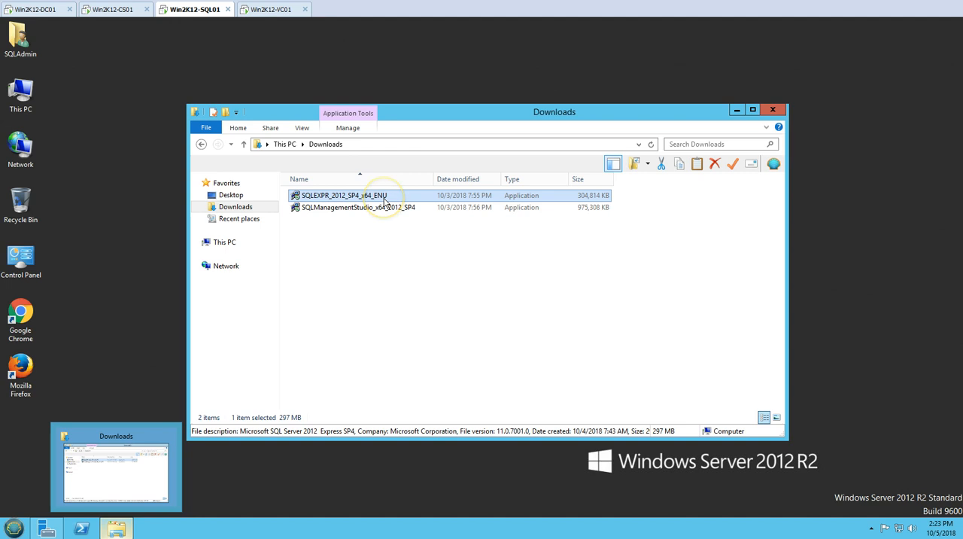
pyautogui.click(372, 242)
pyautogui.click(346, 208)
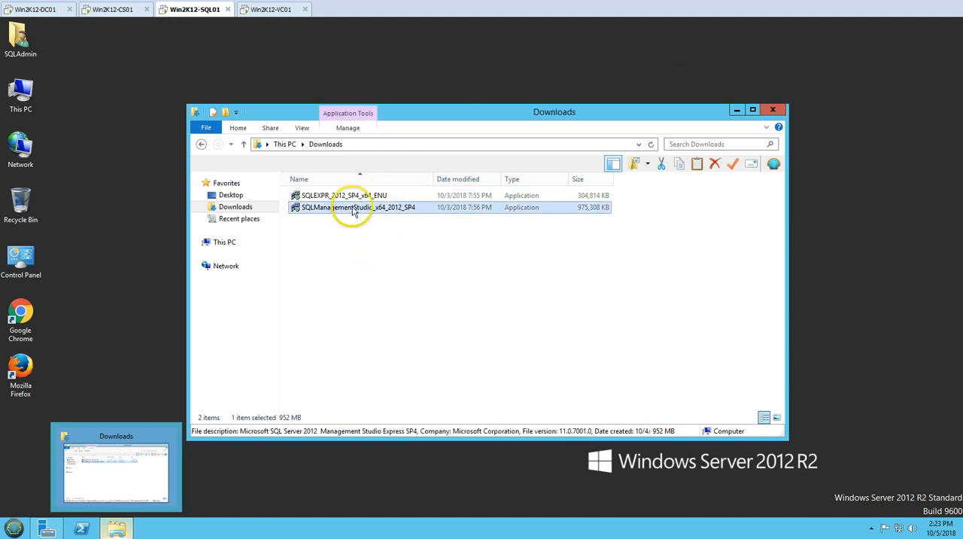
# - Launch the SQLEXPR_2012_SP4_x64_ENU installer, minimize the Downloads folder, and allow SQL Server 2012 to make changes to the computer
pyautogui.doubleClick(347, 196)
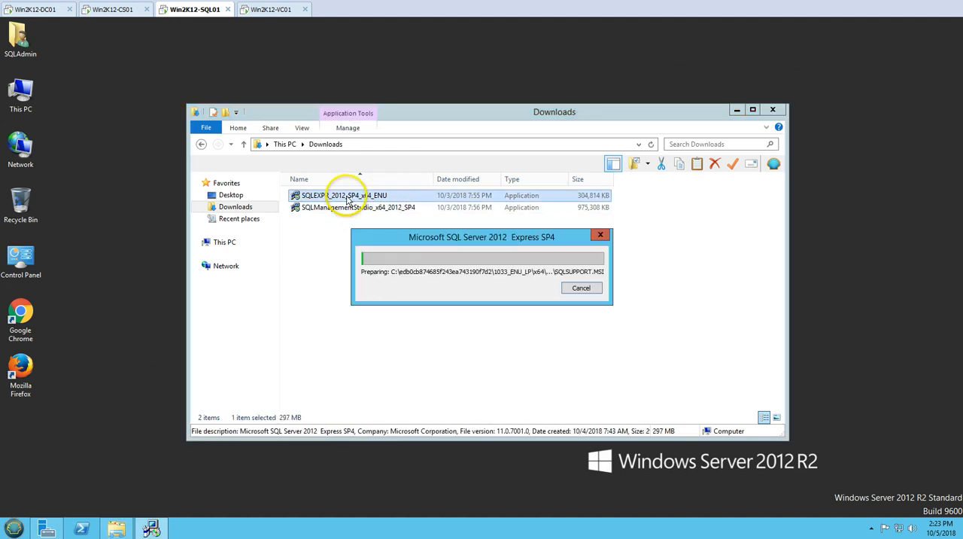
pyautogui.click(736, 112)
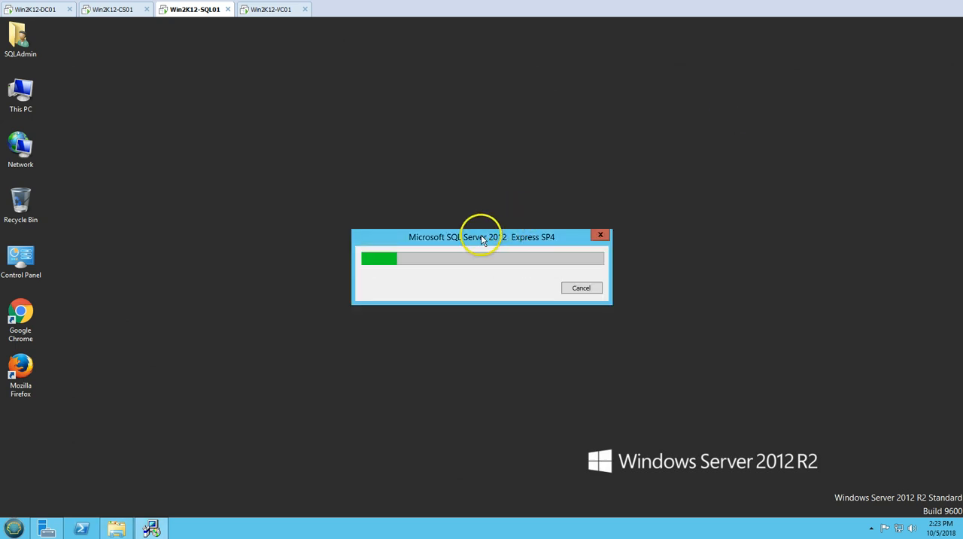
pyautogui.moveTo(477, 233); pyautogui.dragTo(469, 221)
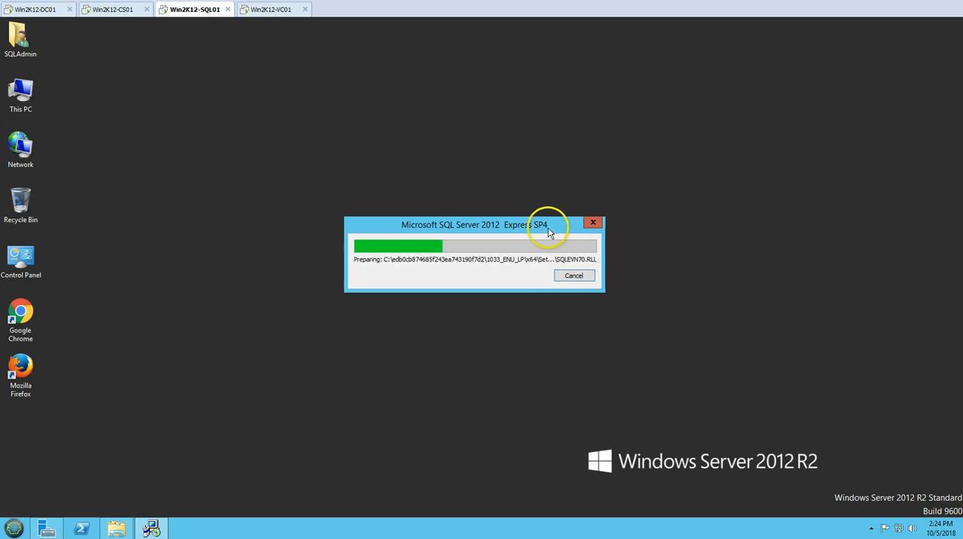
pyautogui.moveTo(488, 228); pyautogui.dragTo(456, 190)
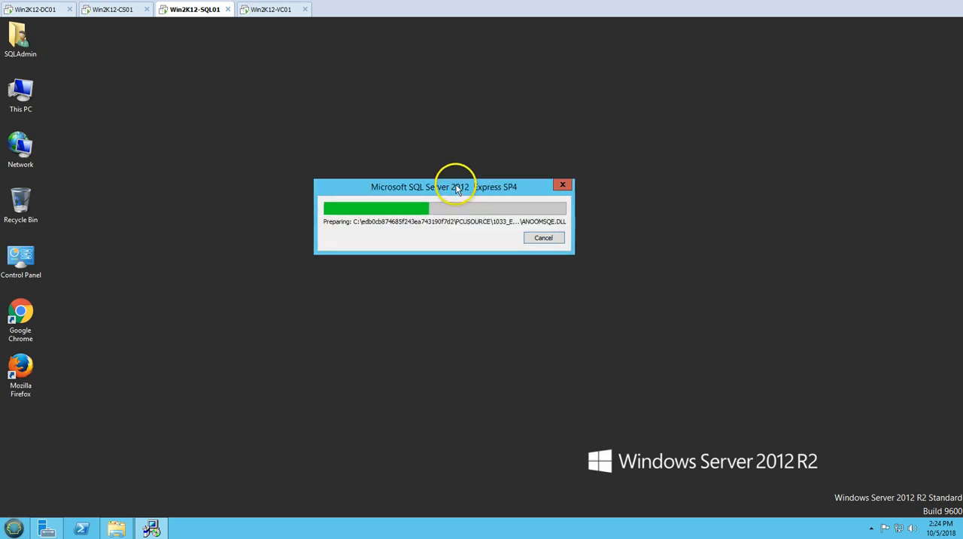
pyautogui.rightClick(433, 294)
pyautogui.click(454, 326)
pyautogui.click(425, 207)
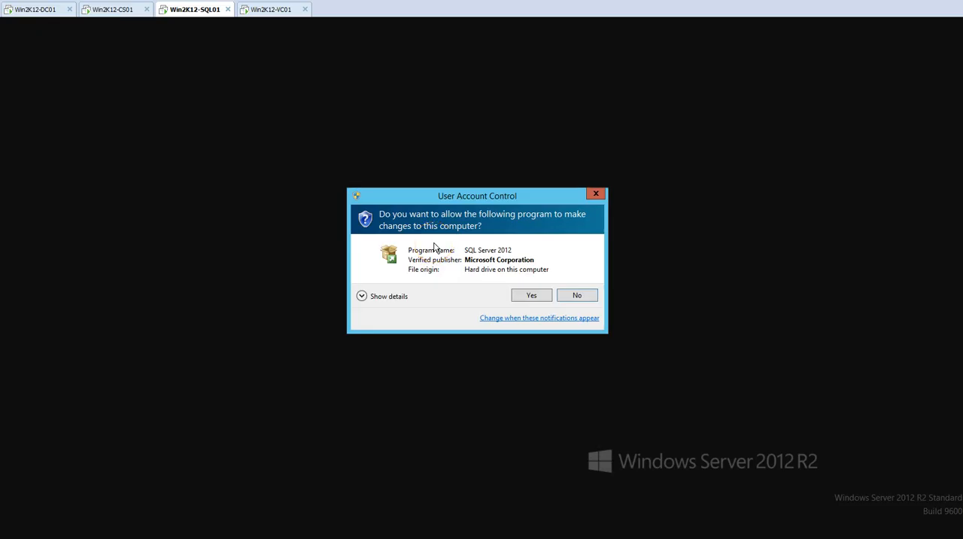
pyautogui.click(531, 295)
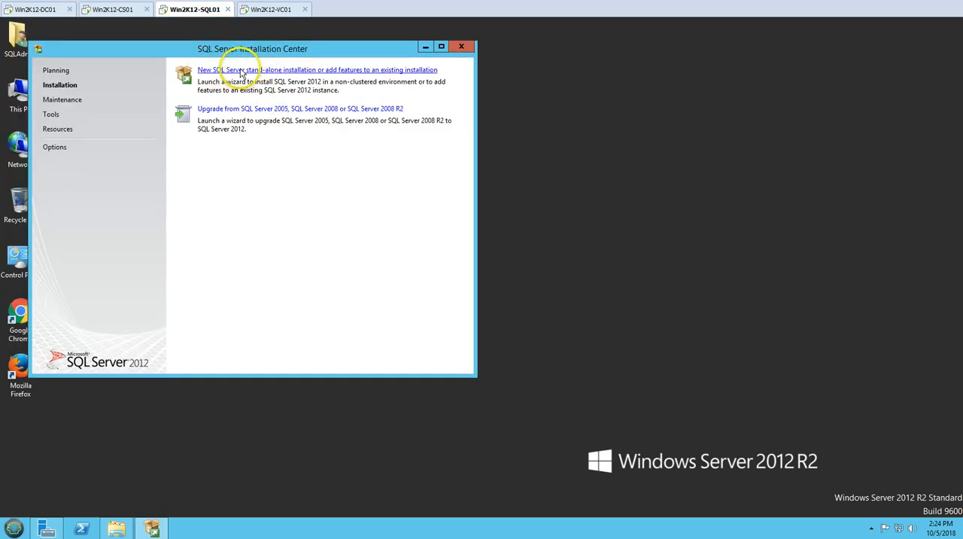
# - Start a new SQL Server stand-alone installation, minimize the Installation Center, and accept the license terms to continue setup
pyautogui.click(290, 72)
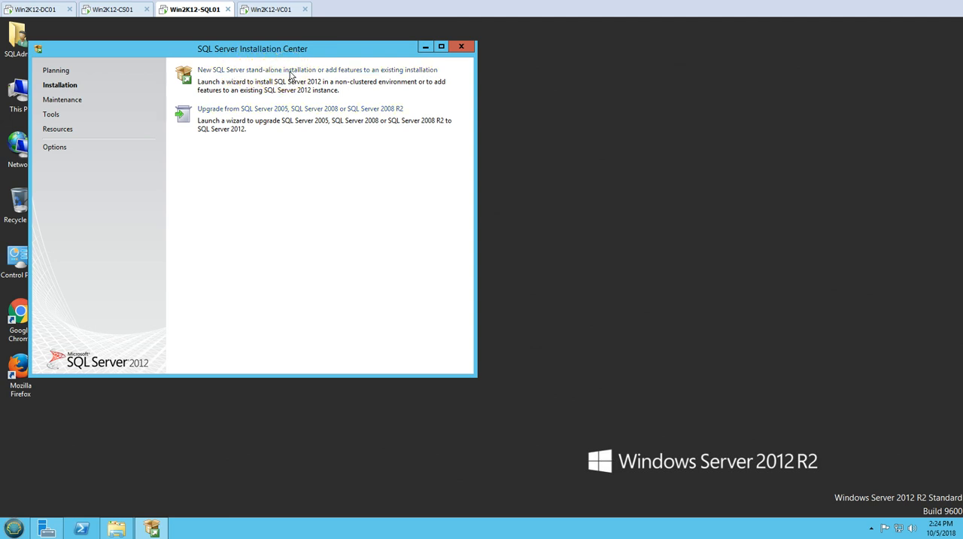
pyautogui.click(425, 47)
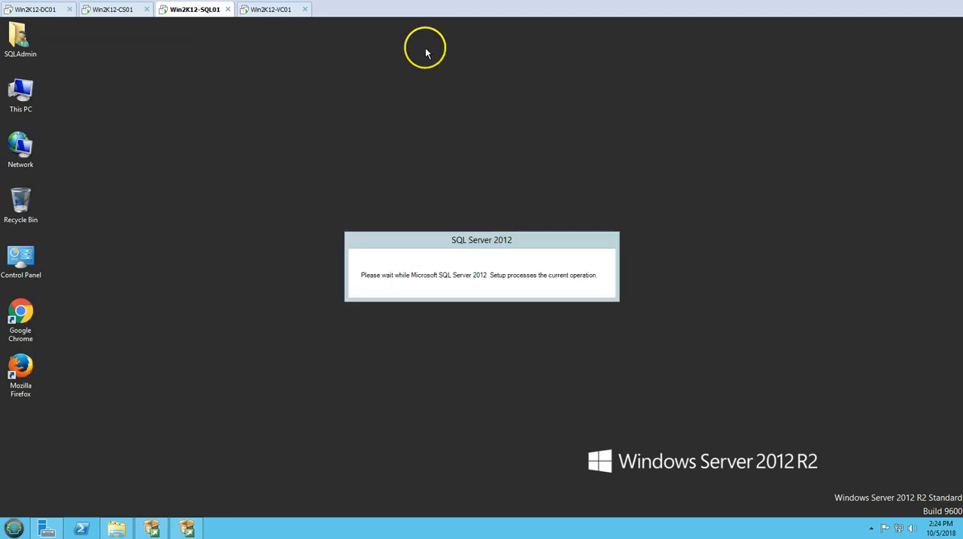
pyautogui.rightClick(237, 179)
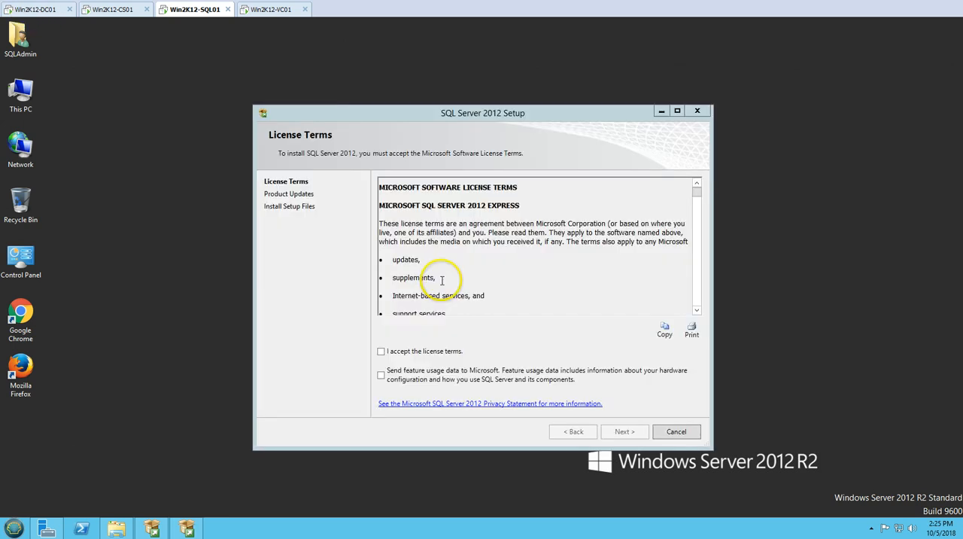
pyautogui.click(443, 280)
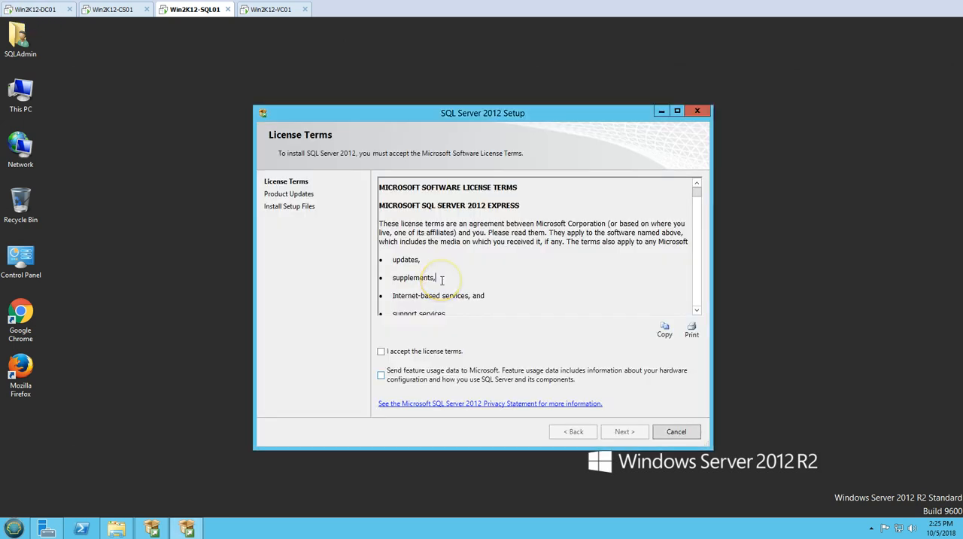
pyautogui.hotkey('alt', 'a')
pyautogui.hotkey('alt', 'n')
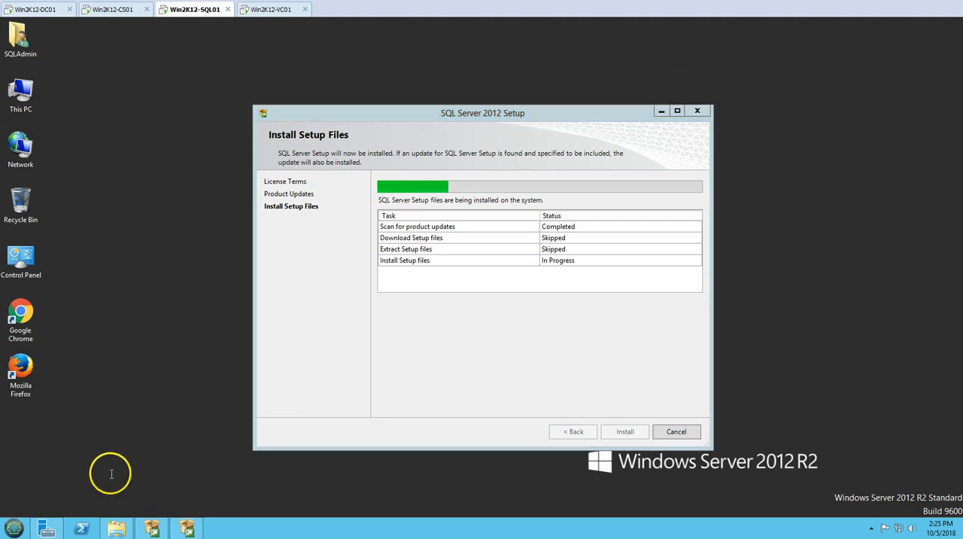
pyautogui.click(15, 526)
pyautogui.click(68, 484)
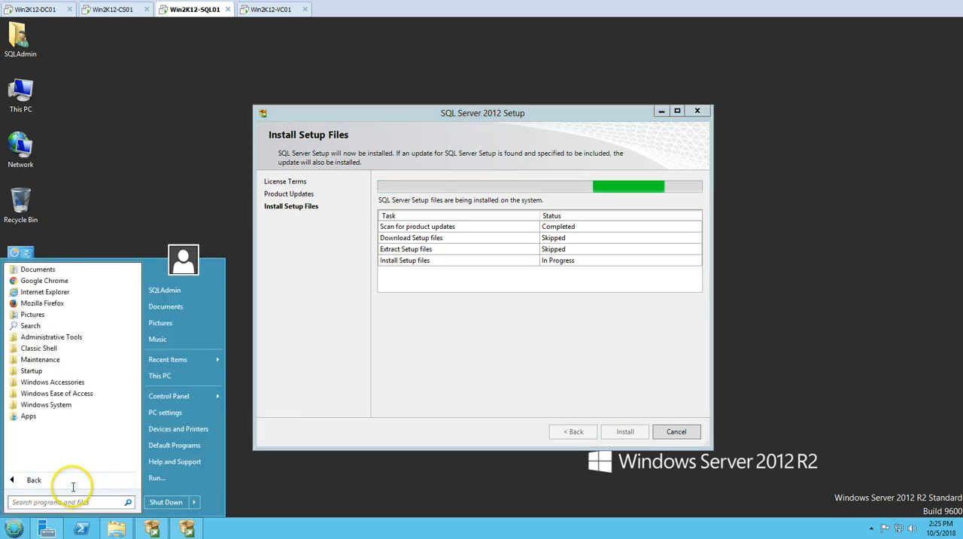
pyautogui.click(400, 335)
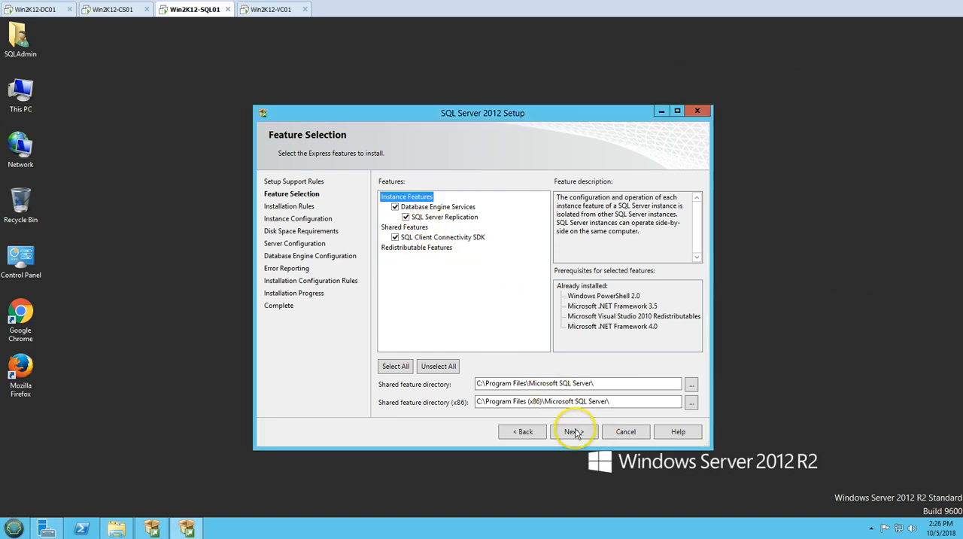
# - Configure setup with the preselected features, the default instance with ID MSSQLSERVER, and the default service accounts
pyautogui.click(574, 432)
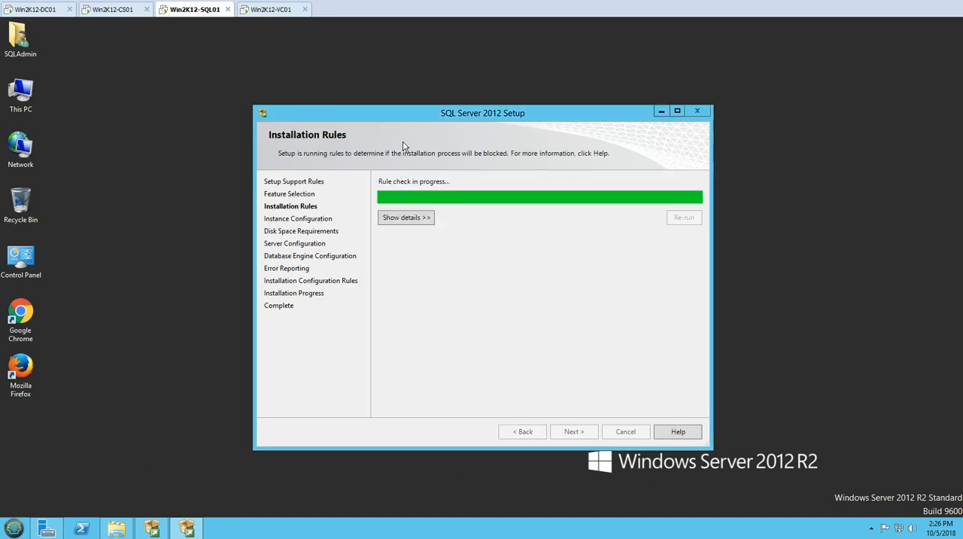
pyautogui.click(384, 183)
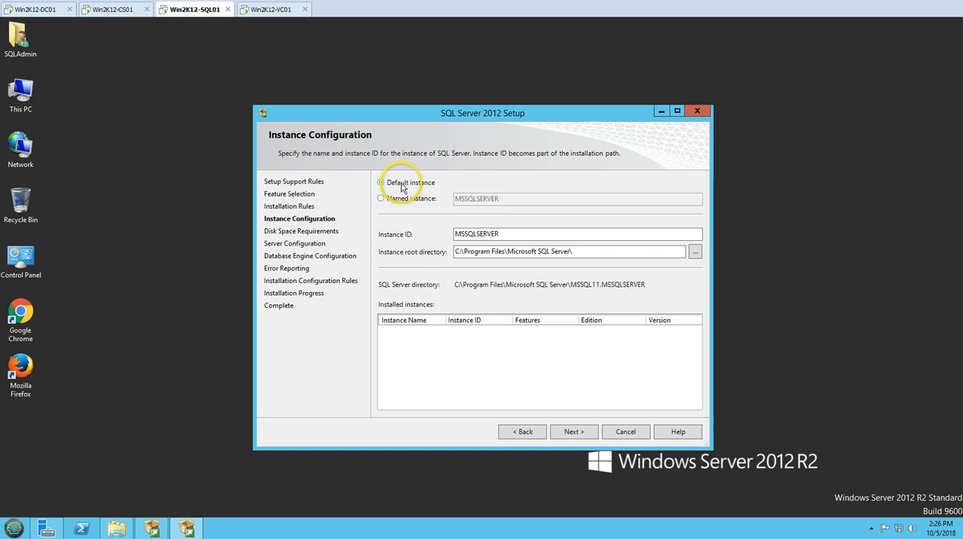
pyautogui.moveTo(514, 239); pyautogui.dragTo(434, 241)
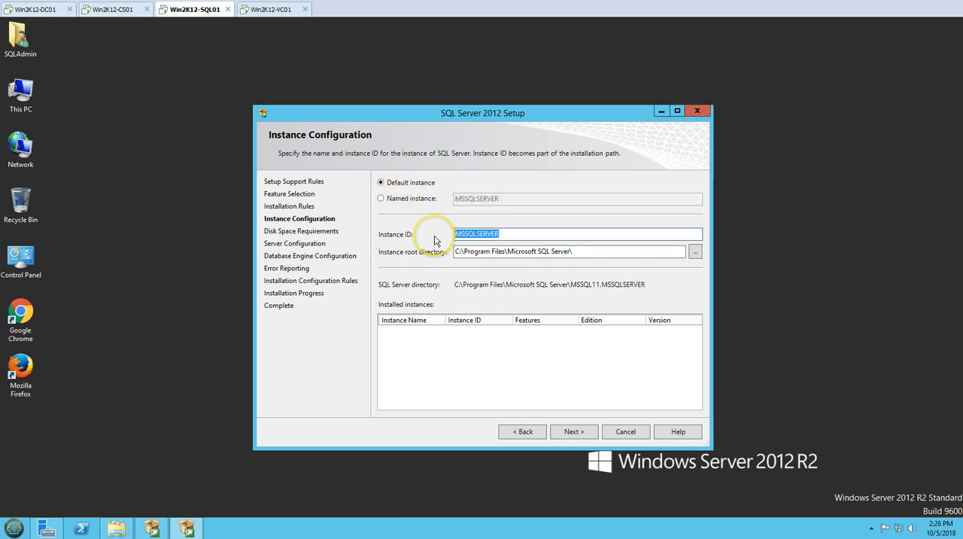
pyautogui.click(577, 431)
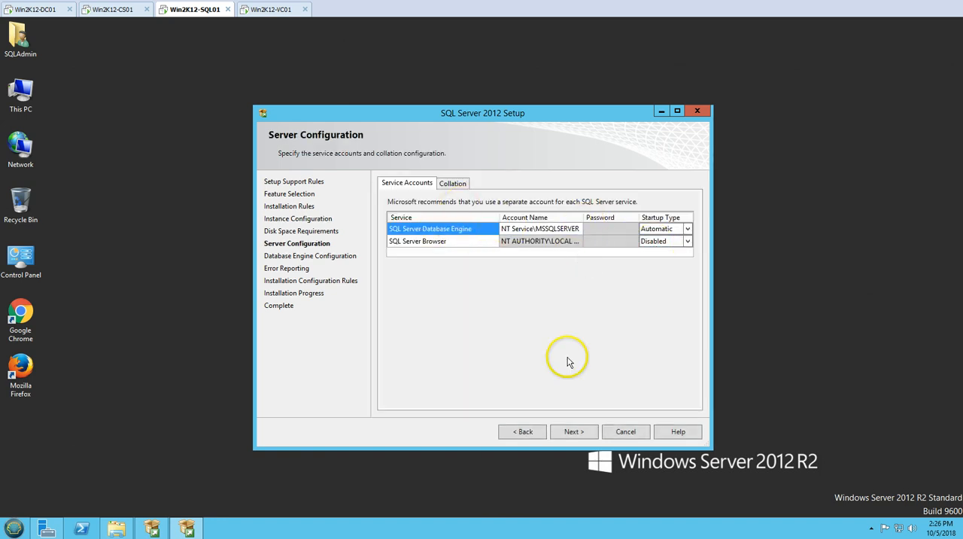
pyautogui.click(580, 440)
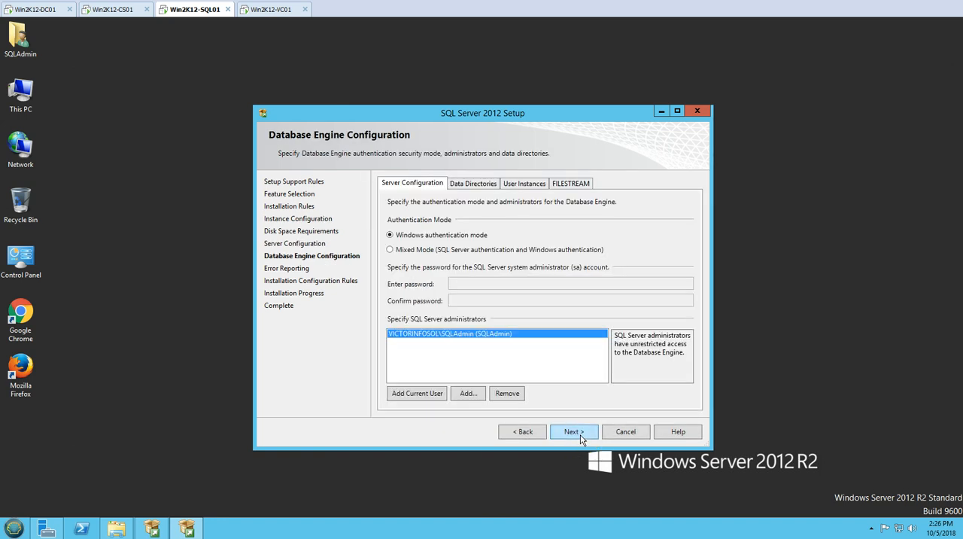
# - Add the ViewAdmin domain account to the SQL Server administrators in the Database Engine configuration
pyautogui.click(504, 339)
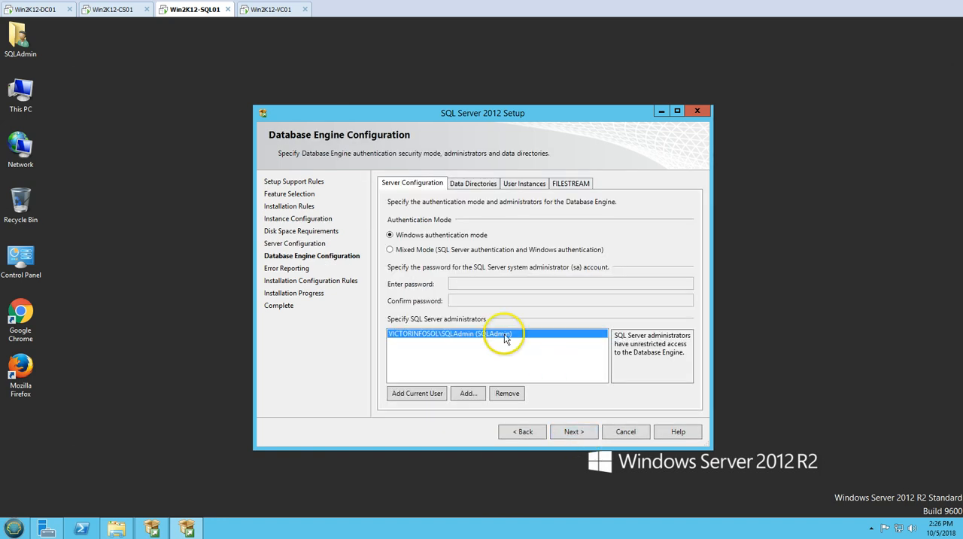
pyautogui.click(468, 393)
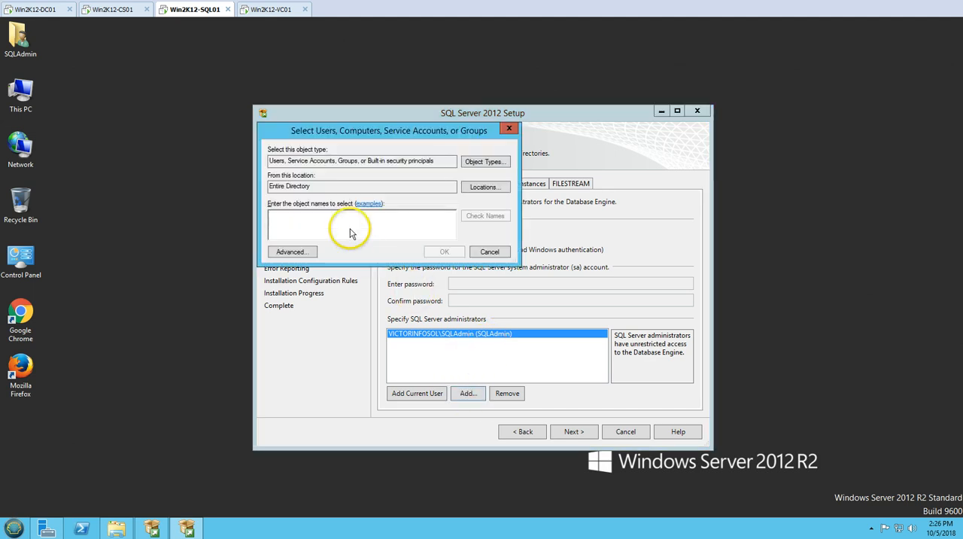
pyautogui.write('Vic')
pyautogui.write('wAdmin')
pyautogui.press('Return')
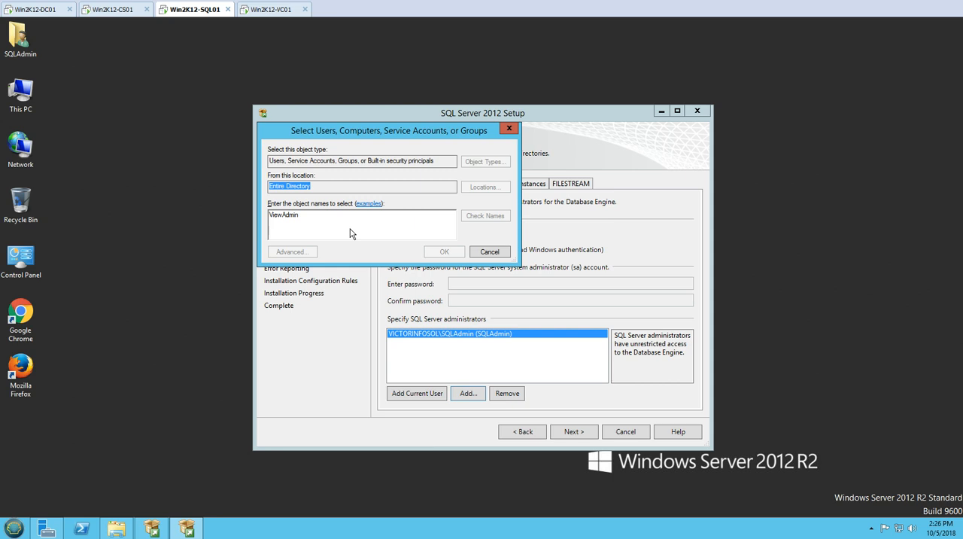
# - Add the domain Administrator account to the SQL Server administrators, checking the name before accepting it
pyautogui.click(467, 394)
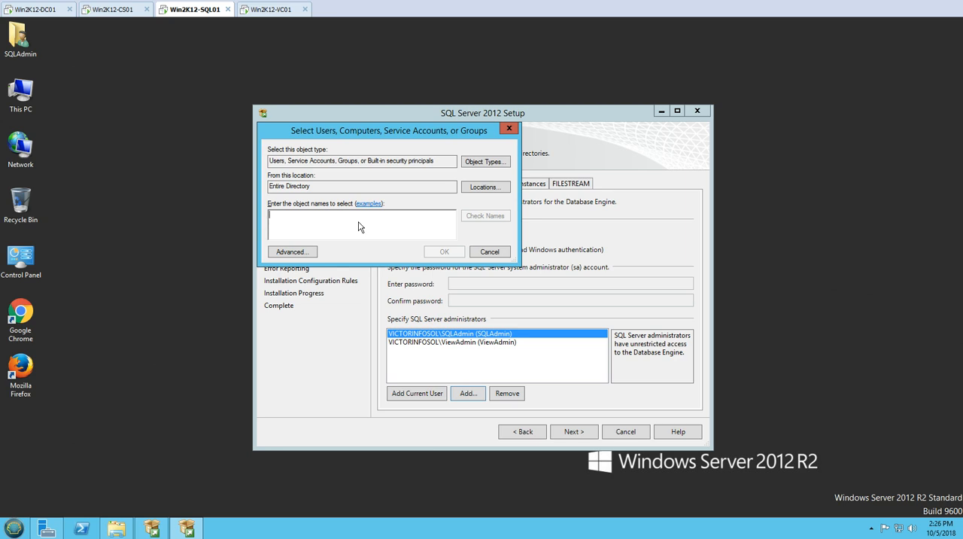
pyautogui.write('Administrat')
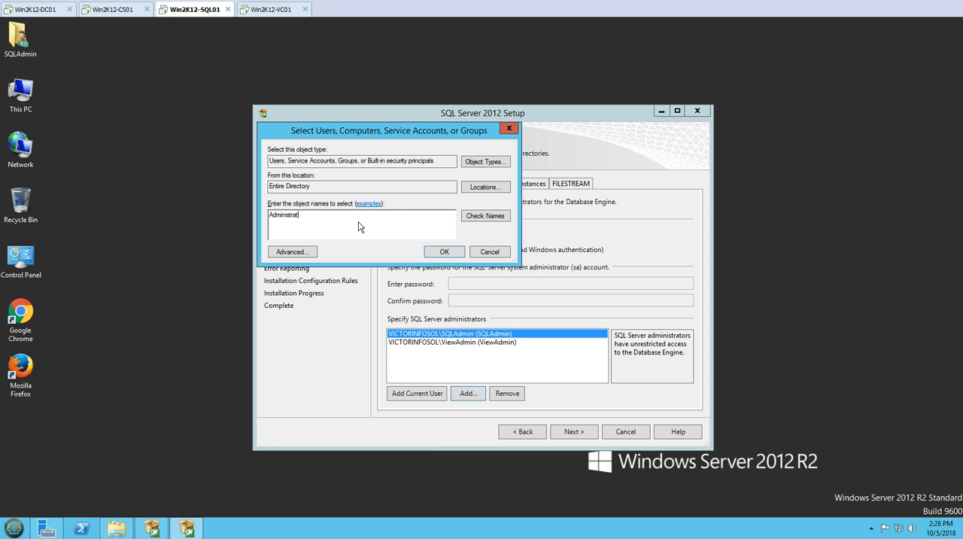
pyautogui.write('or')
pyautogui.click(484, 217)
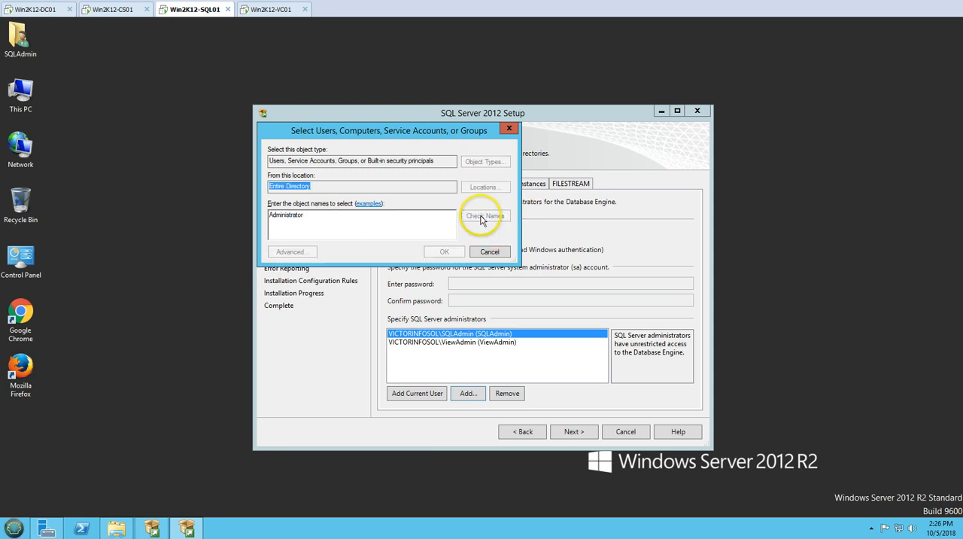
pyautogui.click(448, 253)
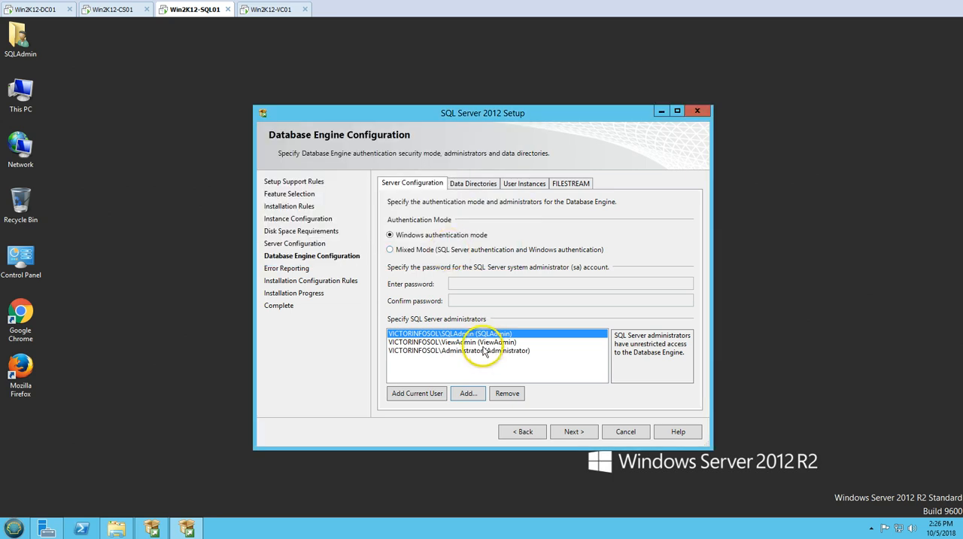
# - Review the added administrators, keep Windows authentication mode, and continue past Error Reporting to start the installation
pyautogui.click(484, 351)
pyautogui.click(490, 342)
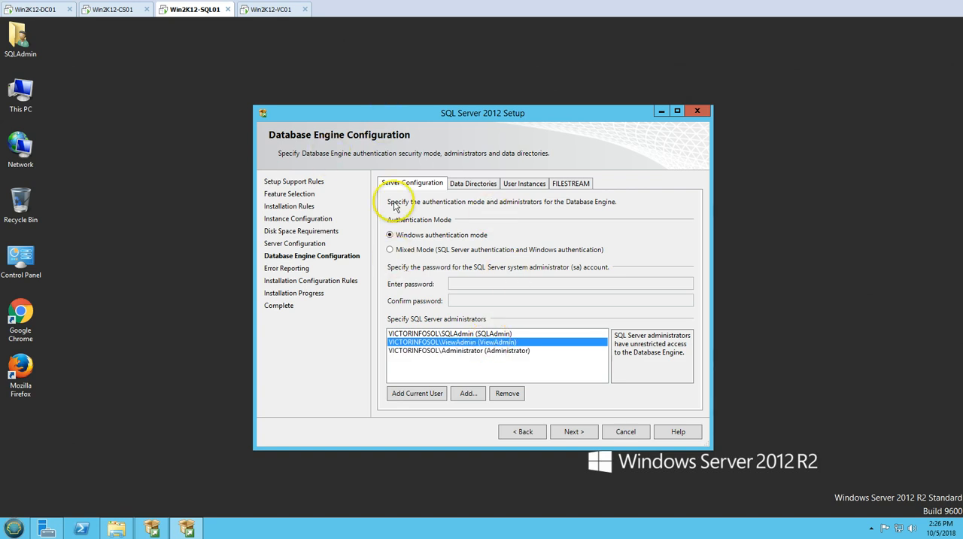
pyautogui.click(580, 436)
pyautogui.click(573, 431)
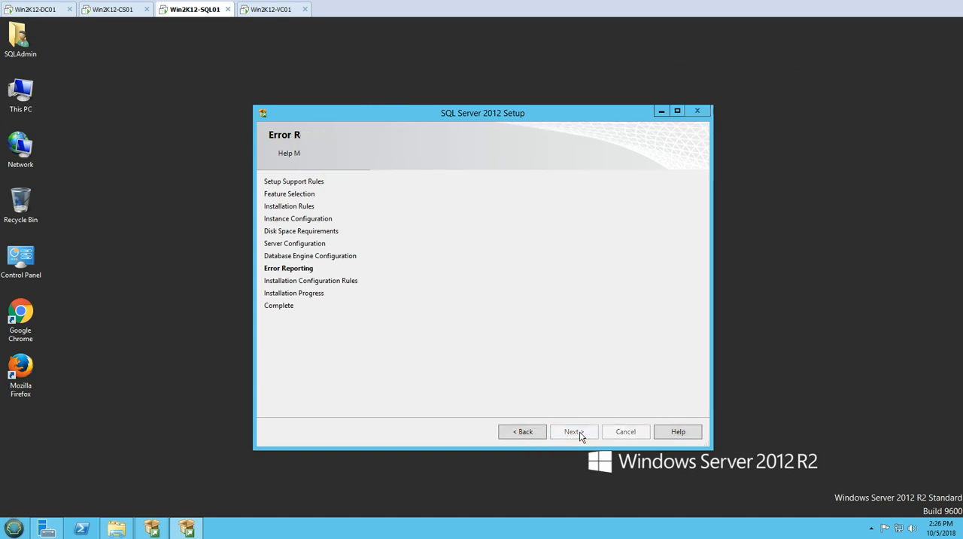
pyautogui.moveTo(489, 113); pyautogui.dragTo(445, 103)
pyautogui.rightClick(187, 188)
pyautogui.click(209, 218)
pyautogui.click(529, 266)
pyautogui.rightClick(762, 251)
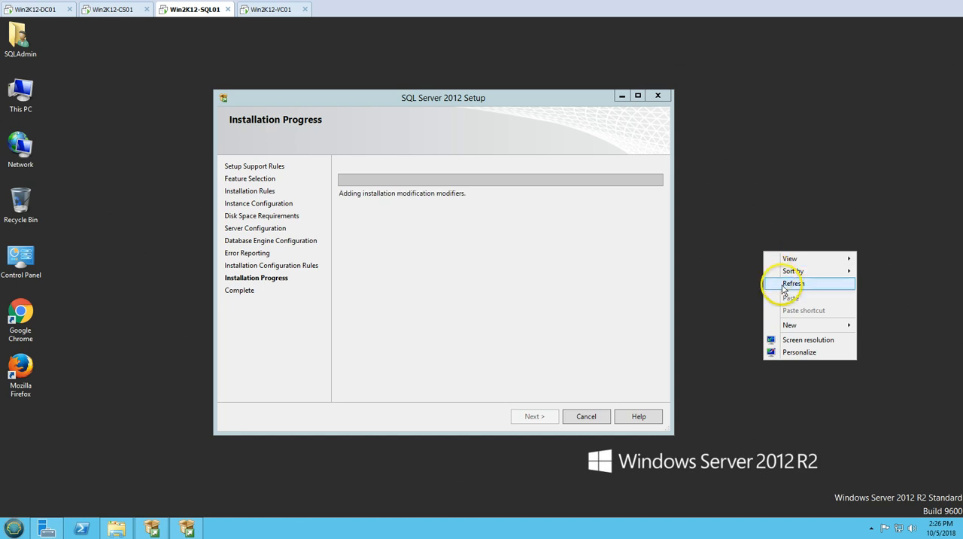
pyautogui.click(786, 280)
pyautogui.click(484, 192)
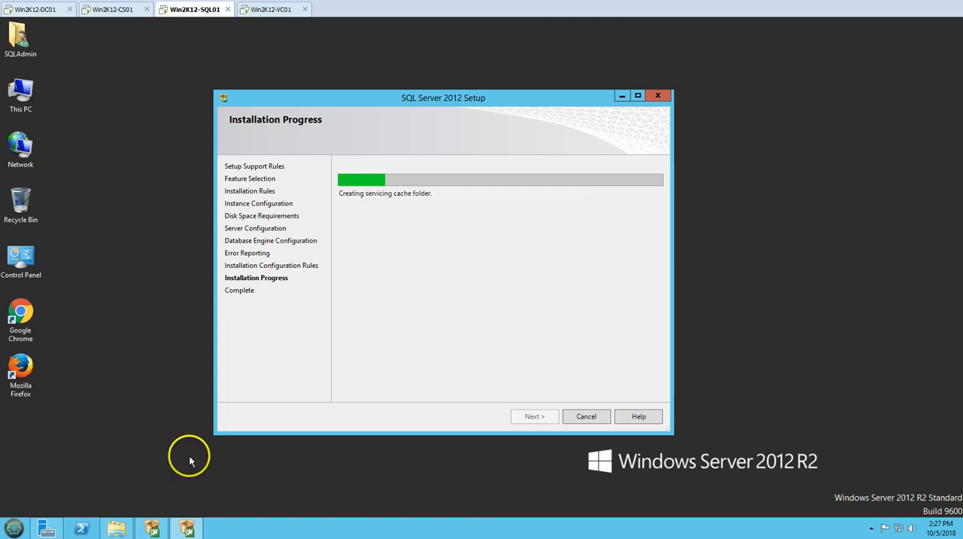
# - Look at the SQLManagementStudio_x64_2012_SP4 installer in the Downloads folder during the installation, and minimize the folder
pyautogui.click(116, 527)
pyautogui.click(364, 207)
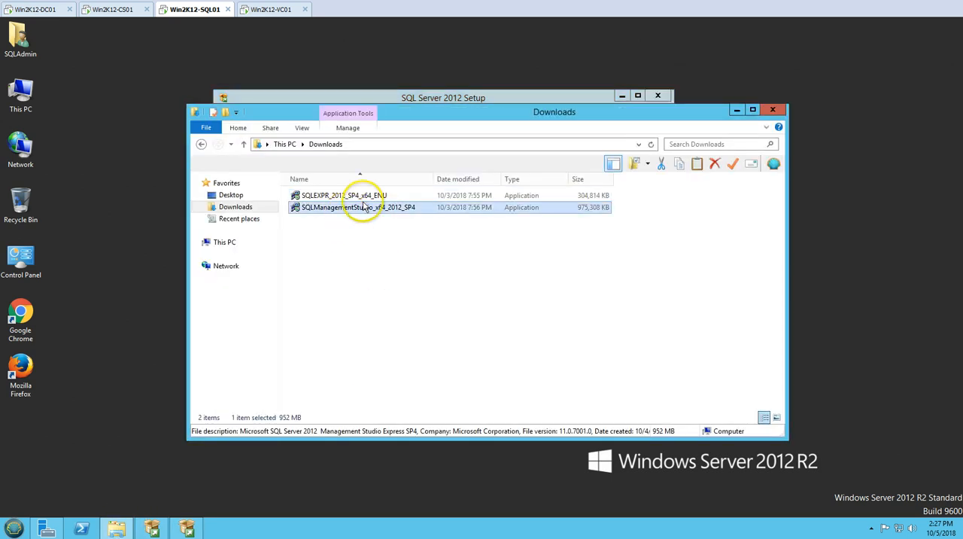
pyautogui.moveTo(459, 114); pyautogui.dragTo(386, 188)
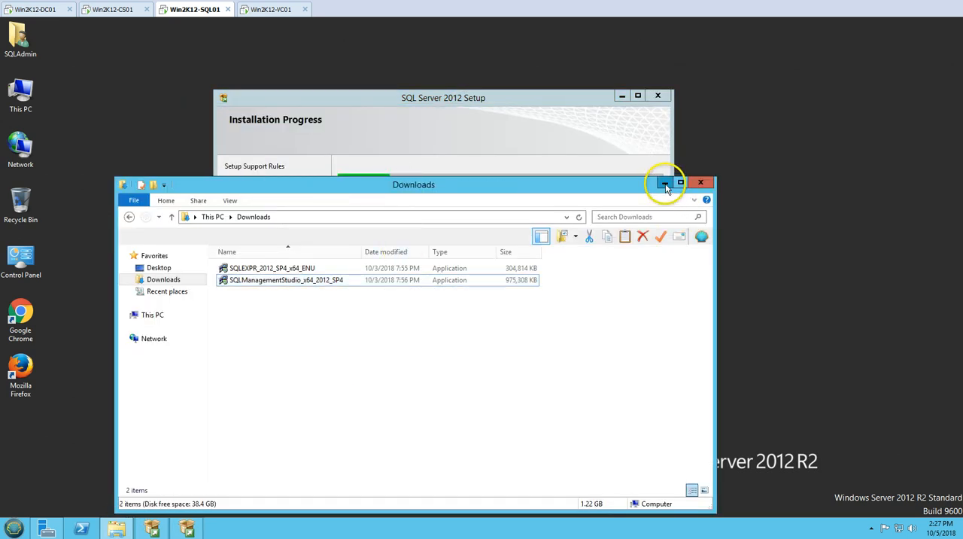
pyautogui.click(664, 183)
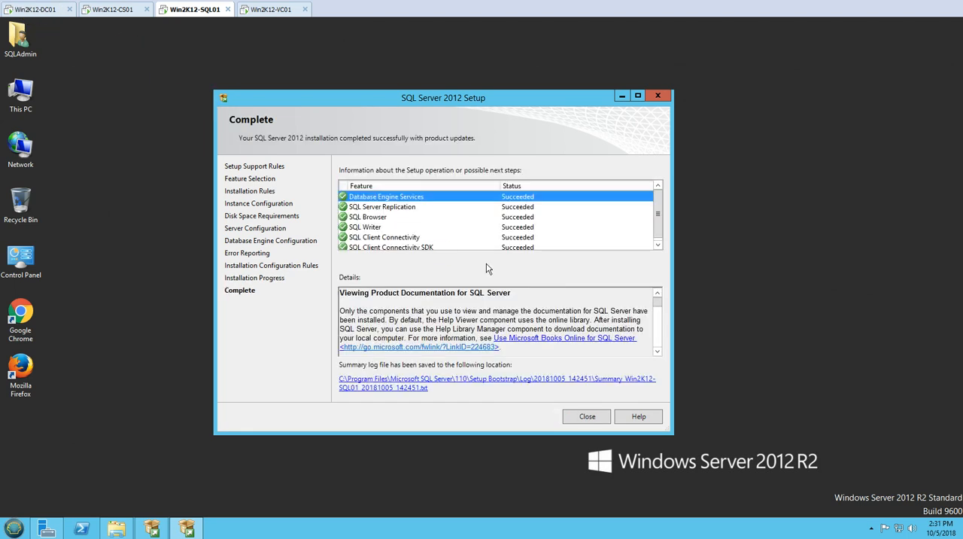
# - Review the feature results on the setup's Complete page, and close the wizard and the SQL Server Installation Center
pyautogui.click(468, 242)
pyautogui.scroll(1, 468, 243)
pyautogui.press('Return')
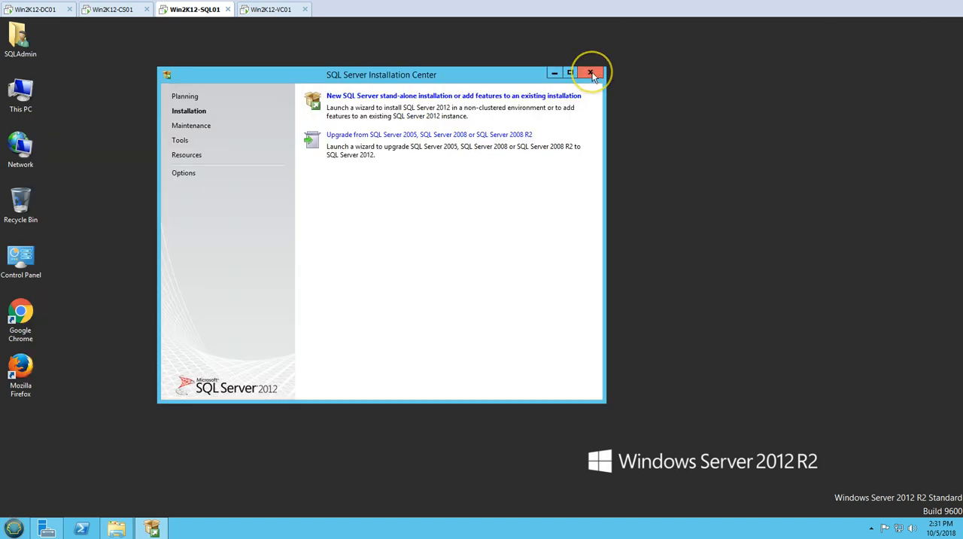
pyautogui.click(591, 73)
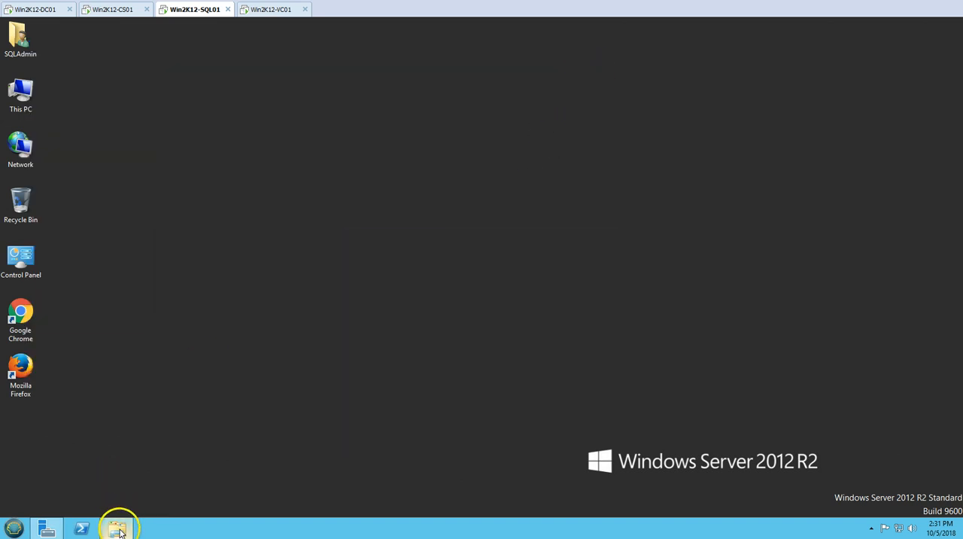
# - Reopen the Downloads folder, and create a desktop shortcut to SQL Server Configuration Manager from the Microsoft SQL Server 2012 Configuration Tools
pyautogui.click(119, 531)
pyautogui.click(14, 528)
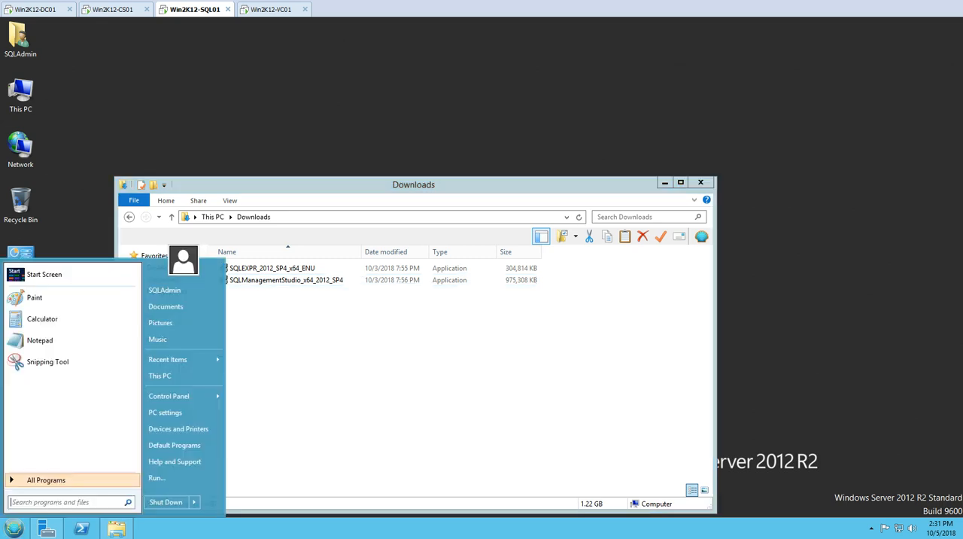
pyautogui.click(45, 479)
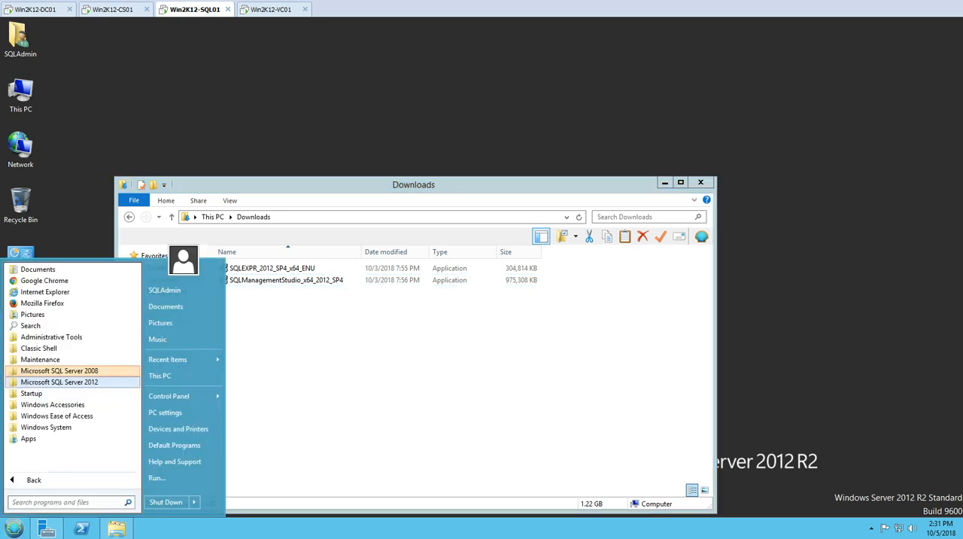
pyautogui.click(59, 381)
pyautogui.click(61, 404)
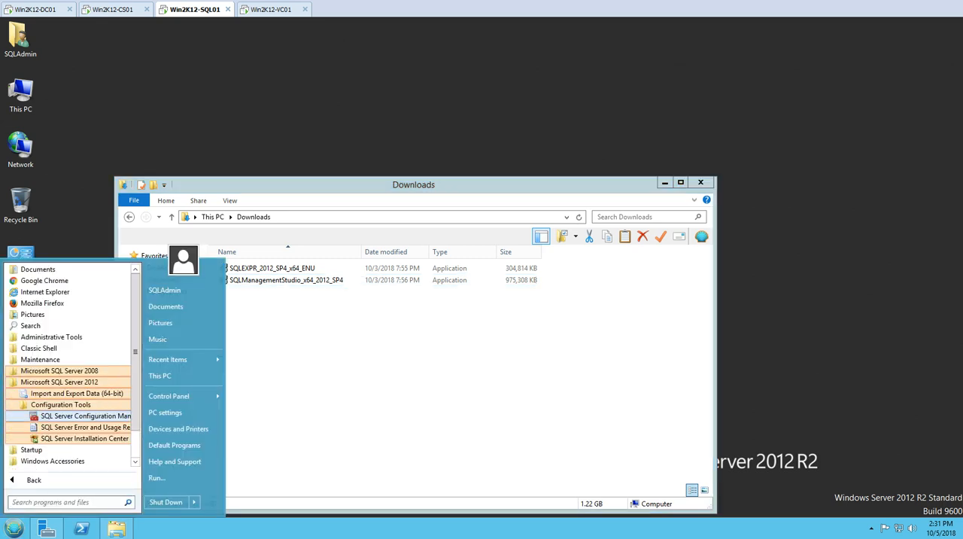
pyautogui.rightClick(83, 415)
pyautogui.moveTo(161, 264)
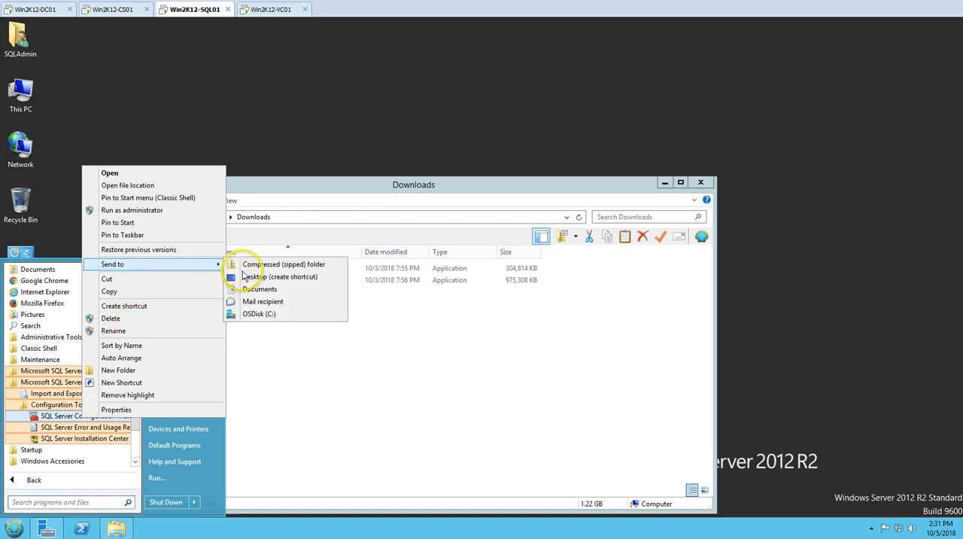
pyautogui.click(253, 282)
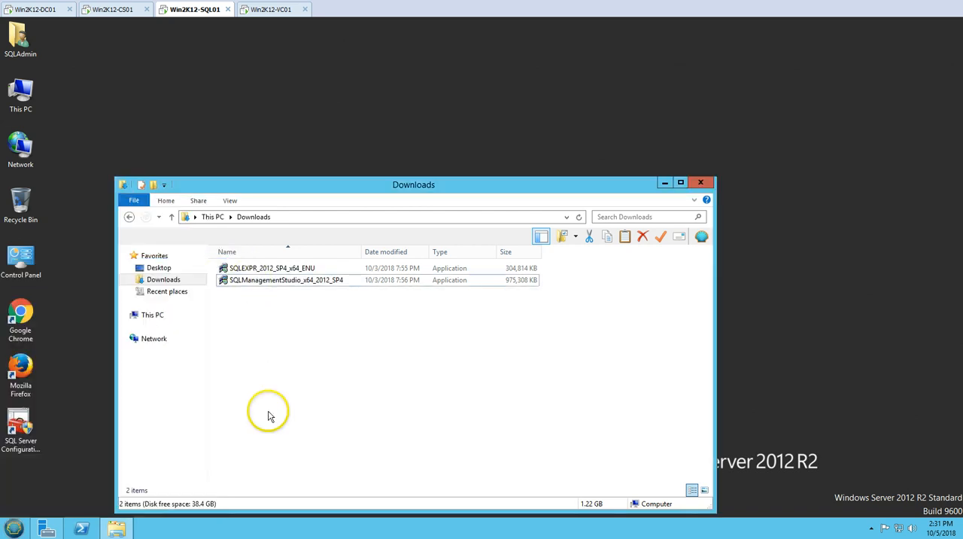
# - Check the SQL Server Services in SQL Server Configuration Manager with the Name column widened to fit, and close the manager
pyautogui.doubleClick(26, 418)
pyautogui.click(584, 286)
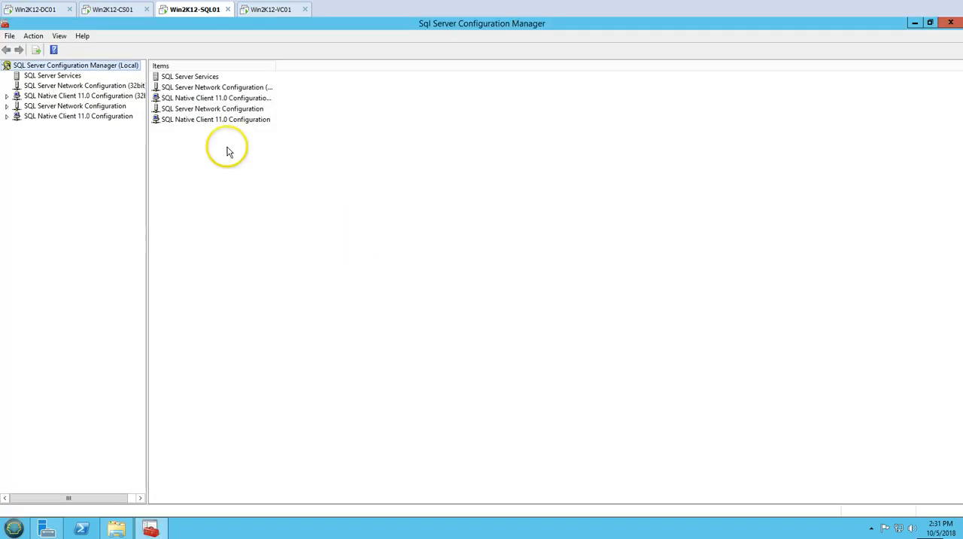
pyautogui.click(67, 77)
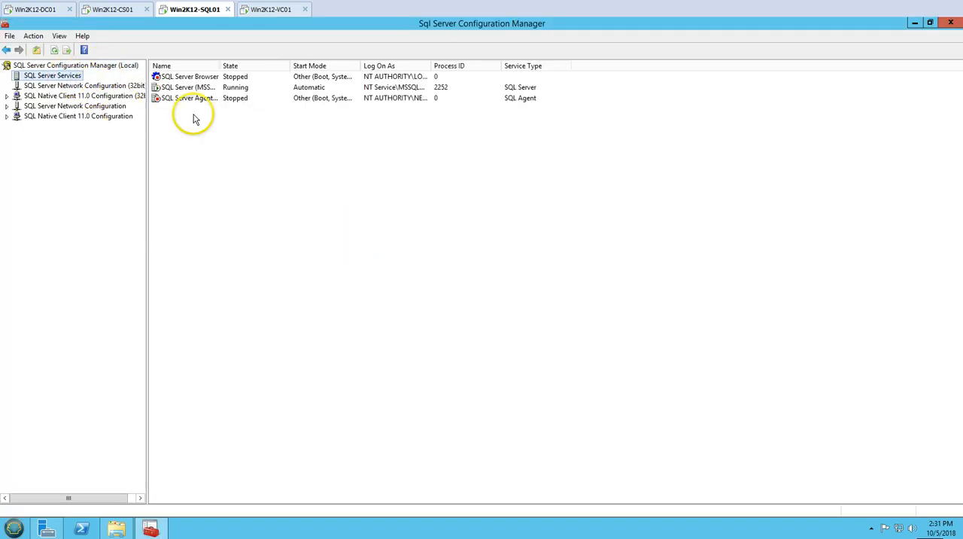
pyautogui.doubleClick(219, 66)
pyautogui.click(217, 88)
pyautogui.click(496, 246)
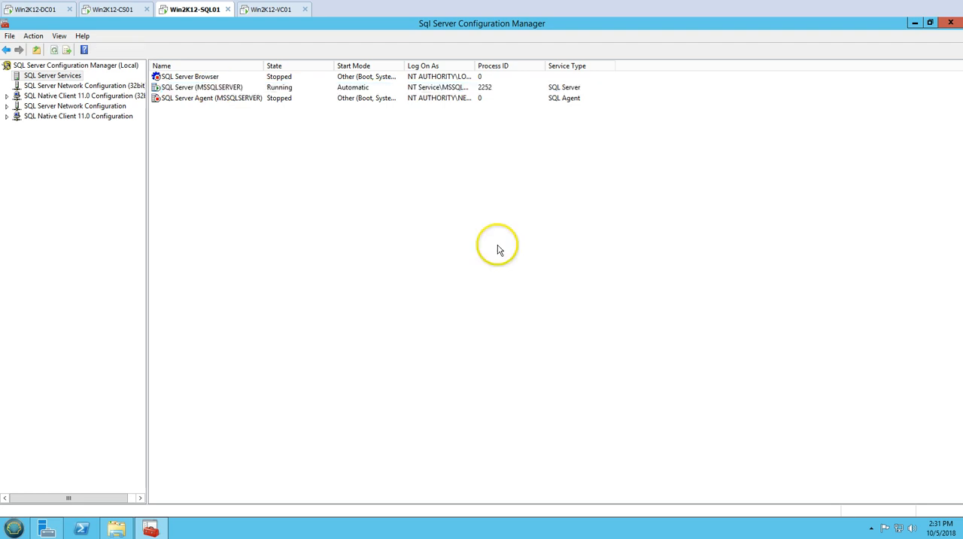
pyautogui.click(951, 23)
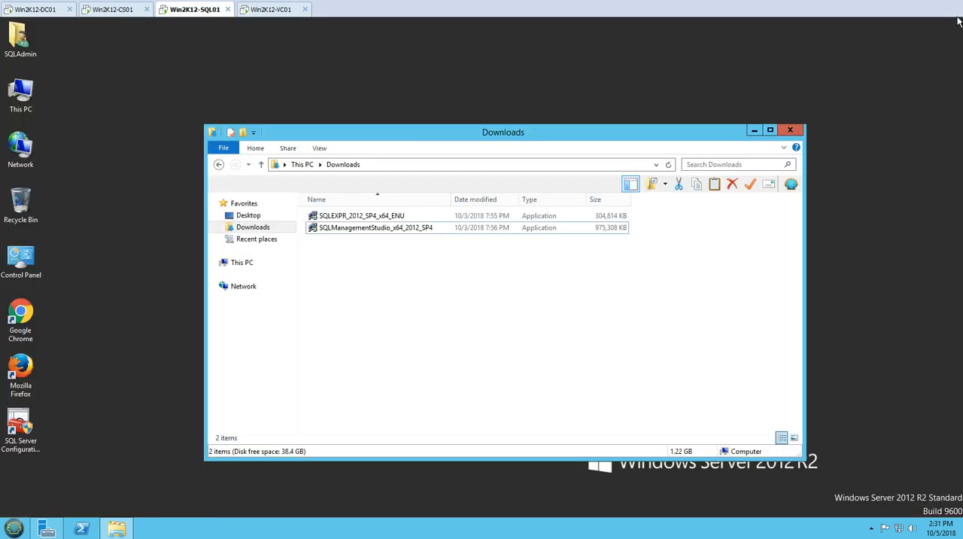
# - Run the SQLManagementStudio_x64_2012_SP4 installer with the Downloads folder minimized, and start a stand-alone installation or feature addition
pyautogui.doubleClick(376, 228)
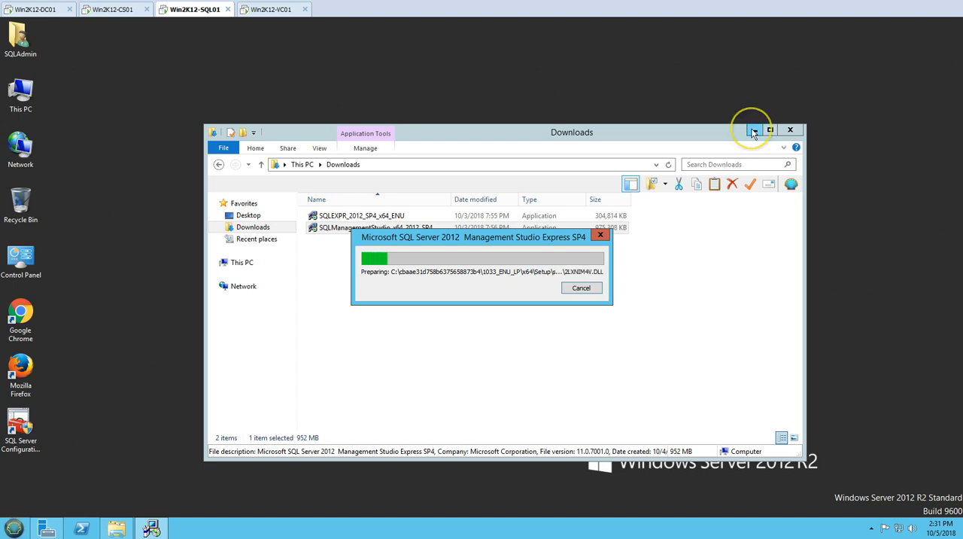
pyautogui.click(753, 129)
pyautogui.rightClick(234, 157)
pyautogui.click(247, 191)
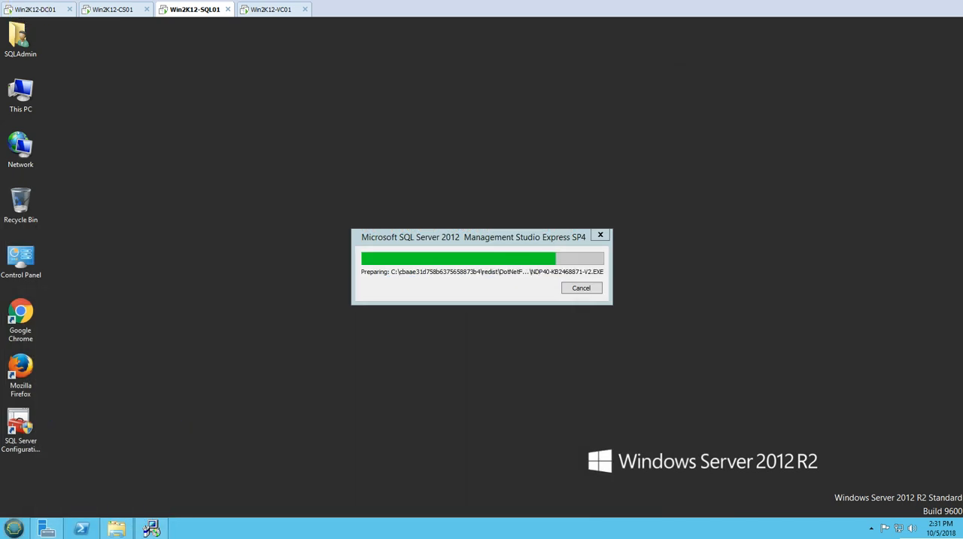
pyautogui.hotkey('alt', 'y')
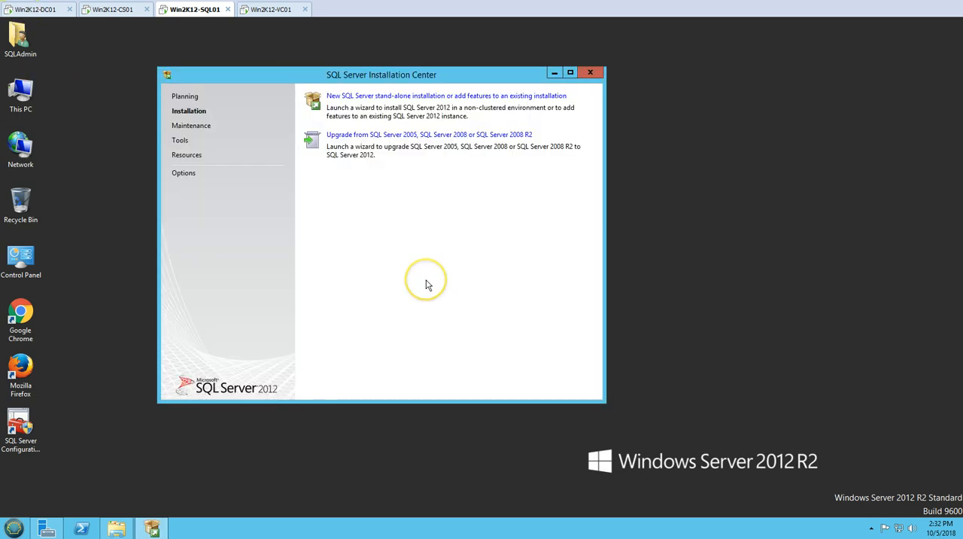
pyautogui.click(374, 96)
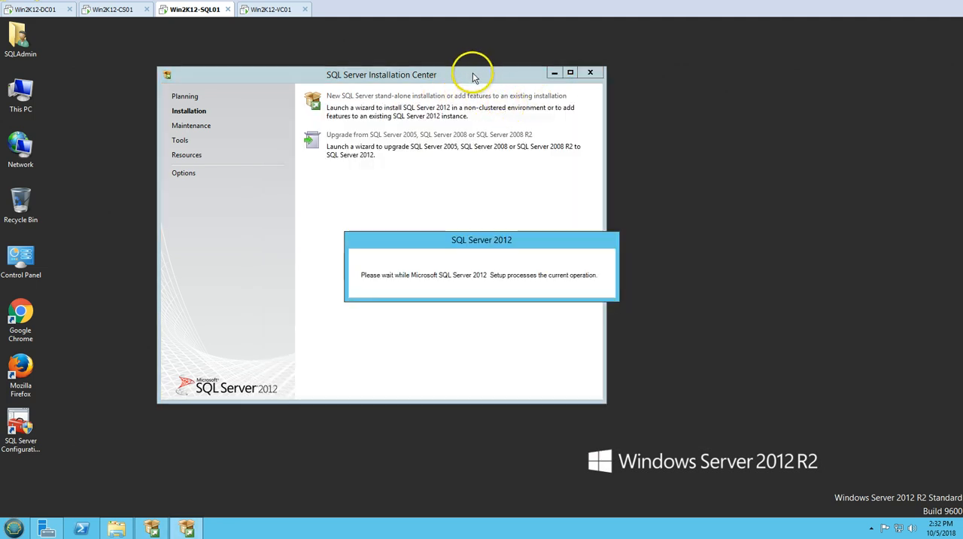
pyautogui.moveTo(479, 71); pyautogui.dragTo(434, 57)
# - Look at which tools the Microsoft SQL Server 2012 program group contains, and return to the setup wizard
pyautogui.click(12, 528)
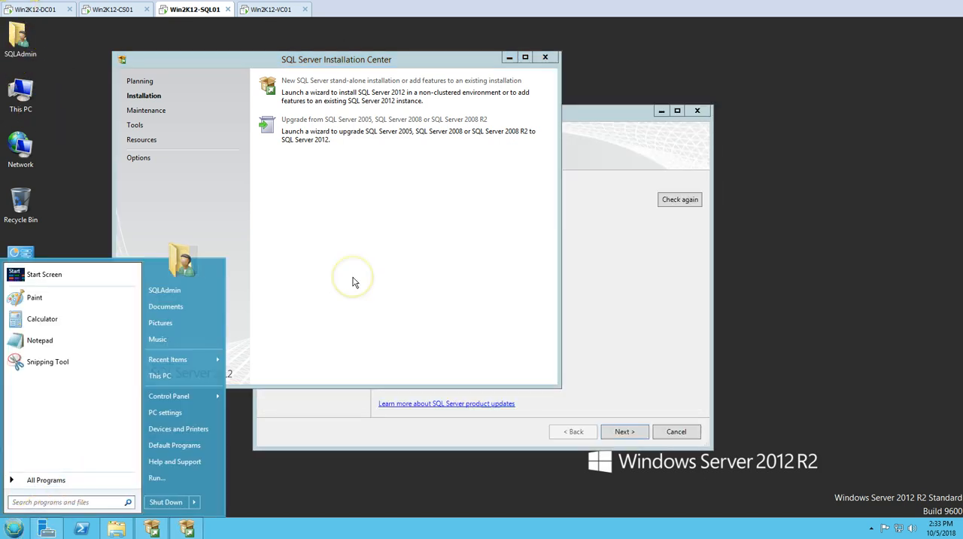
pyautogui.click(46, 480)
pyautogui.click(60, 382)
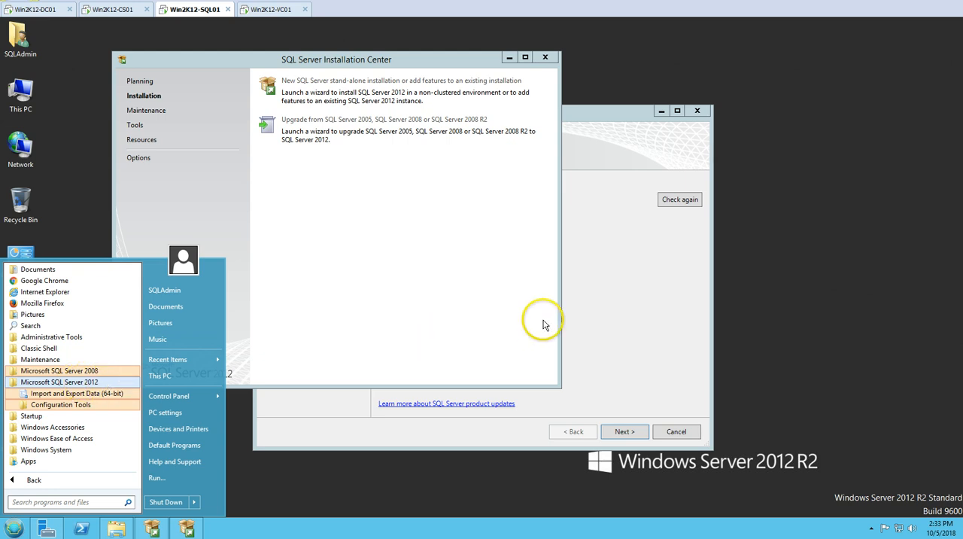
pyautogui.click(612, 315)
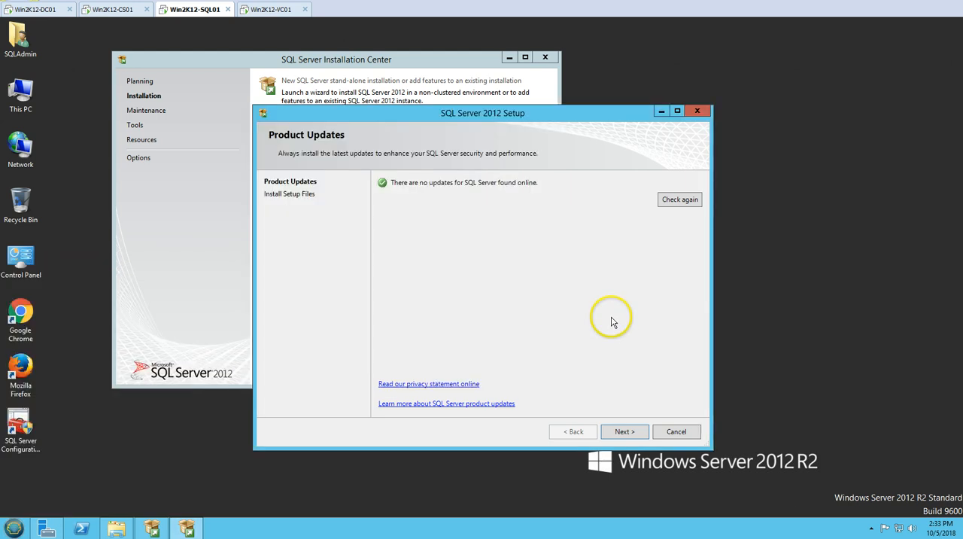
# - Continue past Product Updates to install the setup files, and minimize the SQL Server Installation Center
pyautogui.click(622, 429)
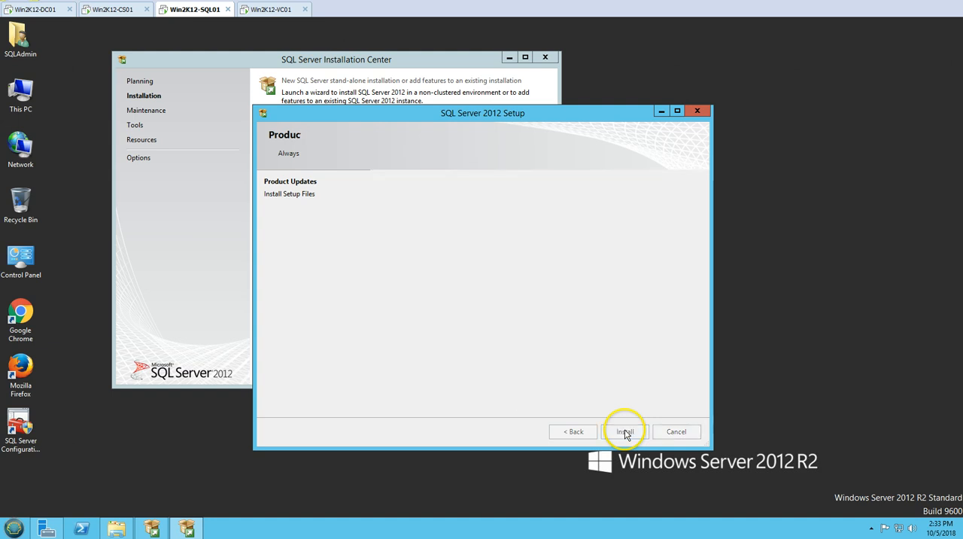
pyautogui.moveTo(461, 118); pyautogui.dragTo(534, 130)
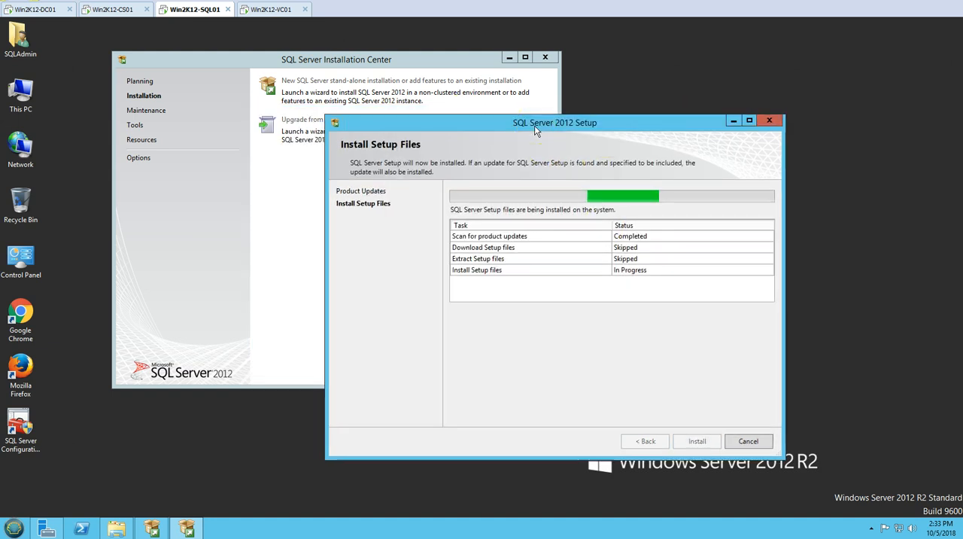
pyautogui.click(455, 64)
pyautogui.click(508, 57)
pyautogui.moveTo(553, 120); pyautogui.dragTo(376, 89)
pyautogui.rightClick(127, 166)
pyautogui.click(150, 194)
pyautogui.click(319, 309)
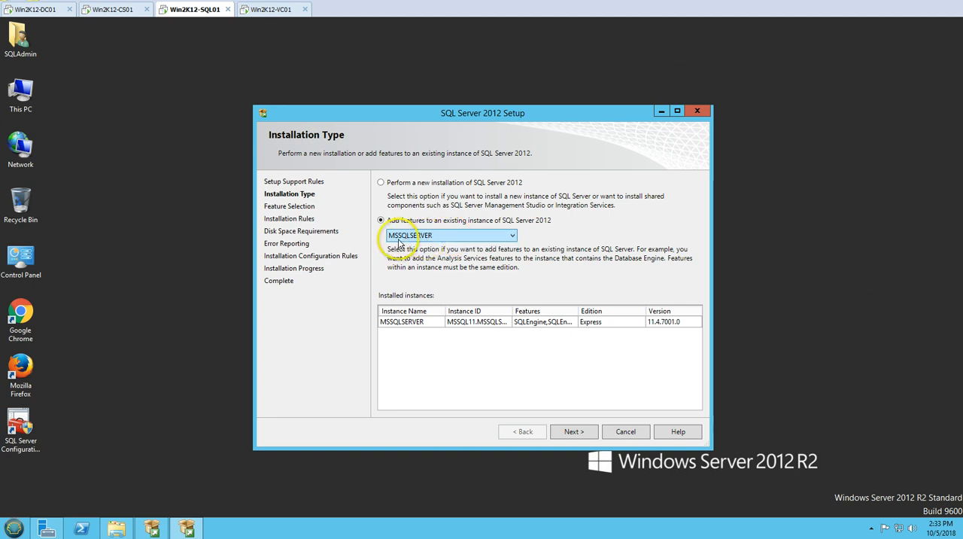
# - Add Management Tools - Basic and Complete to the existing MSSQLSERVER instance, and continue past Error Reporting to start the installation
pyautogui.click(574, 431)
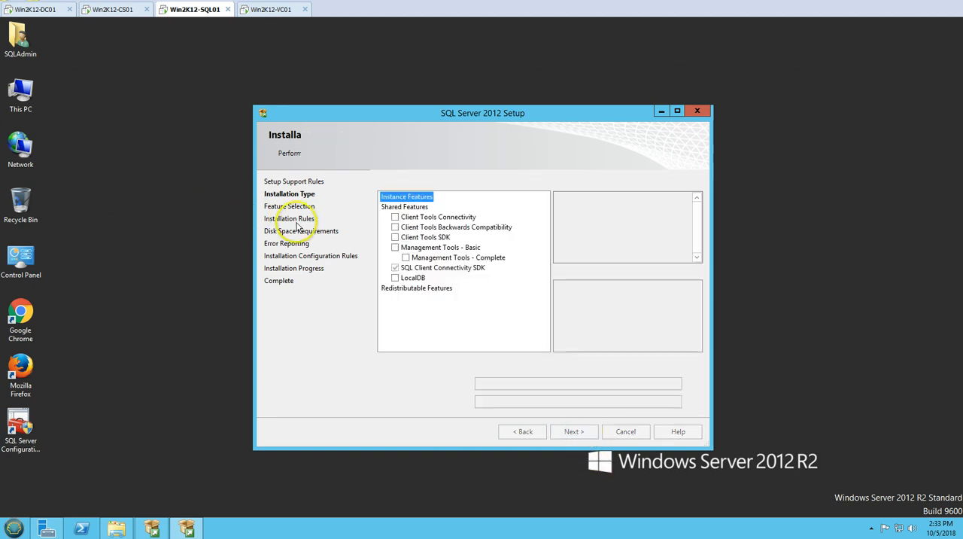
pyautogui.click(395, 248)
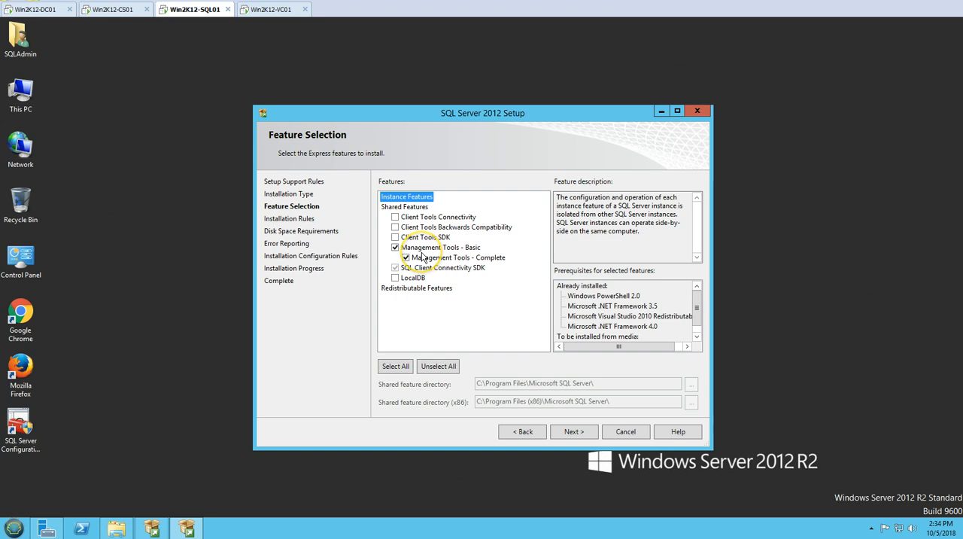
pyautogui.click(574, 431)
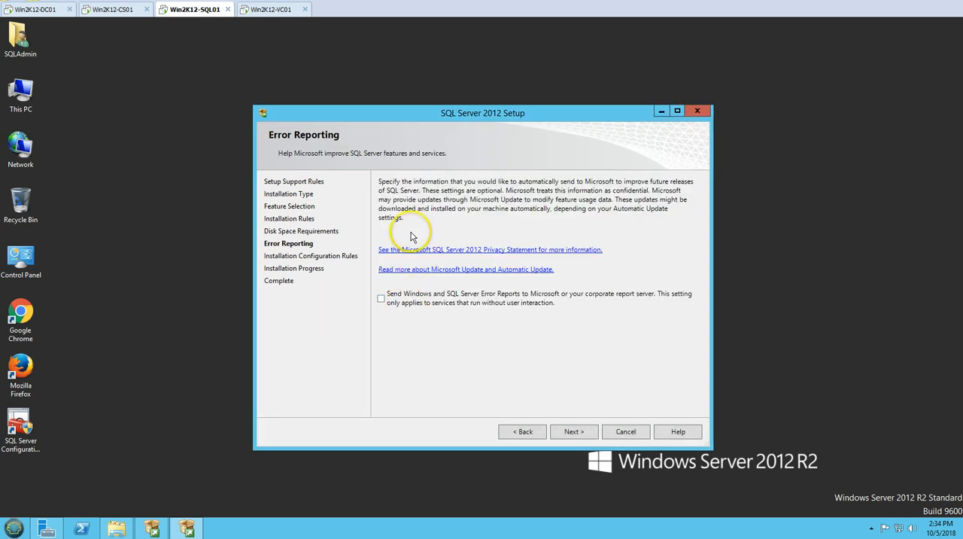
pyautogui.click(573, 431)
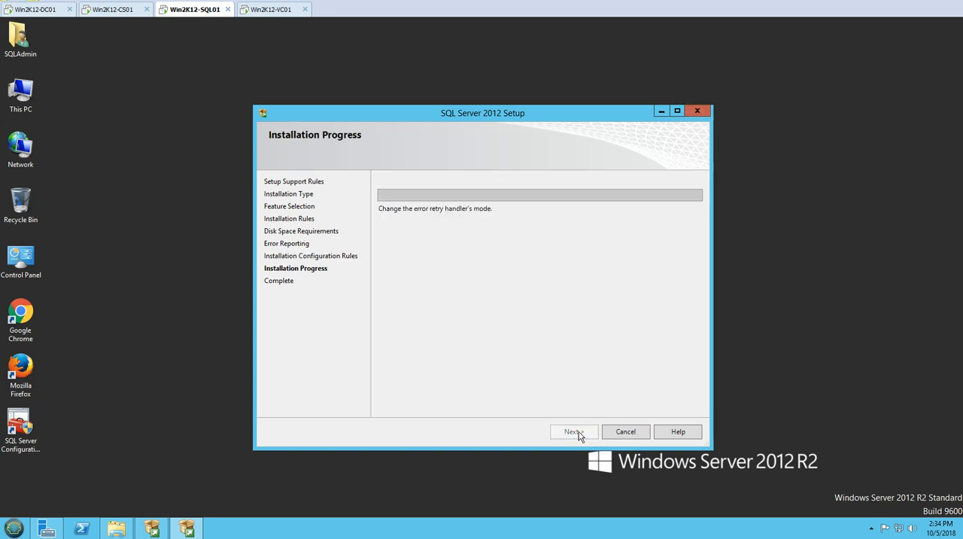
pyautogui.moveTo(519, 114); pyautogui.dragTo(507, 102)
pyautogui.rightClick(160, 188)
pyautogui.click(167, 221)
pyautogui.click(402, 133)
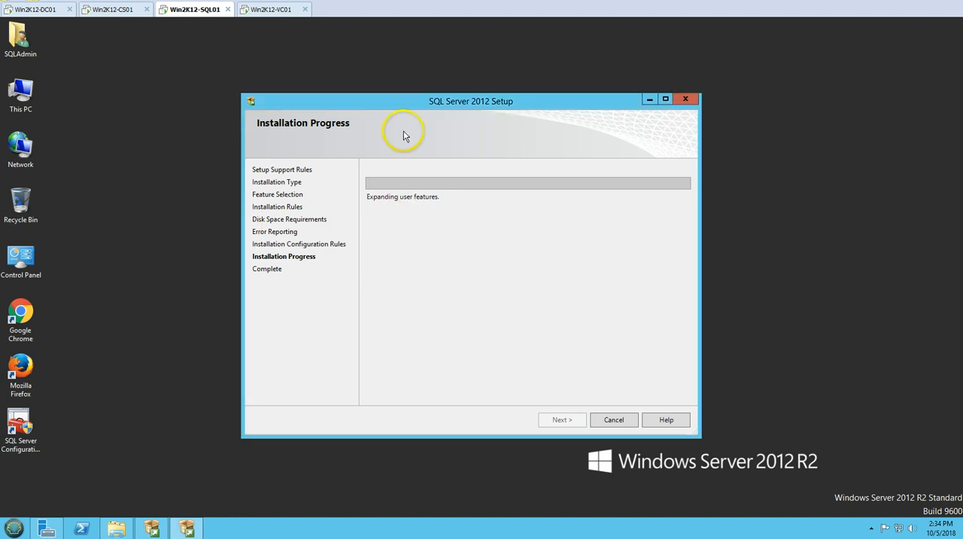
pyautogui.rightClick(205, 205)
pyautogui.click(230, 242)
pyautogui.click(442, 295)
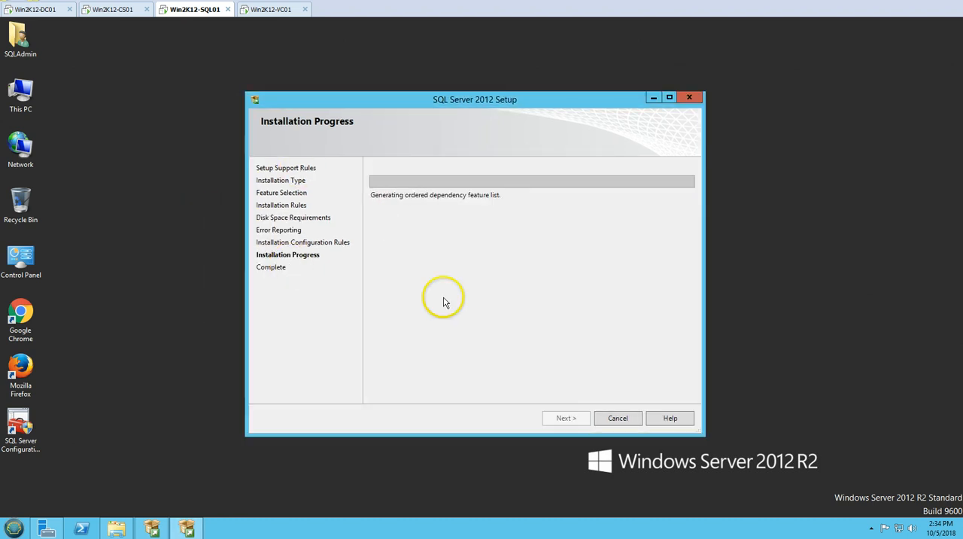
# - Look at the VMware Horizon View Composer installation steps in the PowerPoint slide show, and refresh the server's desktop
pyautogui.moveTo(68, 537)
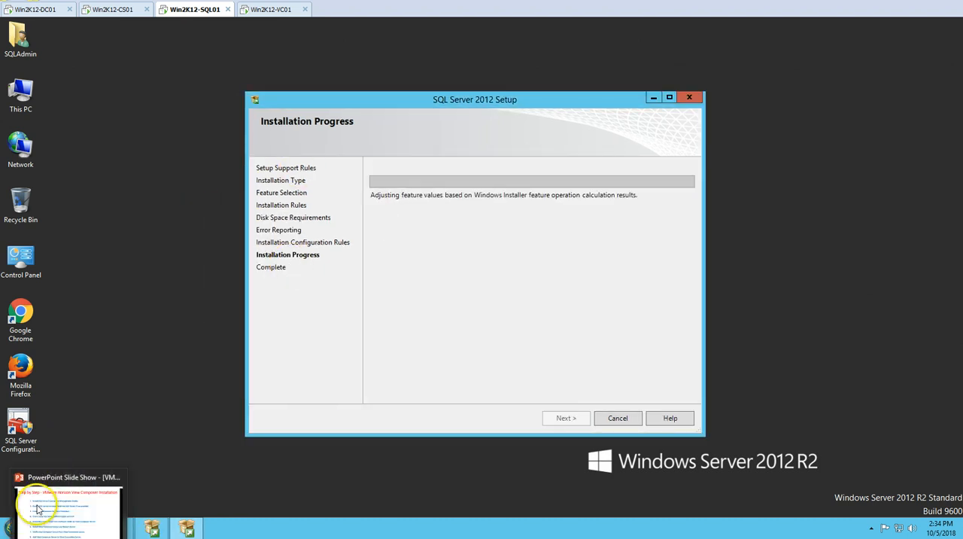
pyautogui.click(67, 511)
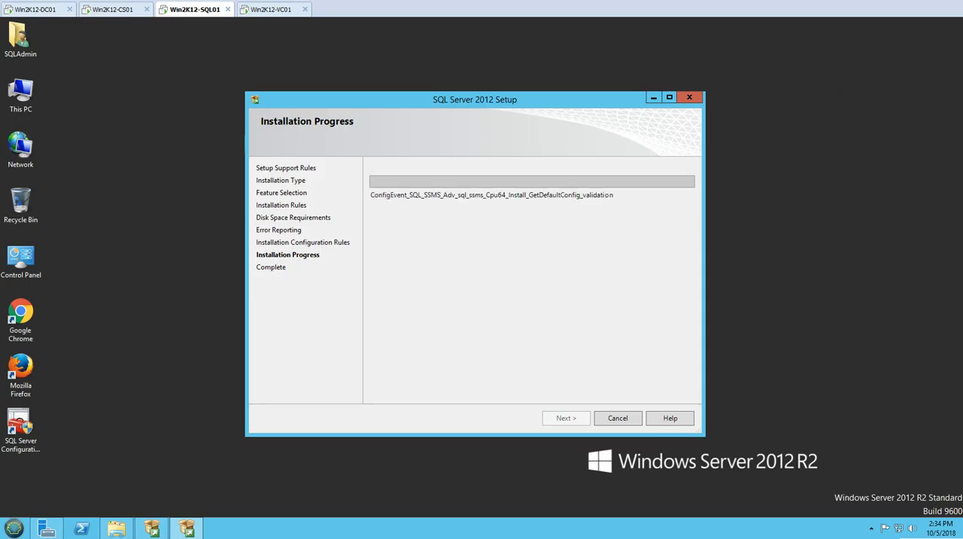
pyautogui.rightClick(170, 151)
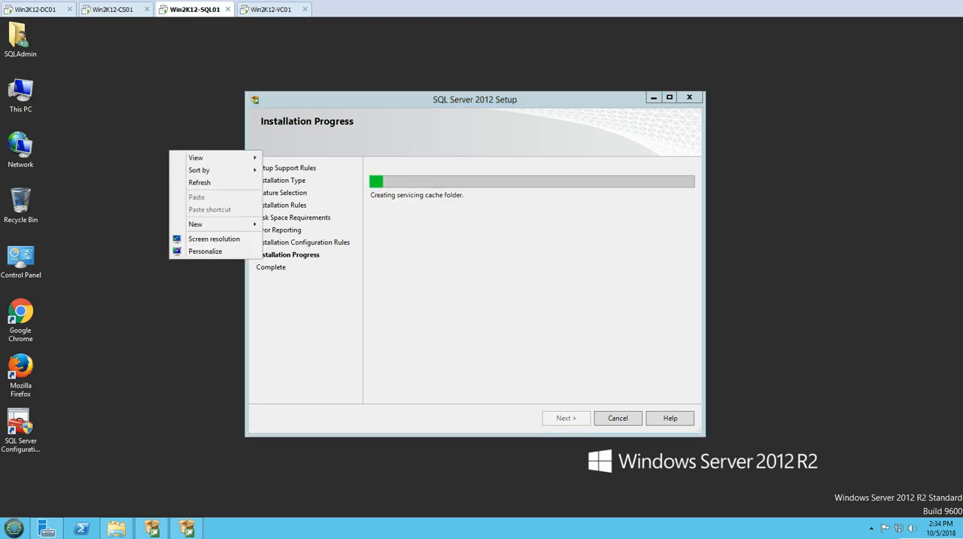
pyautogui.click(199, 183)
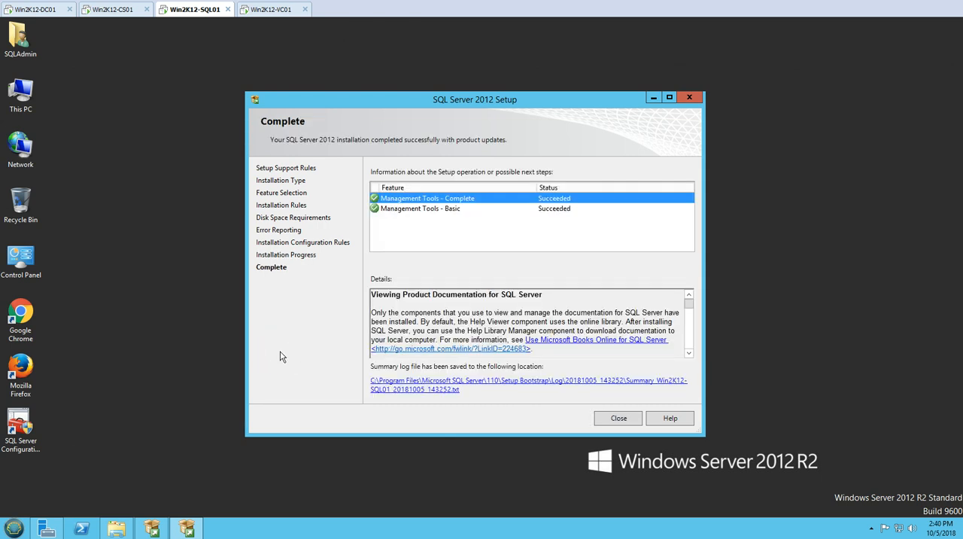
# - Review the Management Tools results on the Complete page, and close the setup wizard and the SQL Server Installation Center
pyautogui.press('Down')
pyautogui.click(434, 199)
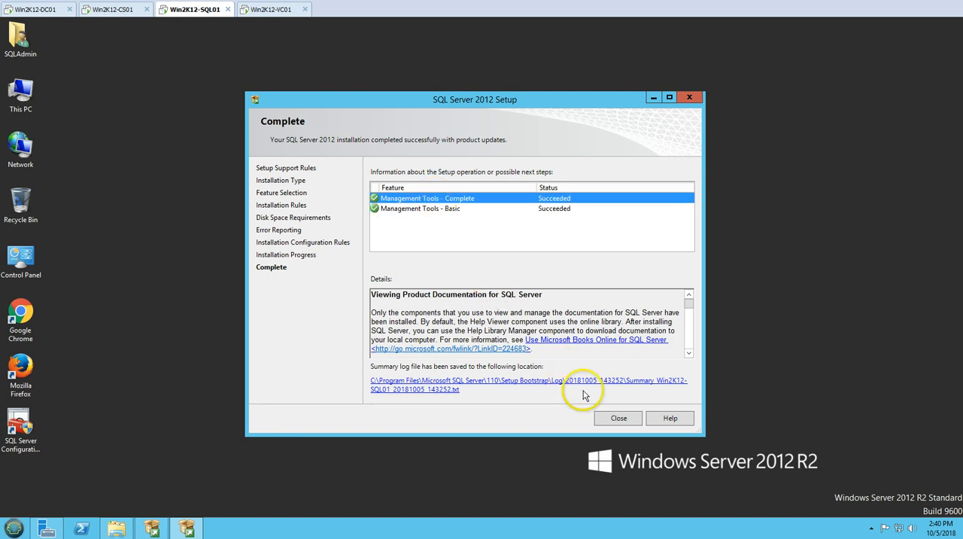
pyautogui.click(619, 418)
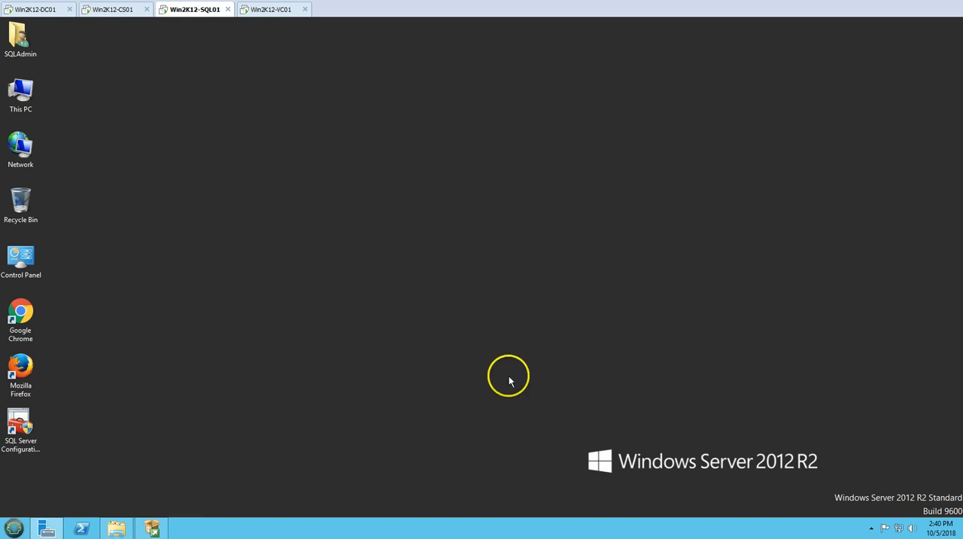
pyautogui.click(153, 528)
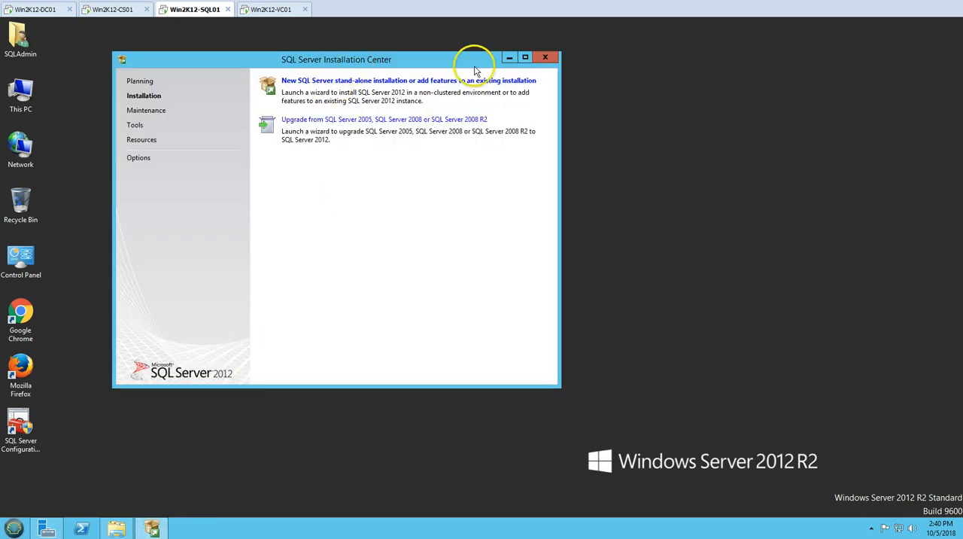
pyautogui.click(559, 58)
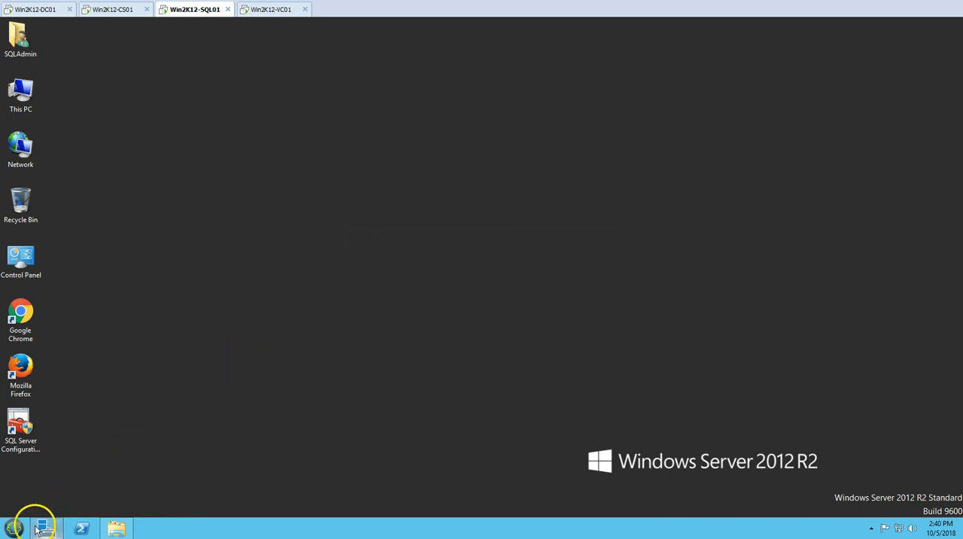
# - Create a desktop shortcut for SQL Server Management Studio from the Microsoft SQL Server 2012 program group
pyautogui.click(9, 528)
pyautogui.click(78, 485)
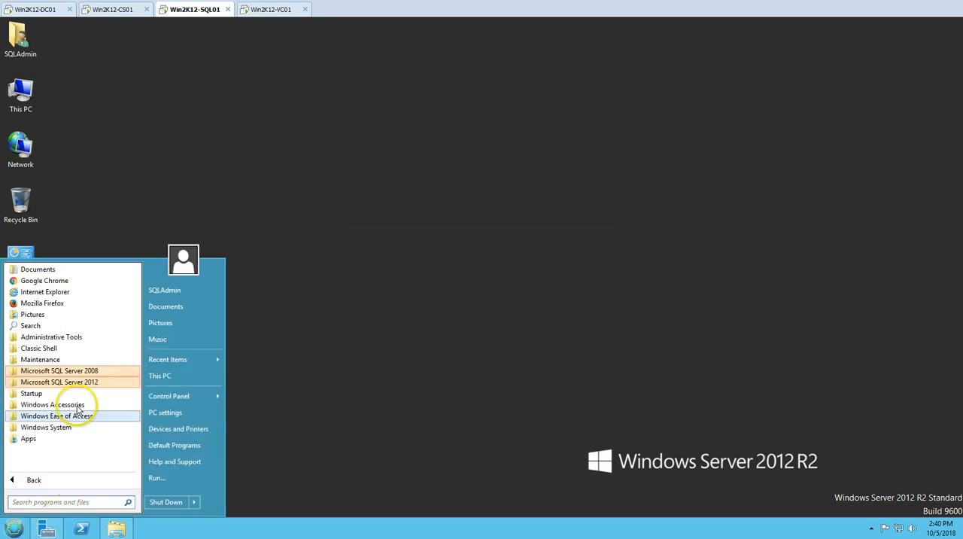
pyautogui.click(73, 384)
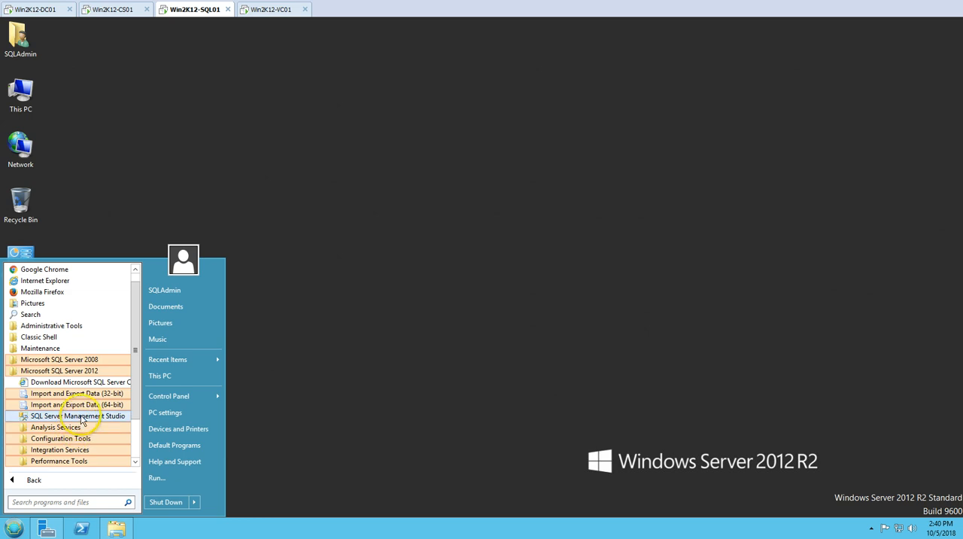
pyautogui.rightClick(80, 415)
pyautogui.moveTo(143, 268)
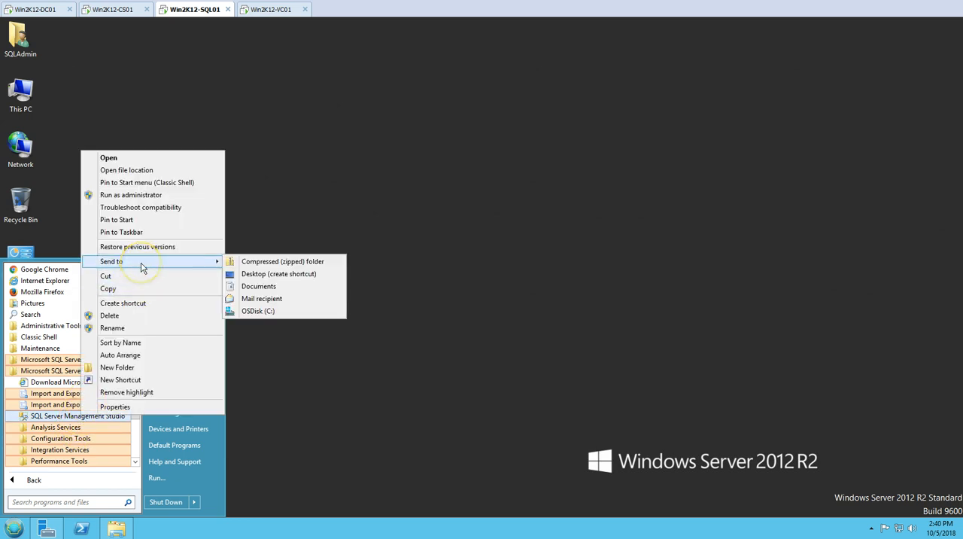
pyautogui.click(265, 273)
pyautogui.click(261, 276)
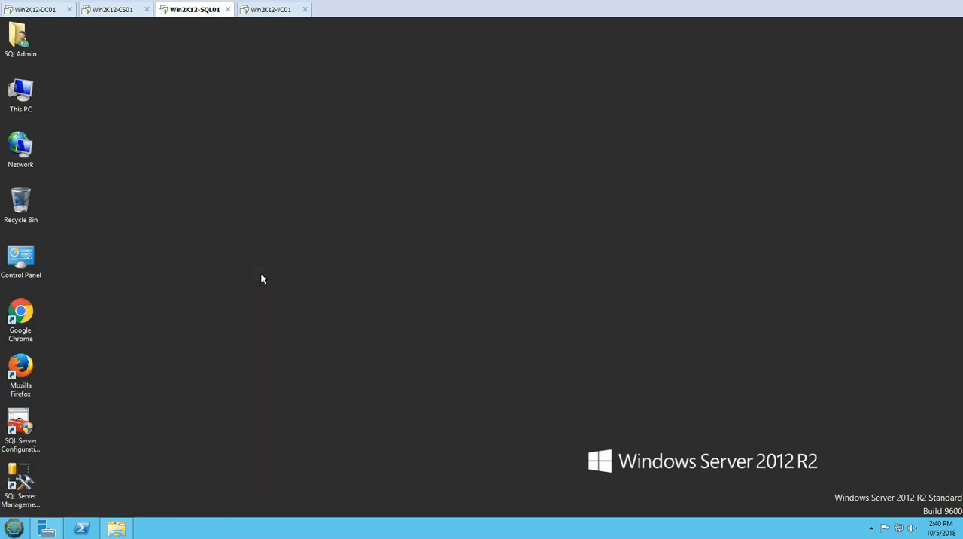
# - Refresh the desktop, and open SQL Server Management Studio connected to WIN2K12-SQL01 with Windows Authentication
pyautogui.rightClick(261, 279)
pyautogui.click(288, 306)
pyautogui.doubleClick(27, 487)
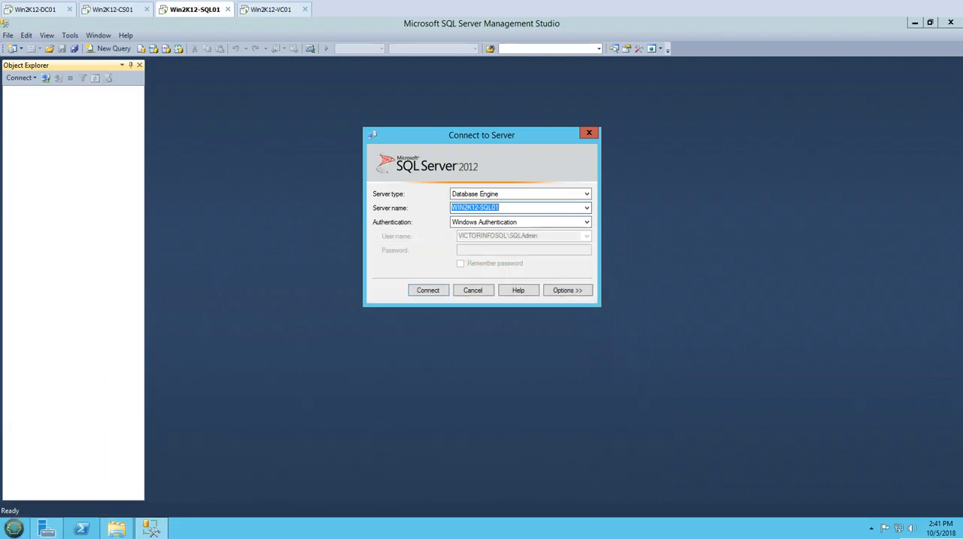
pyautogui.click(428, 290)
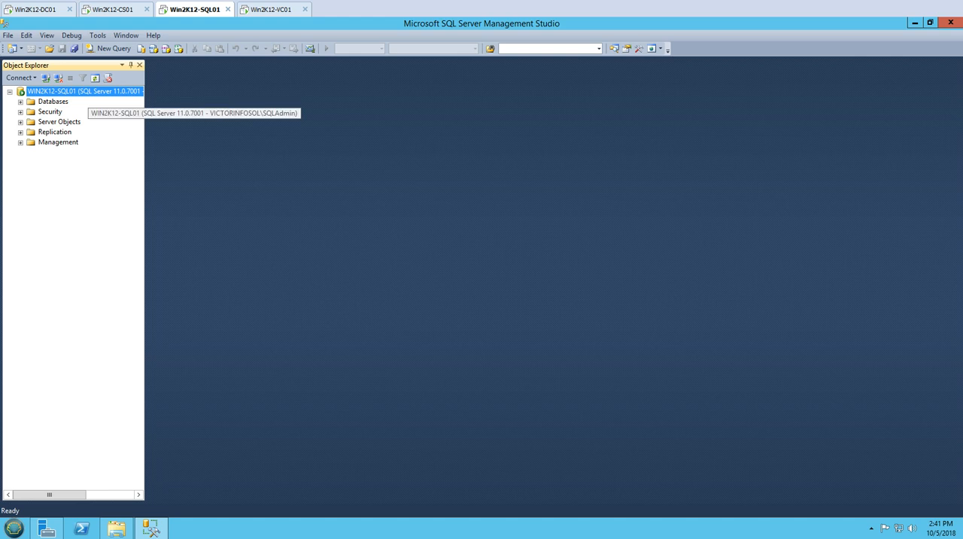
# - Review the WIN2K12-SQL01 server properties and apply SQL Server and Windows Authentication mode as the server authentication
pyautogui.rightClick(63, 91)
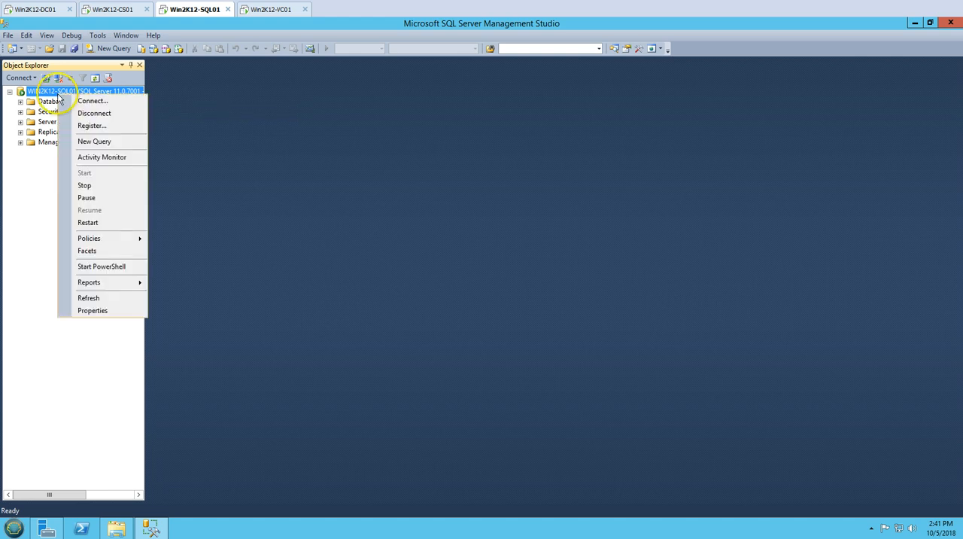
pyautogui.click(92, 310)
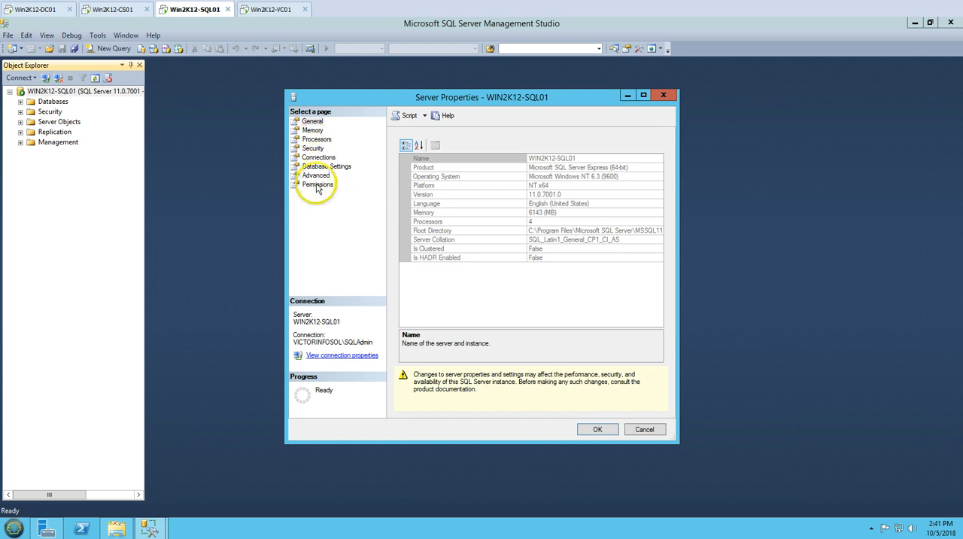
pyautogui.click(317, 185)
pyautogui.click(315, 175)
pyautogui.click(326, 166)
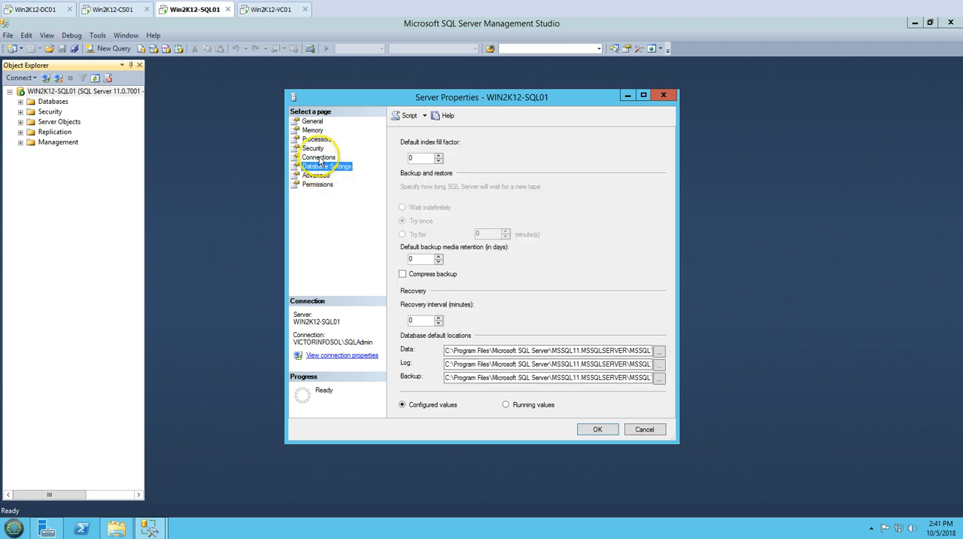
pyautogui.click(318, 157)
pyautogui.click(313, 149)
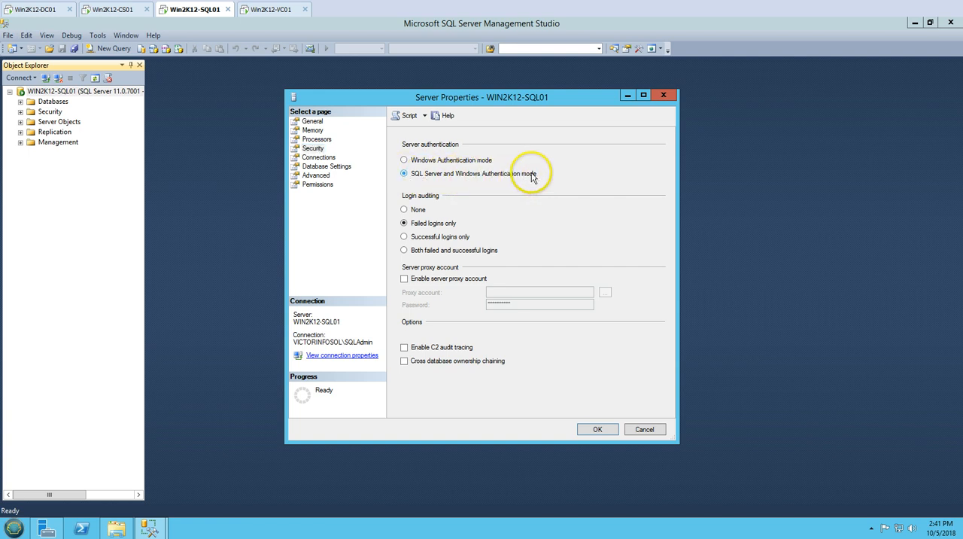
pyautogui.click(433, 162)
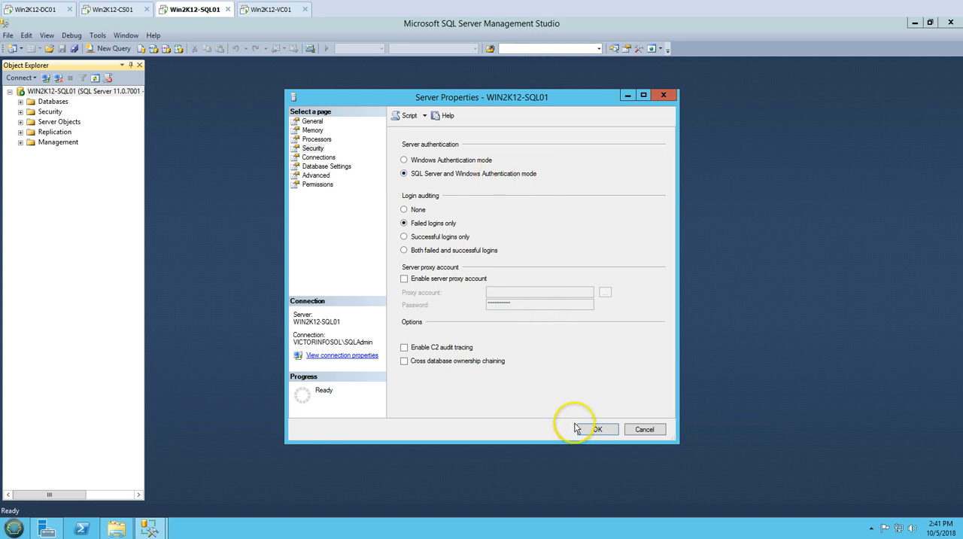
pyautogui.click(597, 429)
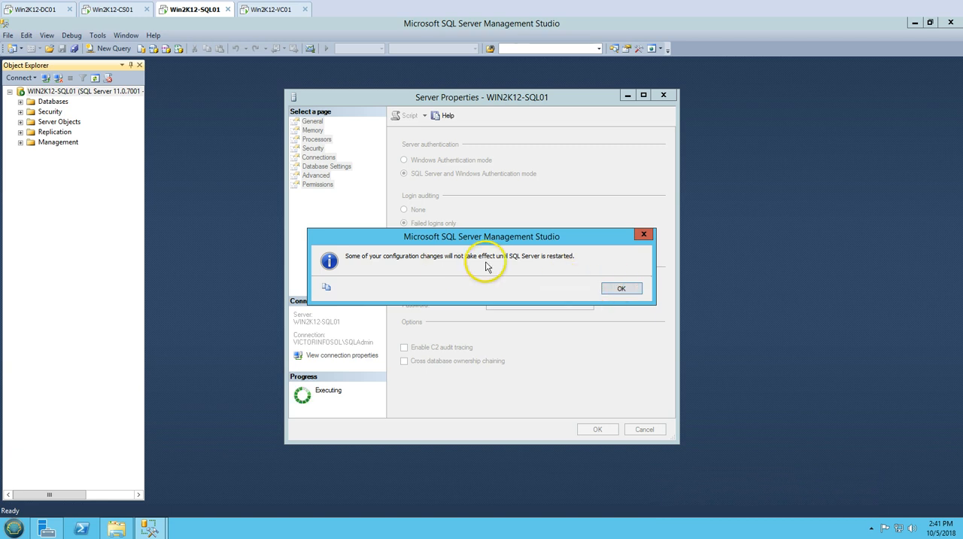
pyautogui.click(612, 286)
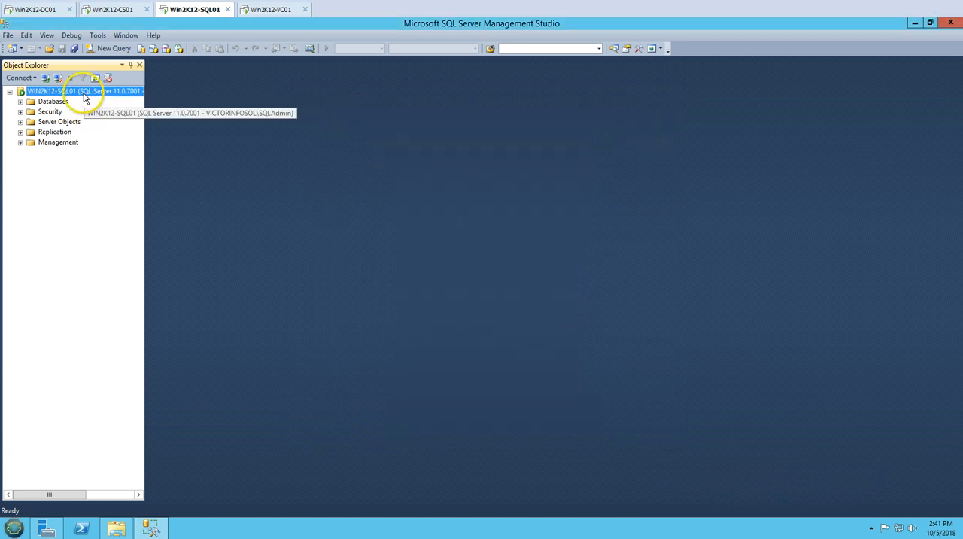
# - Restart the MSSQLSERVER service on WIN2K12-SQL01, allowing the elevation request
pyautogui.rightClick(83, 91)
pyautogui.click(123, 222)
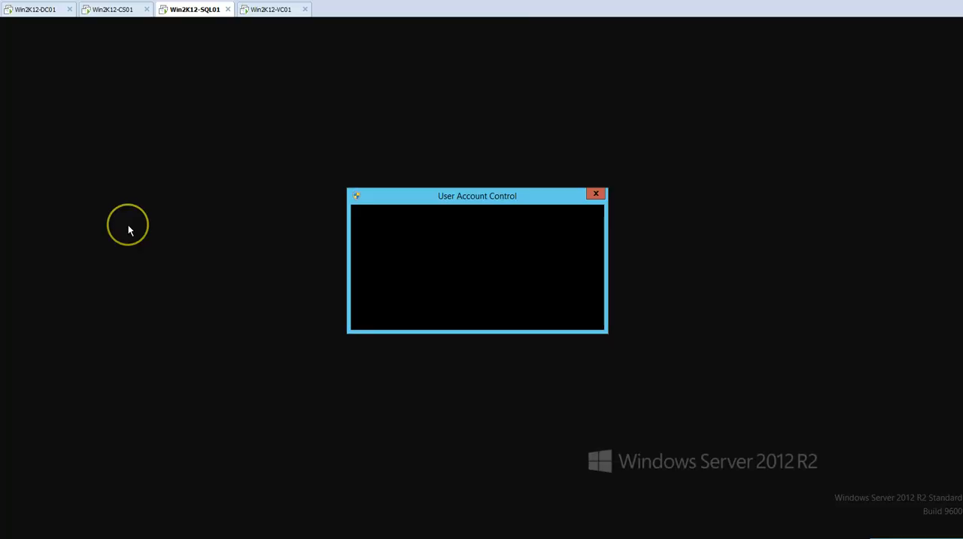
pyautogui.click(529, 294)
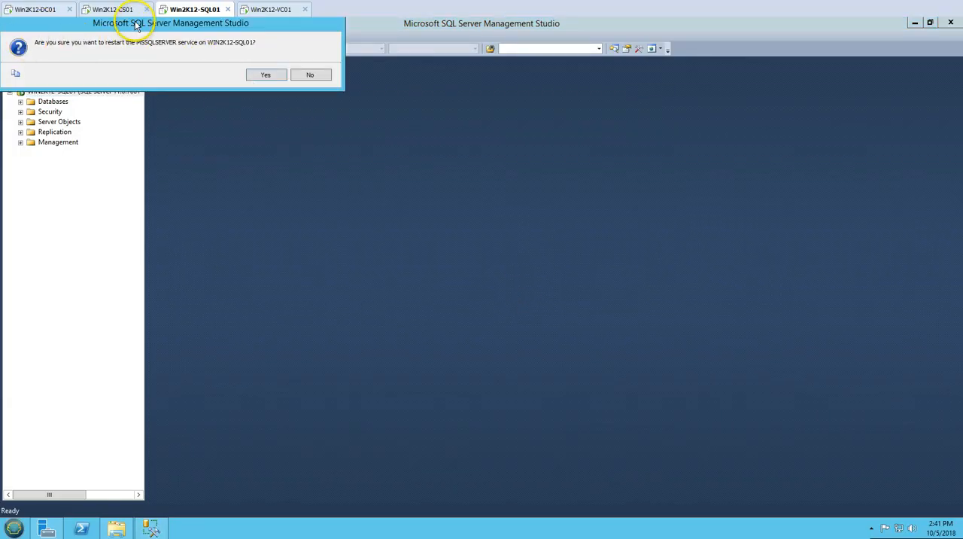
pyautogui.moveTo(137, 24); pyautogui.dragTo(216, 124)
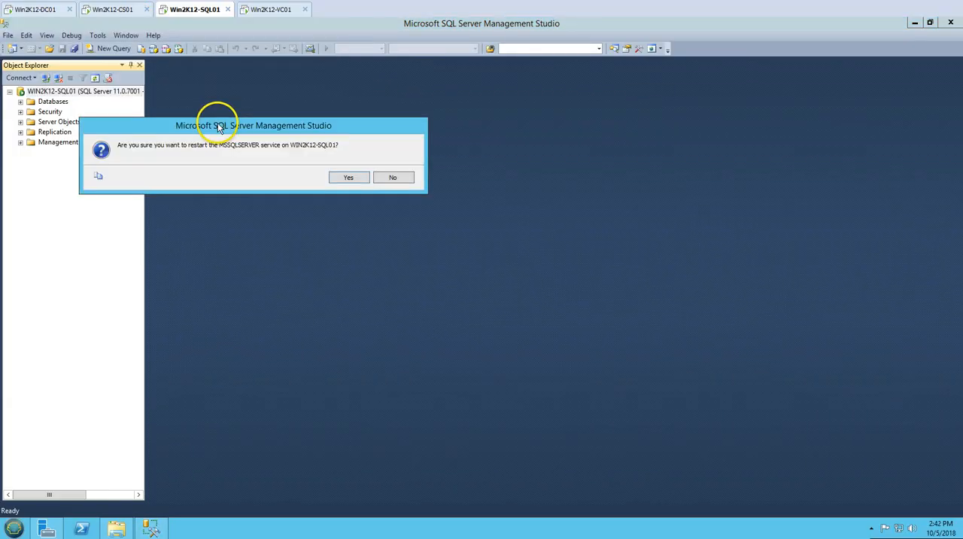
pyautogui.click(348, 179)
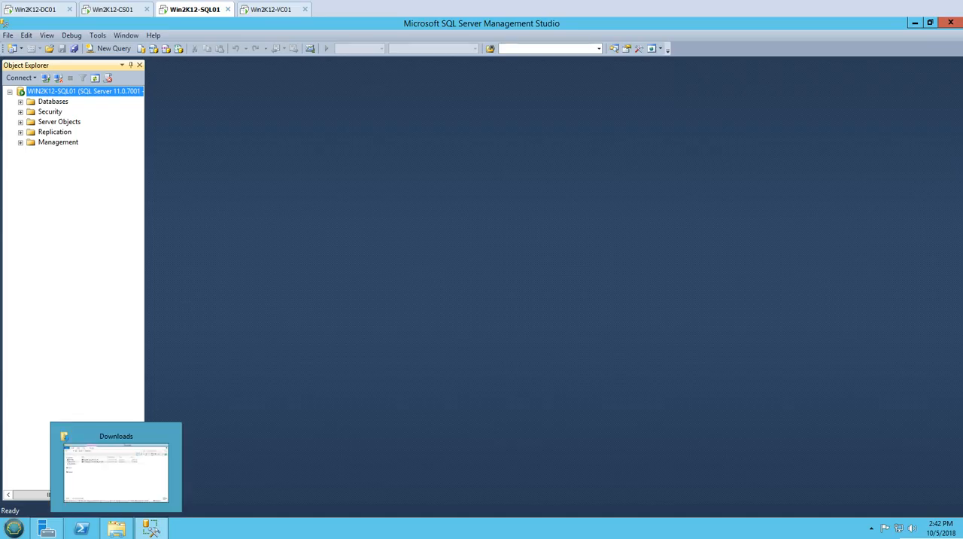
# - Create a database named ViewComposer with the Simple recovery model, and look through its folders in the object tree
pyautogui.click(53, 100)
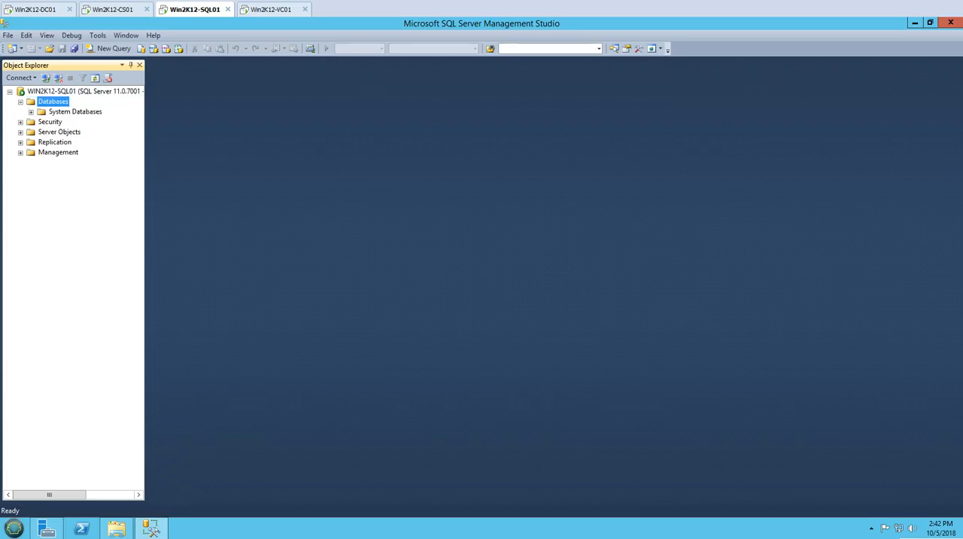
pyautogui.rightClick(55, 101)
pyautogui.click(99, 108)
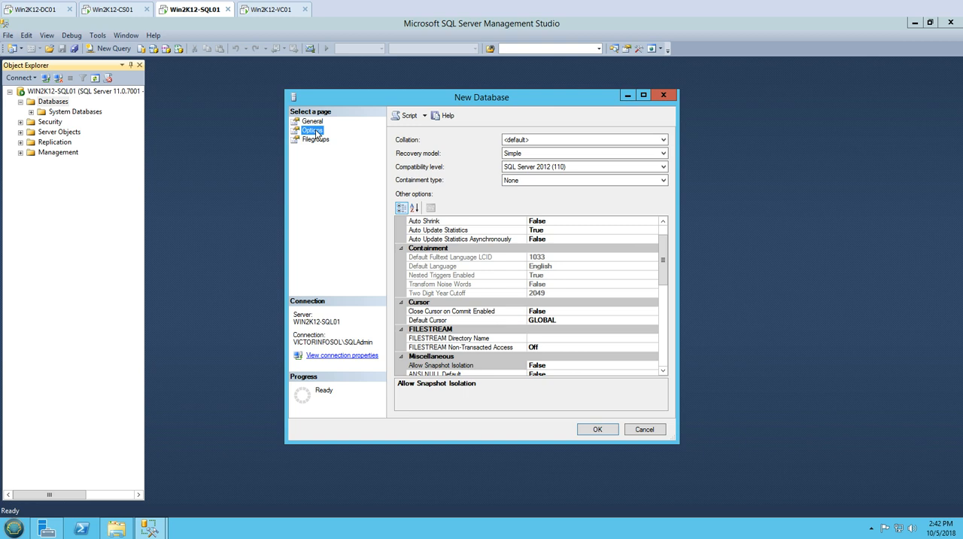
pyautogui.click(537, 154)
pyautogui.click(537, 154)
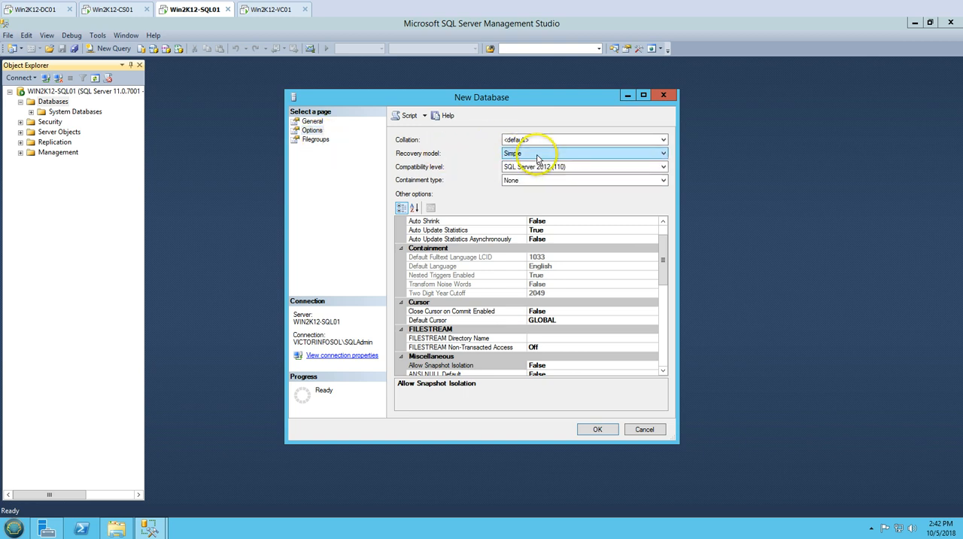
pyautogui.click(315, 139)
pyautogui.click(311, 130)
pyautogui.click(312, 121)
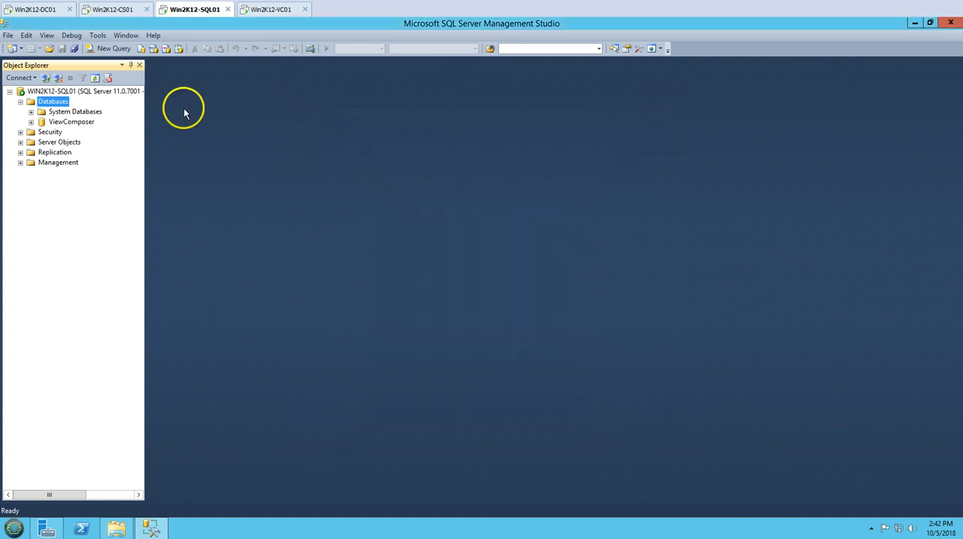
pyautogui.doubleClick(69, 122)
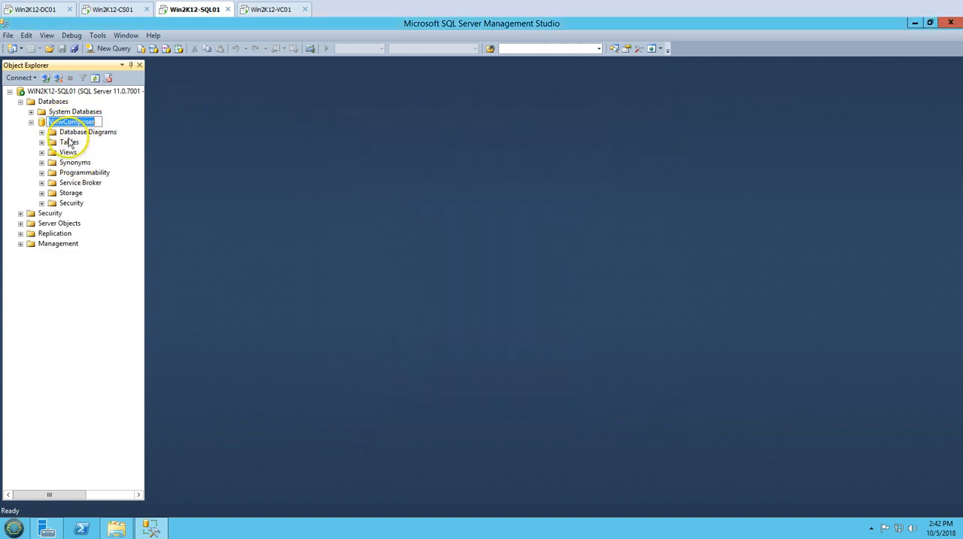
pyautogui.click(31, 122)
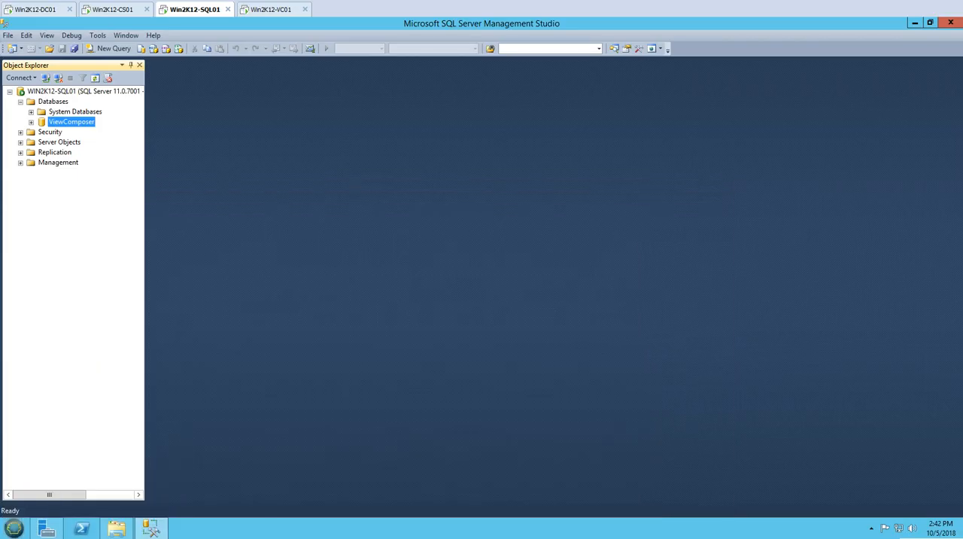
# - Start a new server login named ViewComposer using SQL Server authentication, and enter and confirm its password
pyautogui.doubleClick(50, 132)
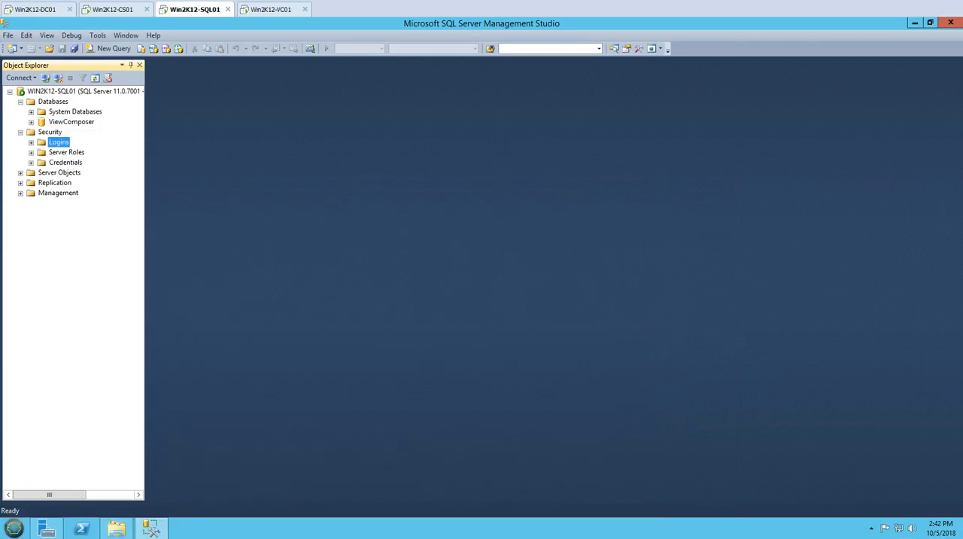
pyautogui.doubleClick(58, 142)
pyautogui.rightClick(61, 143)
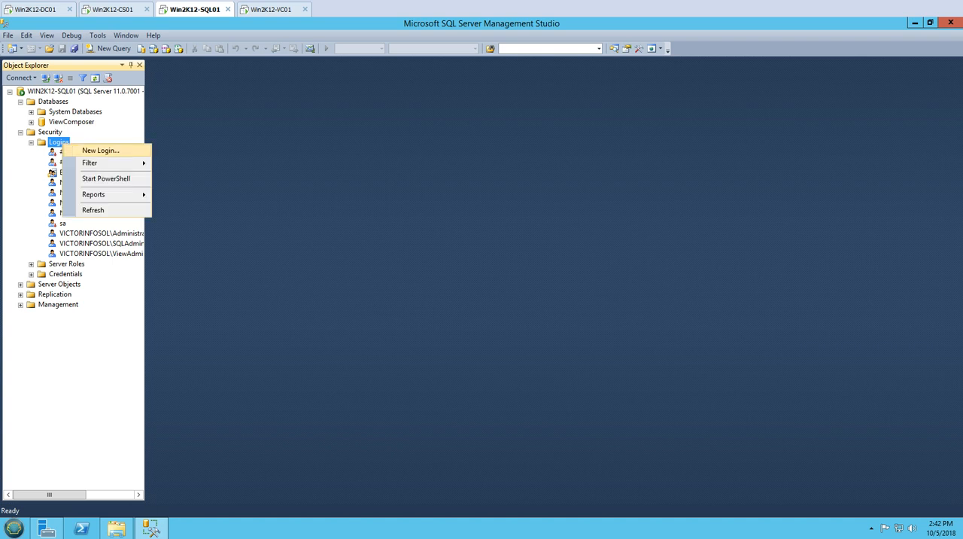
pyautogui.click(105, 151)
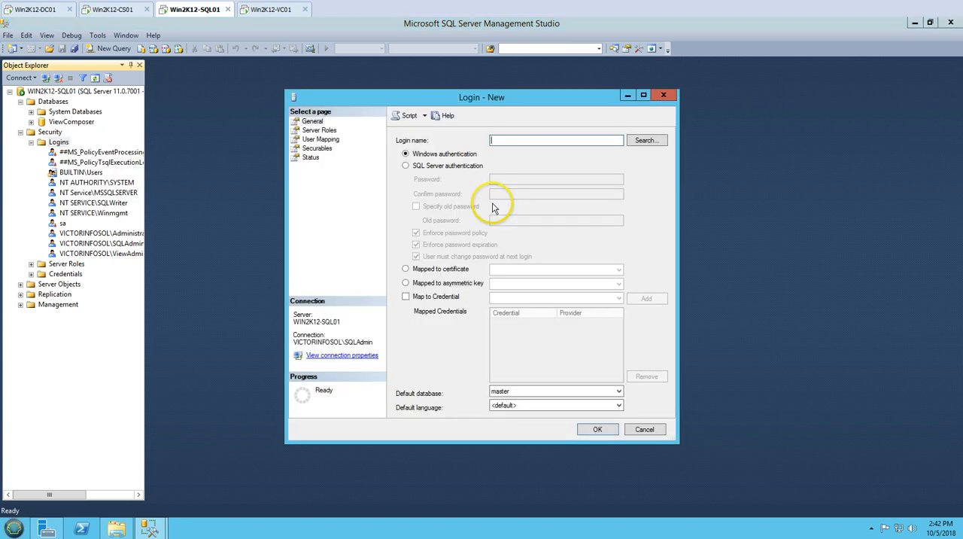
pyautogui.click(422, 170)
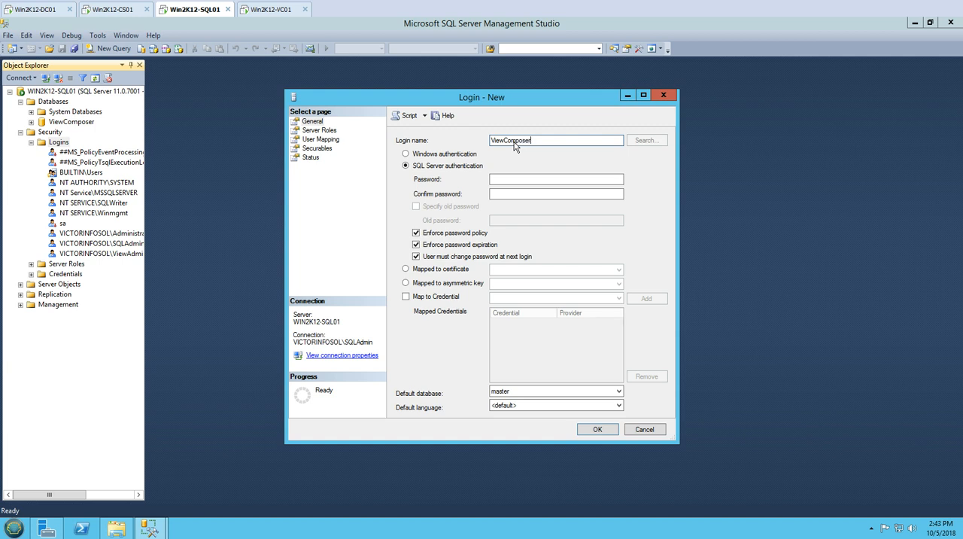
pyautogui.click(524, 180)
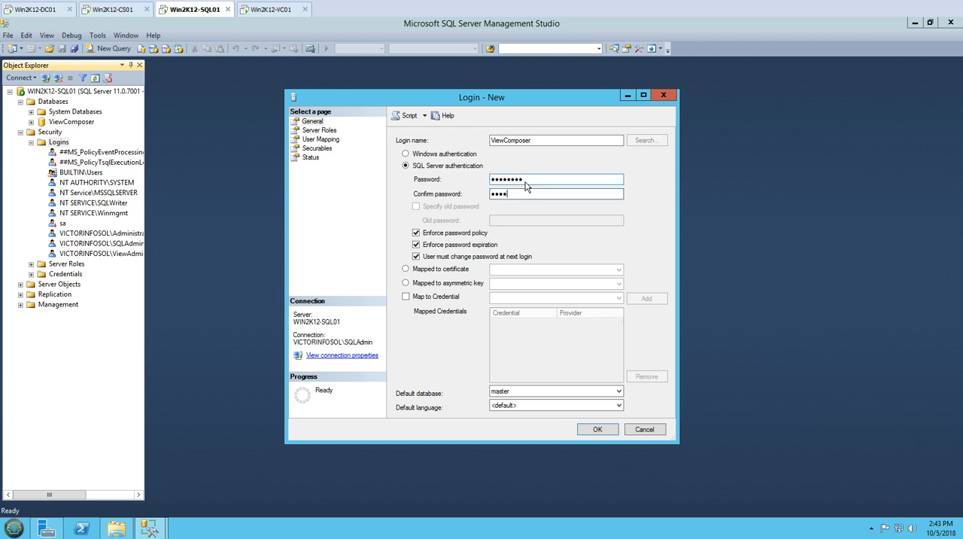
# - Turn off password policy enforcement for the new login and set its default database to ViewComposer
pyautogui.click(446, 235)
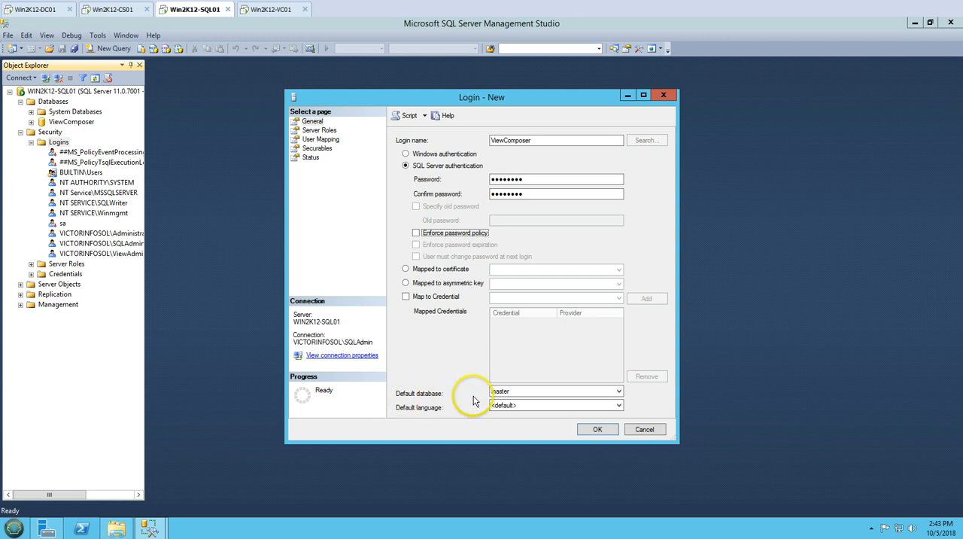
pyautogui.click(505, 394)
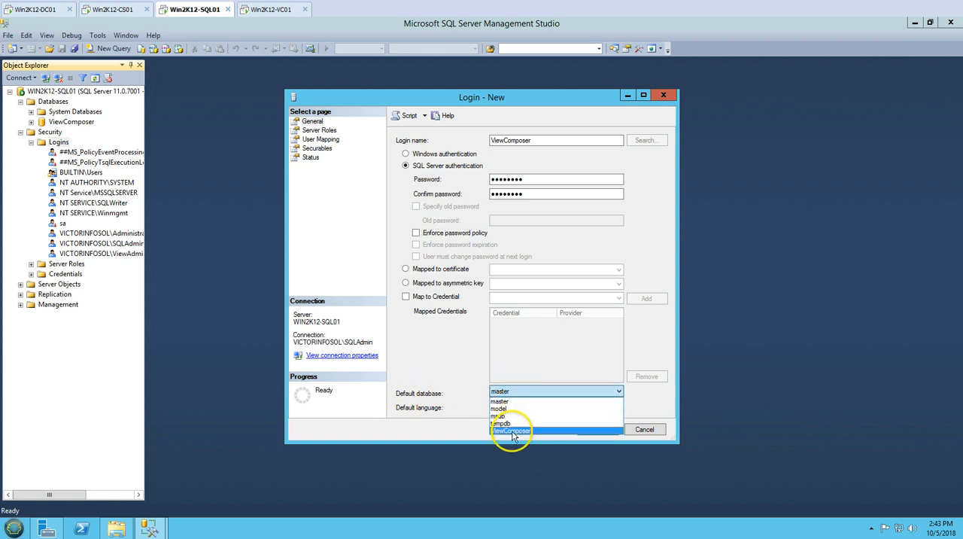
pyautogui.click(509, 430)
# - Map the new login to the ViewComposer database with the db_owner role, and check its Securables and Status settings
pyautogui.click(321, 131)
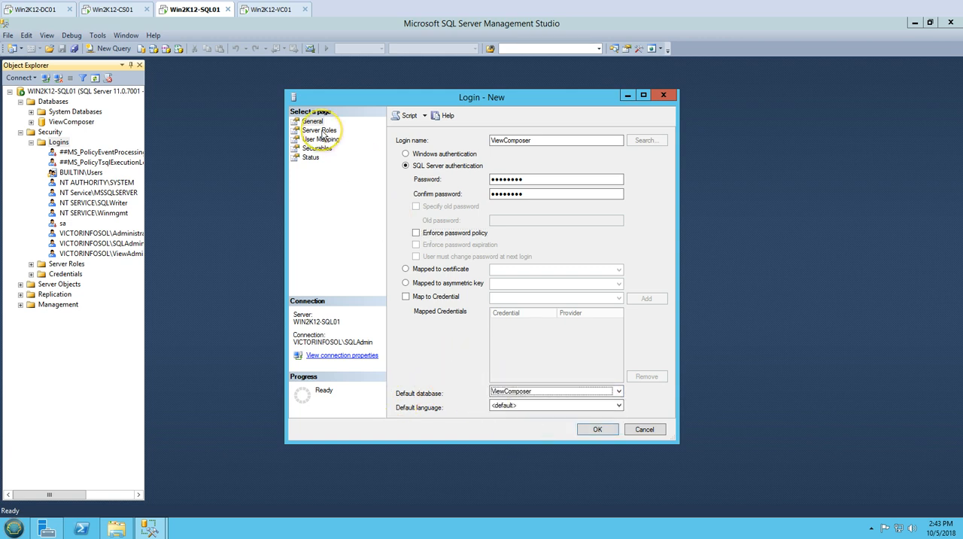
pyautogui.click(321, 139)
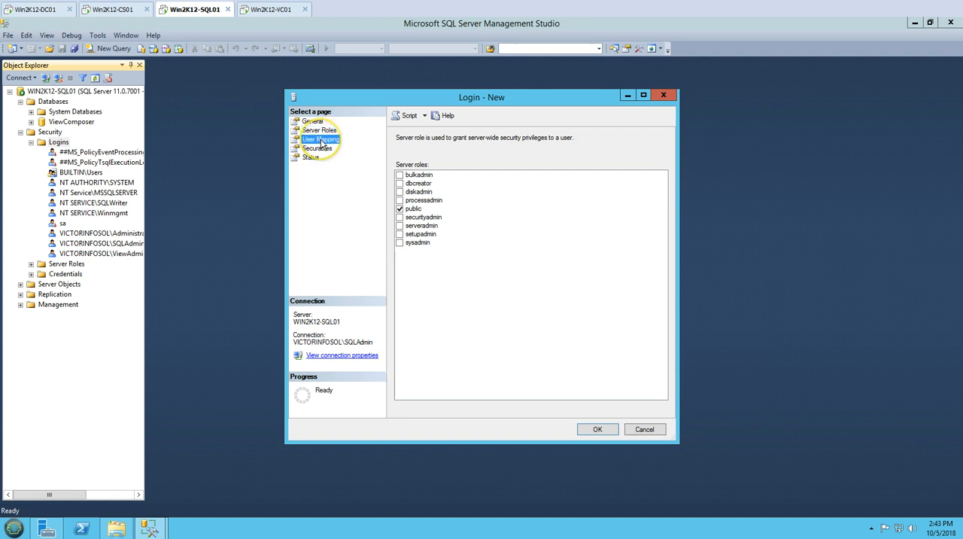
pyautogui.click(410, 203)
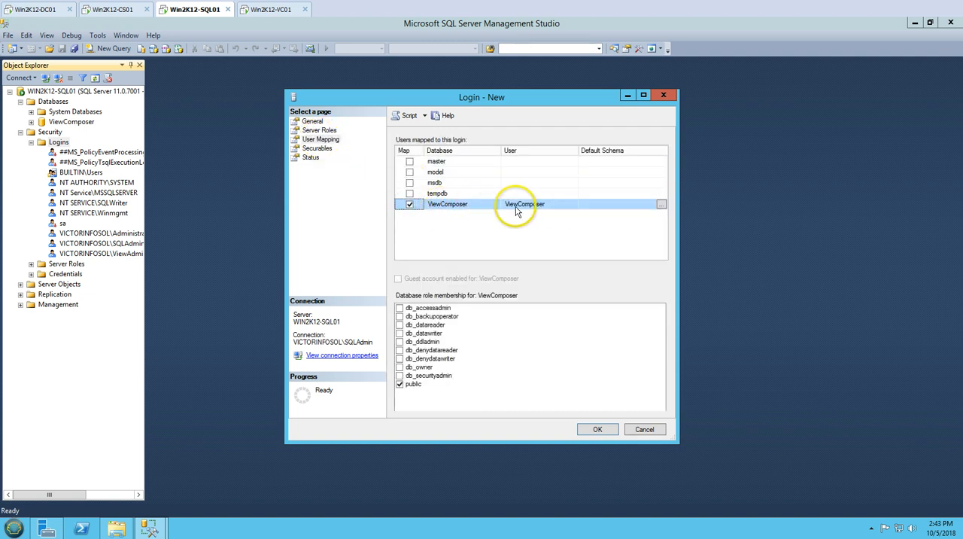
pyautogui.click(400, 366)
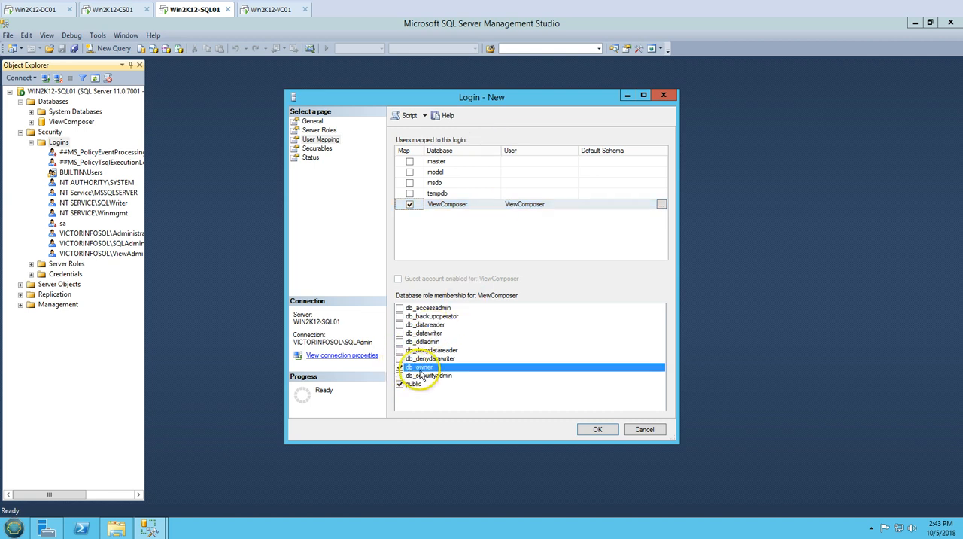
pyautogui.click(315, 149)
pyautogui.click(310, 158)
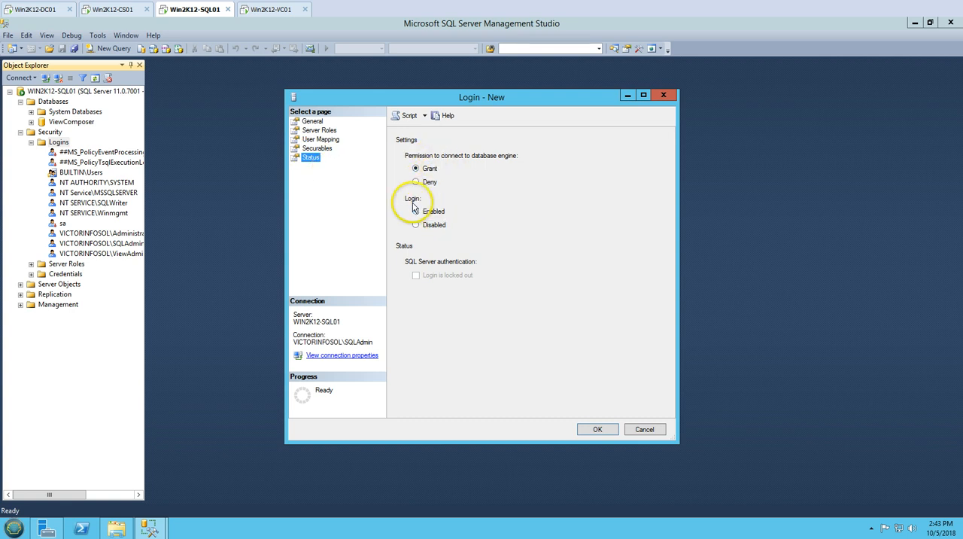
# - Create the ViewComposer login, find it among the server's logins, and collapse the Logins, Security and Databases folders
pyautogui.click(599, 430)
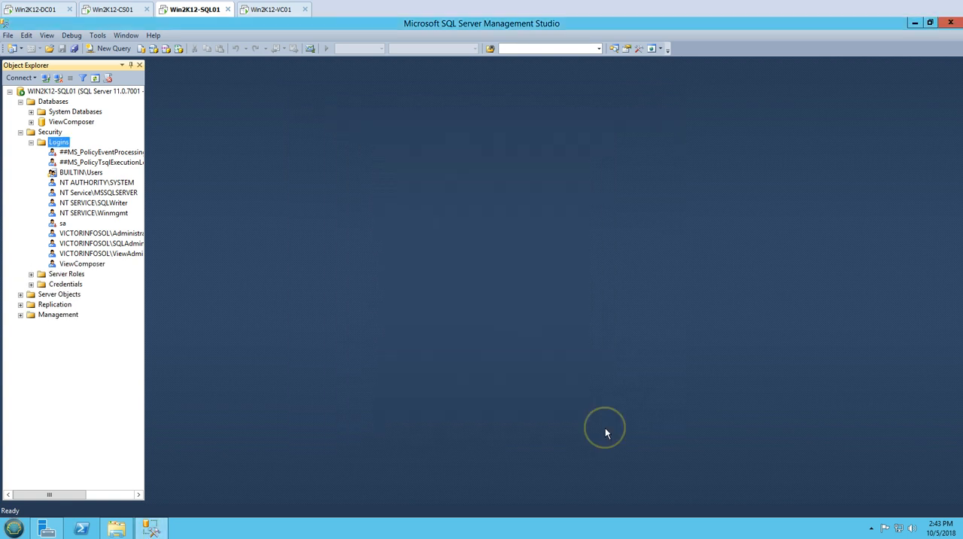
pyautogui.click(85, 264)
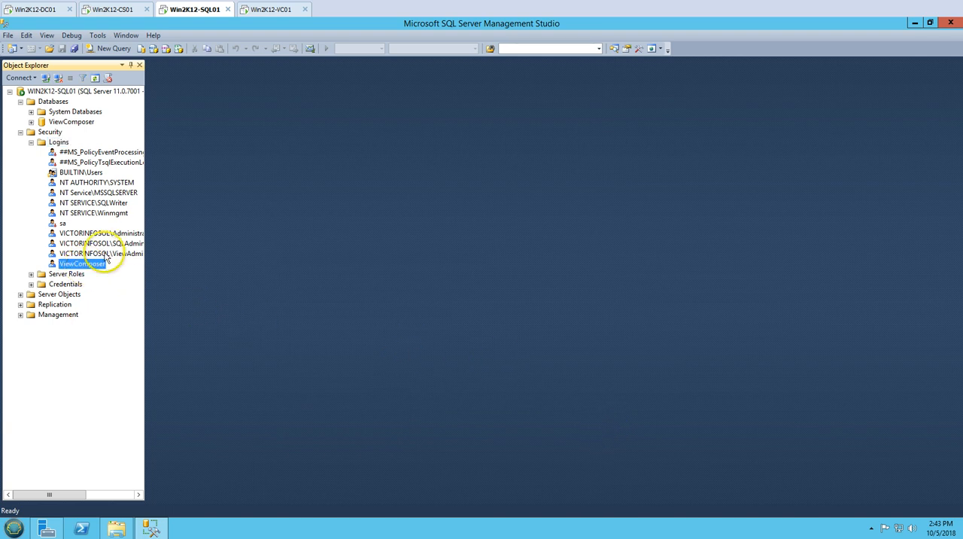
pyautogui.click(31, 142)
pyautogui.click(20, 132)
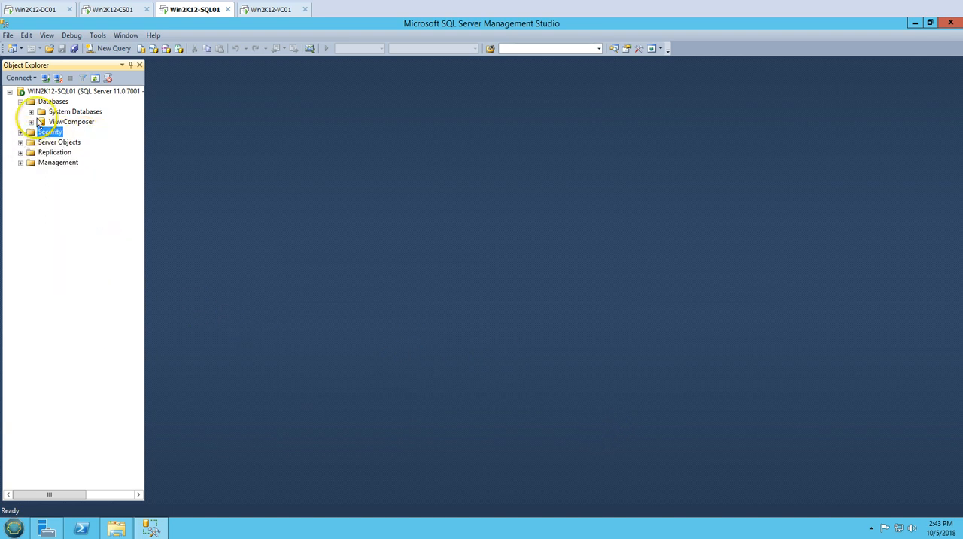
pyautogui.click(21, 101)
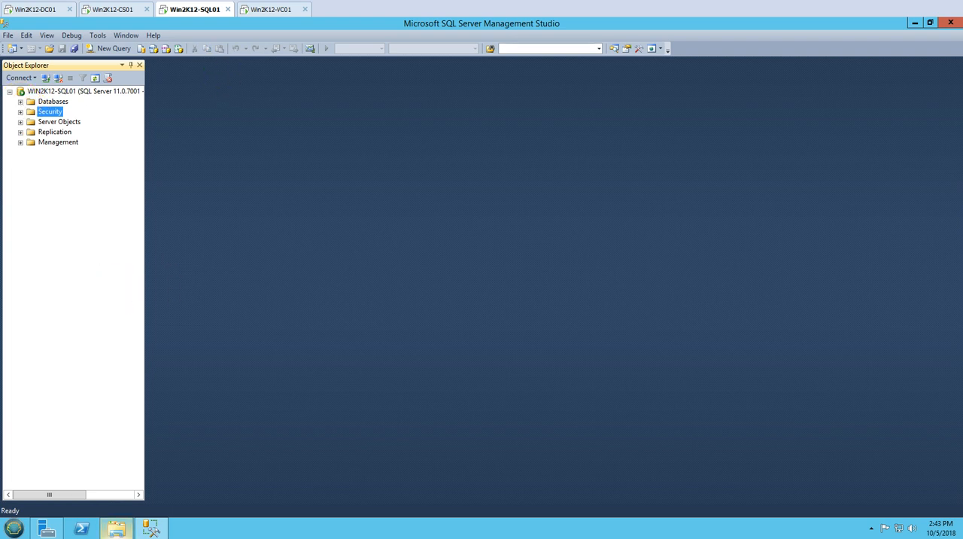
pyautogui.click(324, 537)
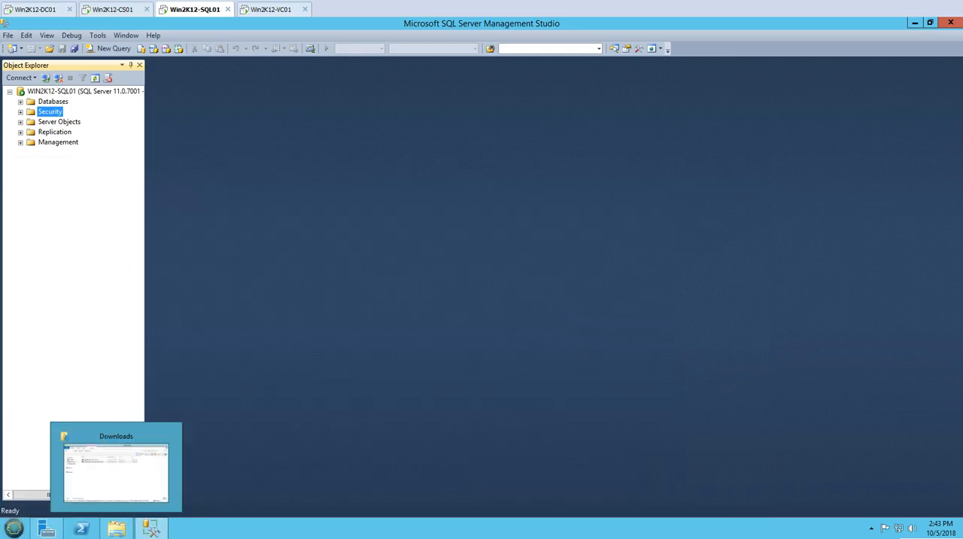
# - Switch to the Win2K12-VC01 machine and open the Downloads folder holding the sqlncli and VMware-viewcomposer installers
pyautogui.click(270, 9)
pyautogui.click(46, 528)
pyautogui.rightClick(199, 220)
pyautogui.click(231, 254)
pyautogui.doubleClick(21, 39)
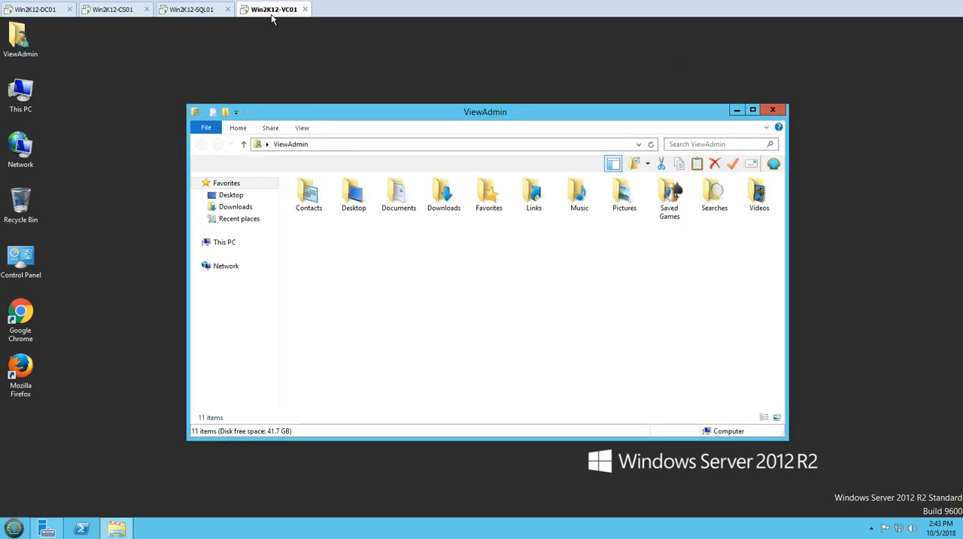
pyautogui.click(236, 207)
pyautogui.click(323, 208)
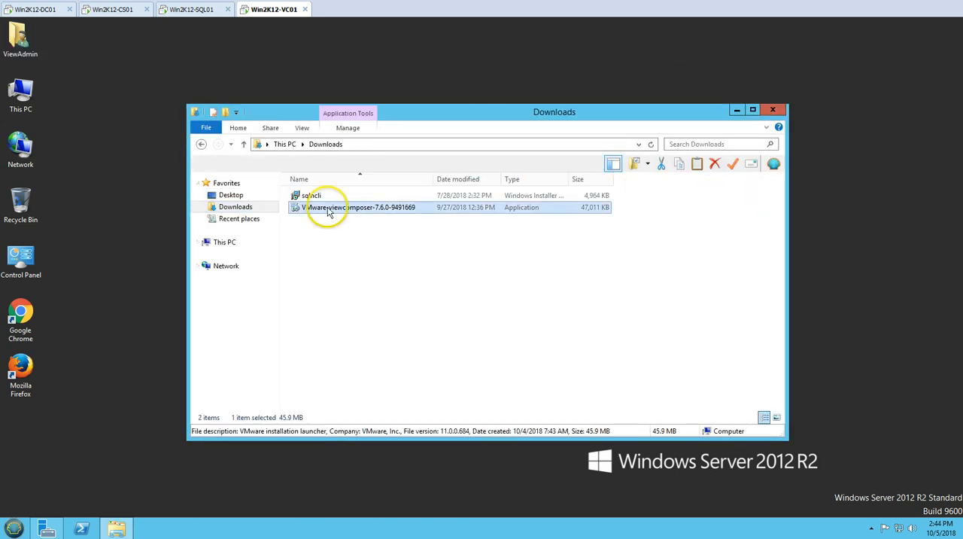
pyautogui.click(327, 230)
# - Launch the sqlncli installer for SQL Server 2012 Native Client and accept its license terms
pyautogui.click(313, 196)
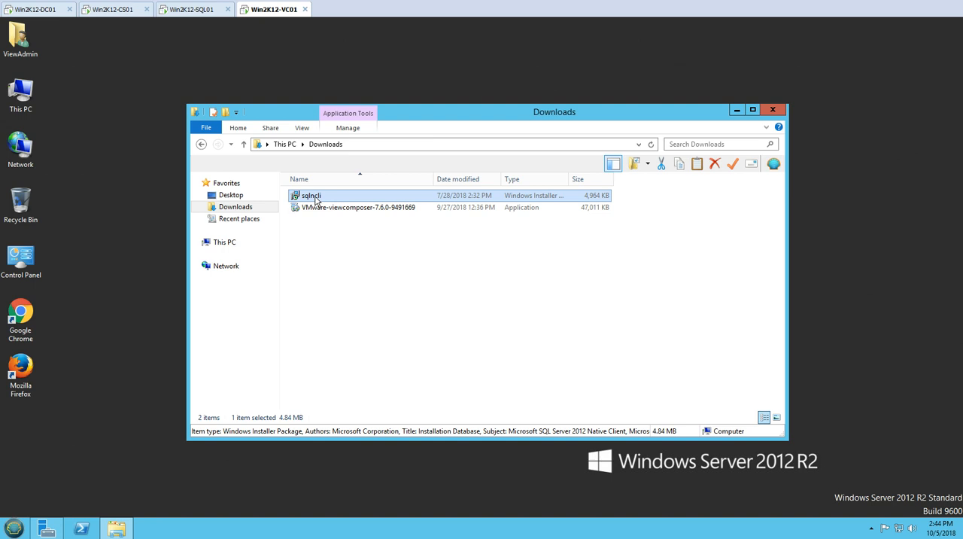
pyautogui.doubleClick(316, 197)
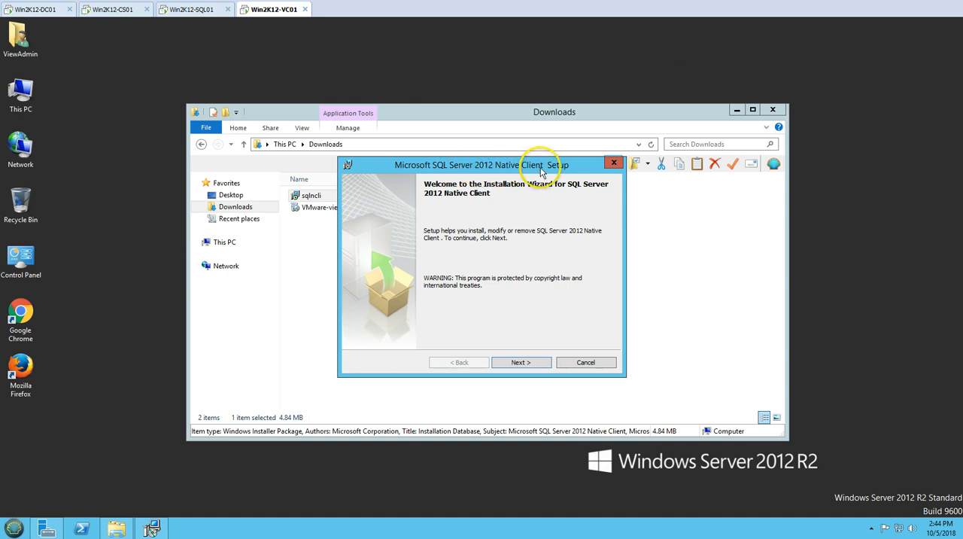
pyautogui.click(536, 366)
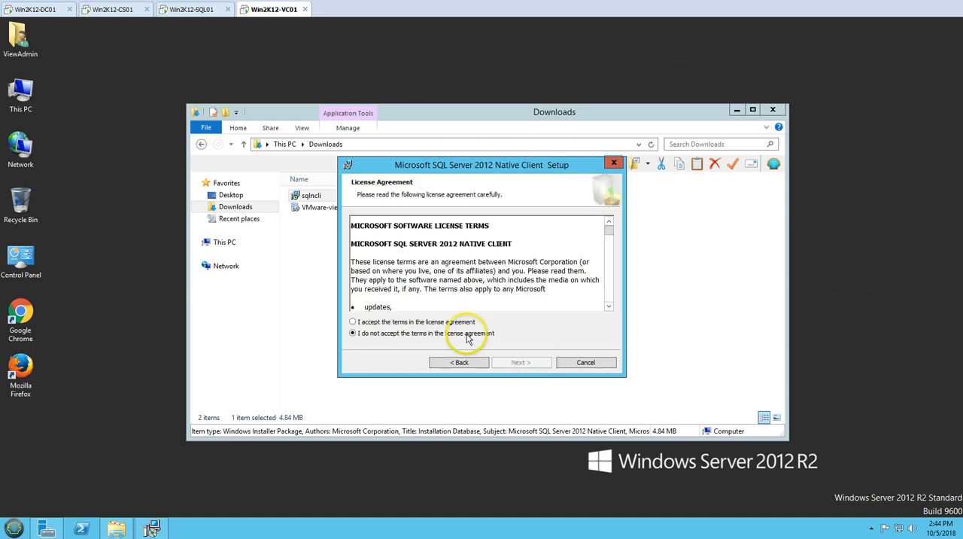
pyautogui.click(451, 321)
pyautogui.click(530, 364)
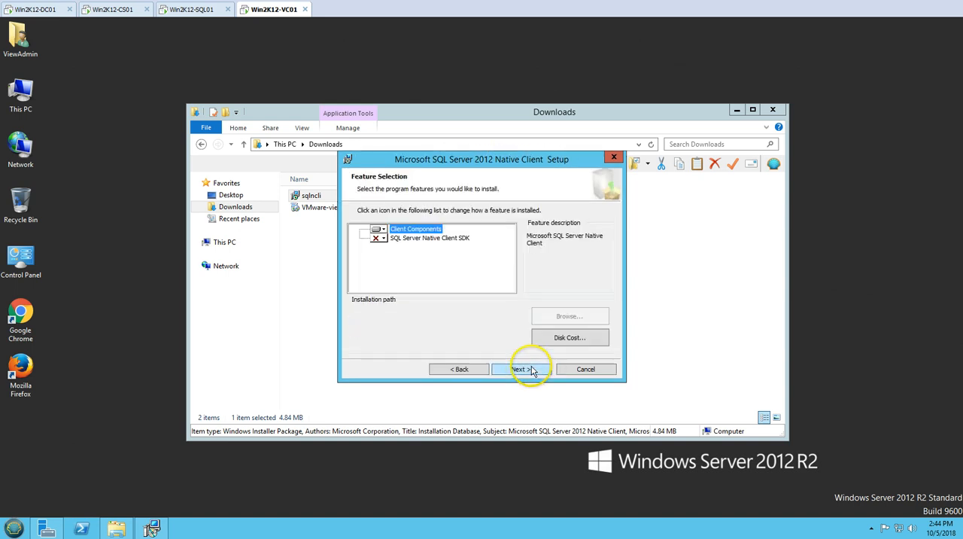
# - Install SQL Server 2012 Native Client with the default features, allow the elevation request, and finish the wizard
pyautogui.click(515, 364)
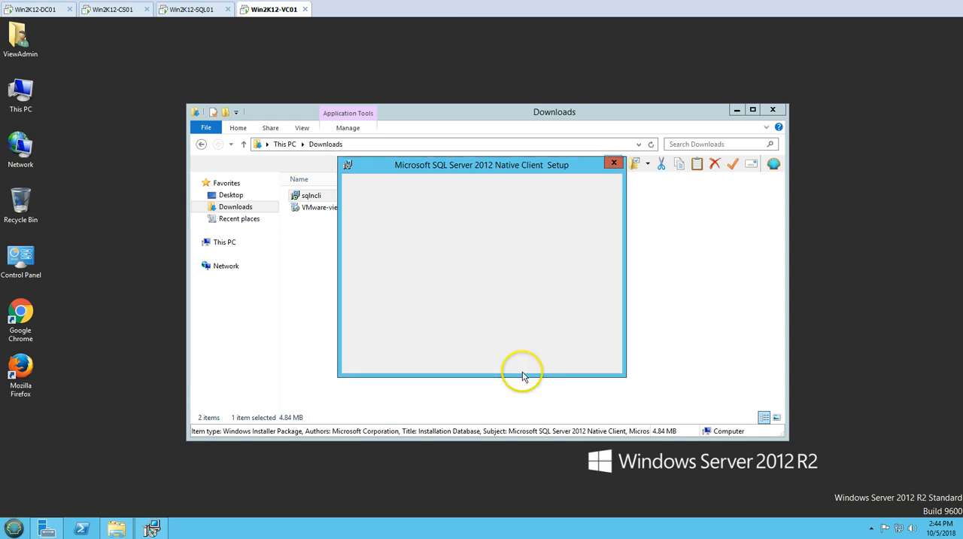
pyautogui.click(519, 364)
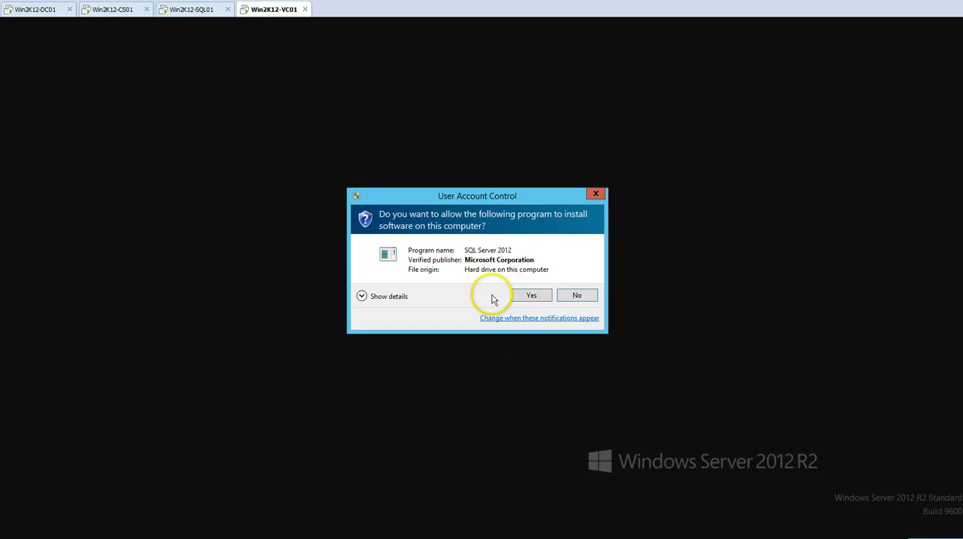
pyautogui.click(529, 294)
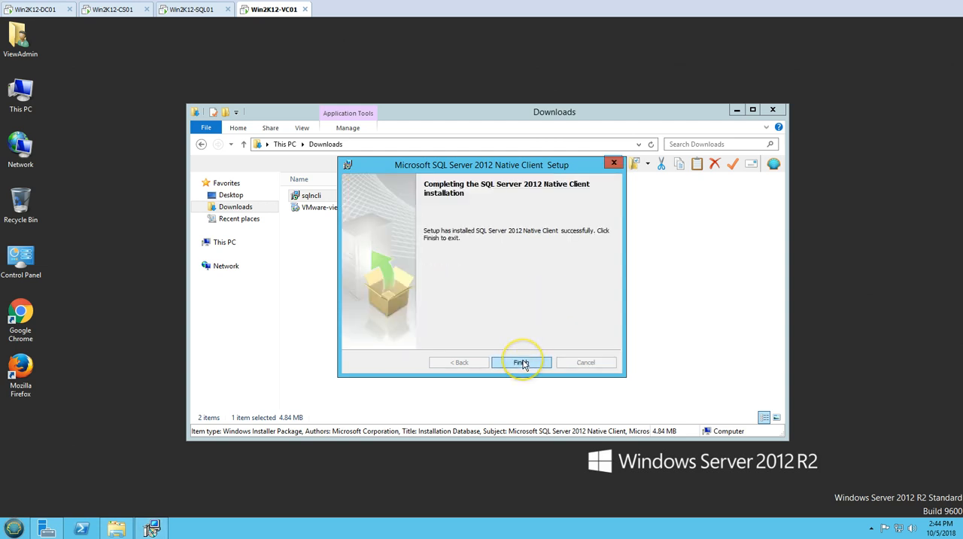
pyautogui.click(521, 363)
# - Check the installed programs list for Microsoft SQL Server 2012 Native Client, and close the window
pyautogui.click(224, 241)
pyautogui.click(243, 128)
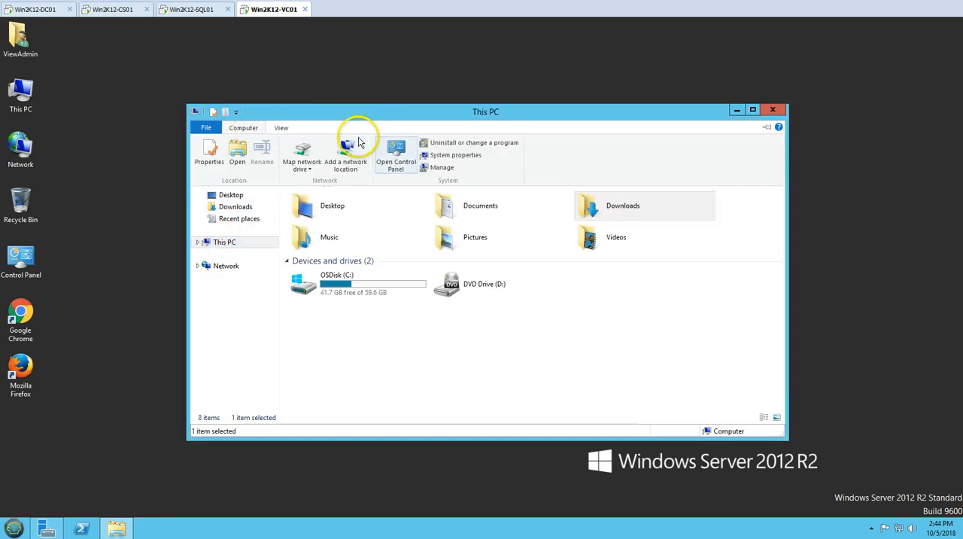
pyautogui.click(452, 142)
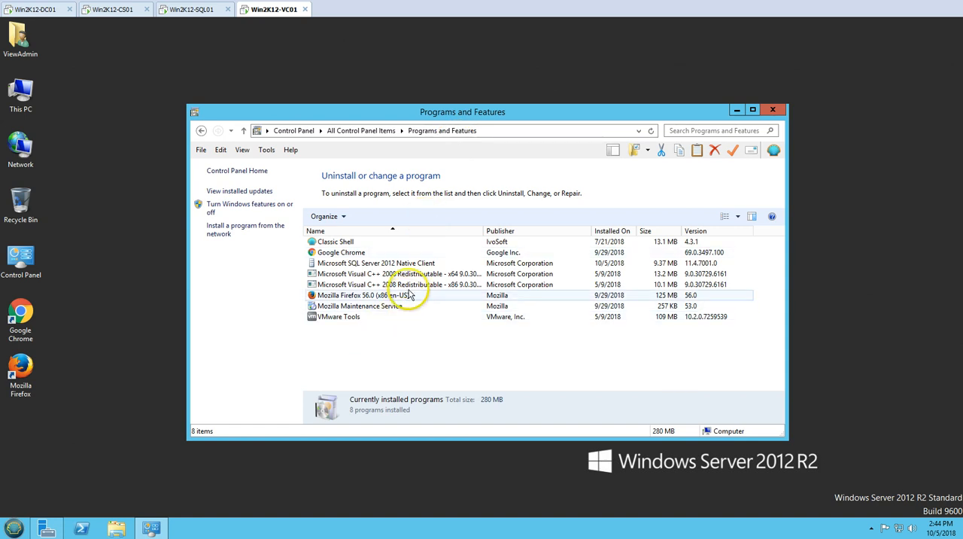
pyautogui.click(384, 264)
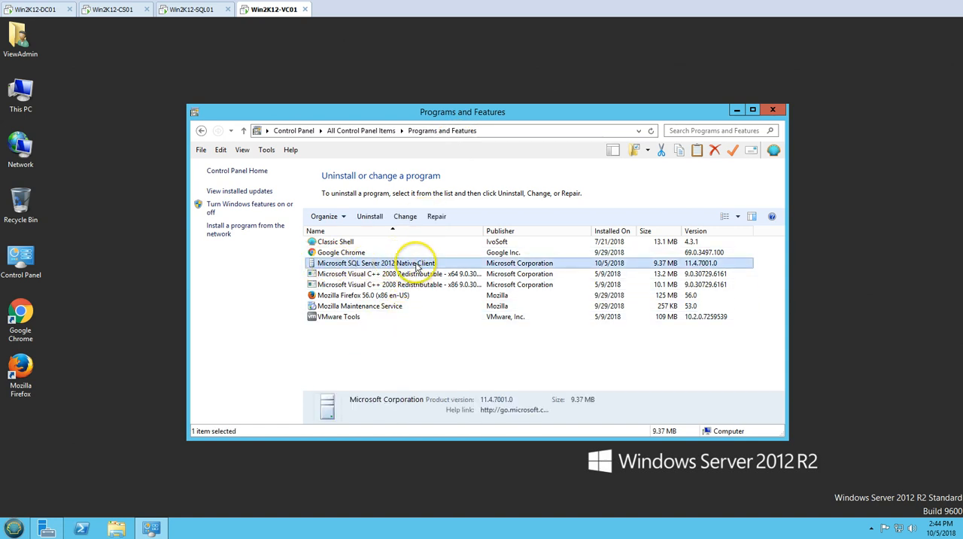
pyautogui.click(772, 110)
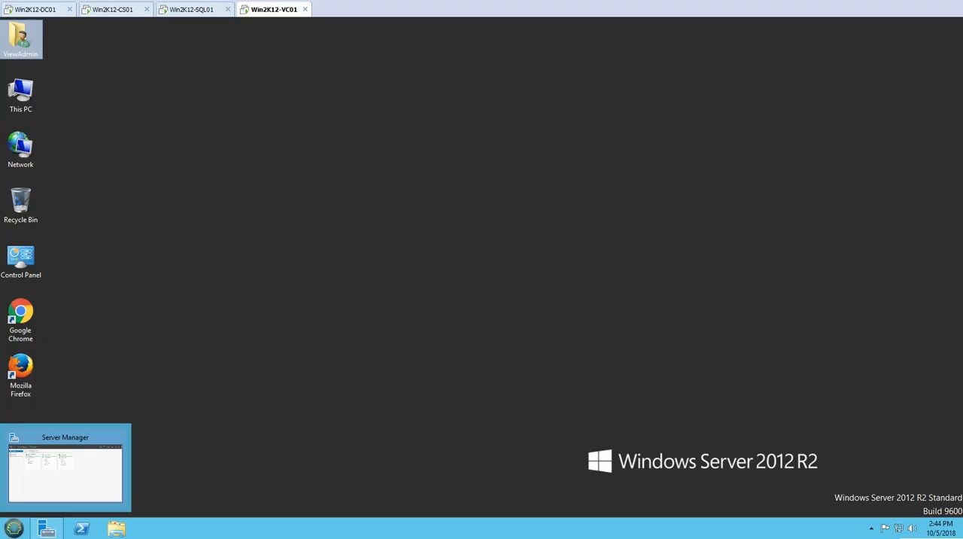
# - Search for odbc and open the 64-bit ODBC Data Sources administrator
pyautogui.press('super')
pyautogui.write('odbc')
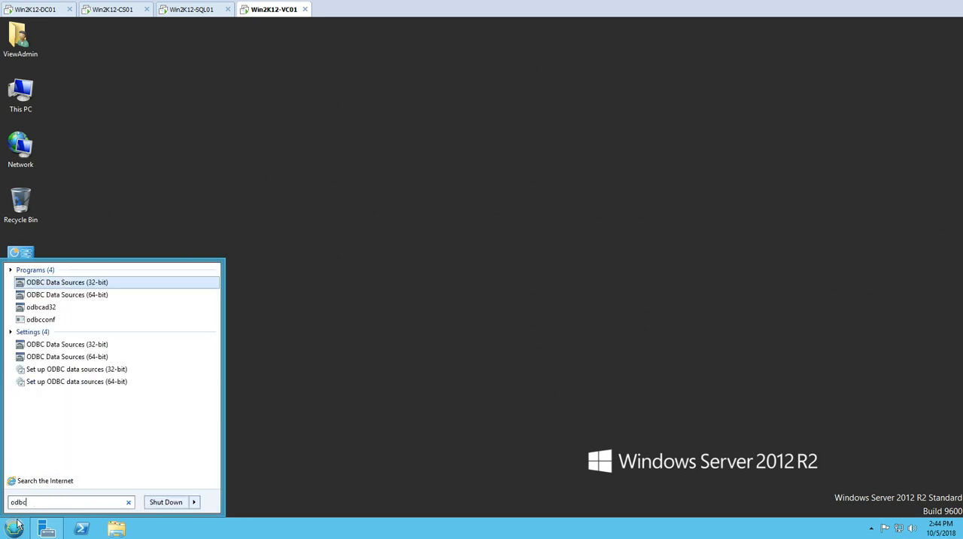
pyautogui.click(95, 294)
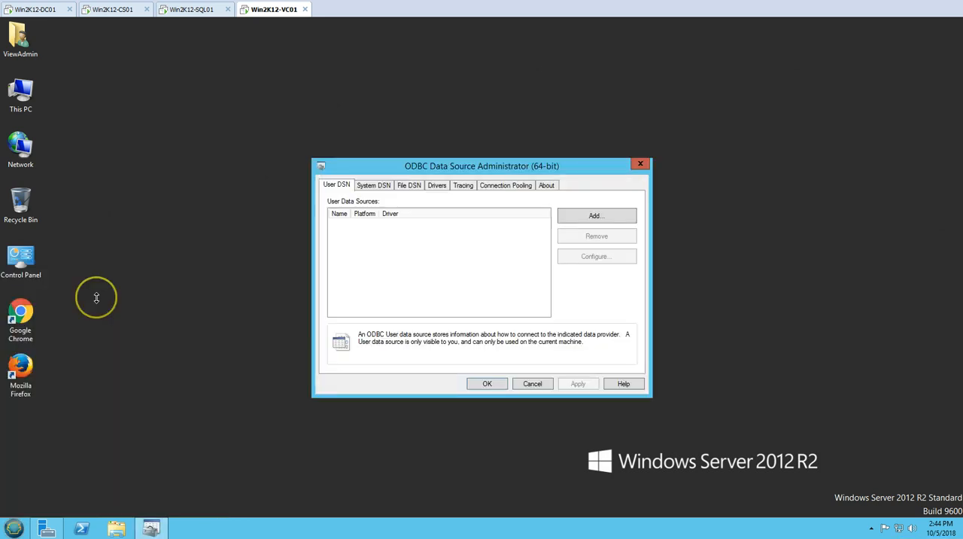
# - Look at the system data sources and examine the SQL Server Native Client 11.0 entry among the installed ODBC drivers
pyautogui.click(370, 184)
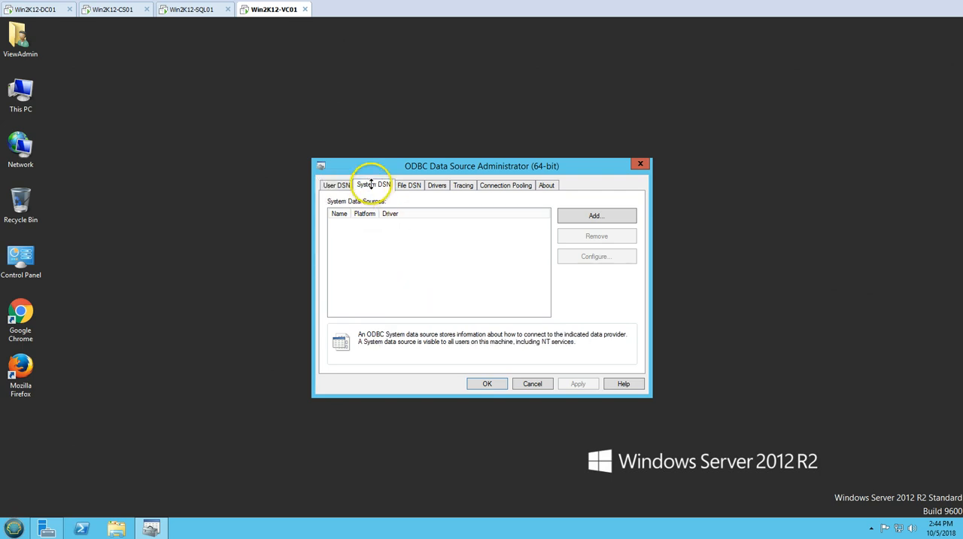
pyautogui.click(436, 185)
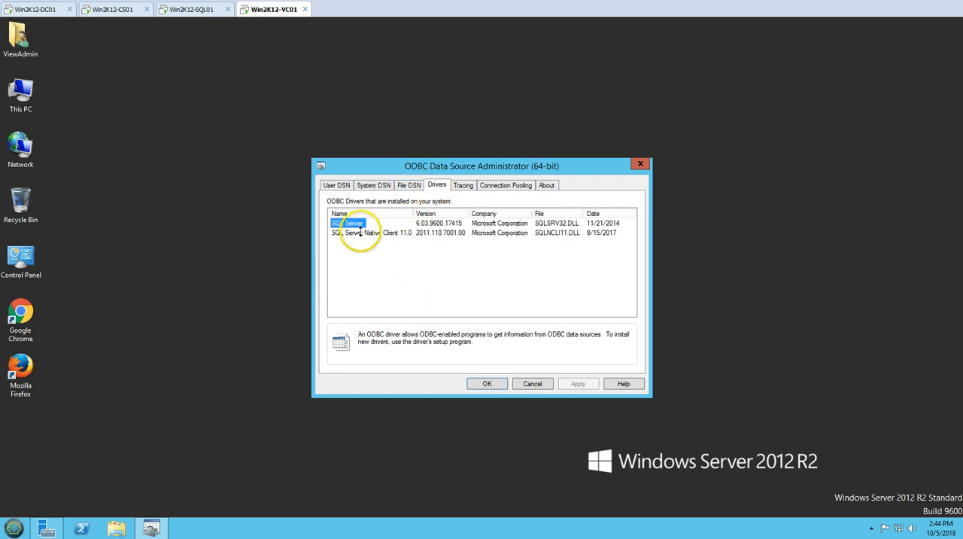
pyautogui.click(448, 234)
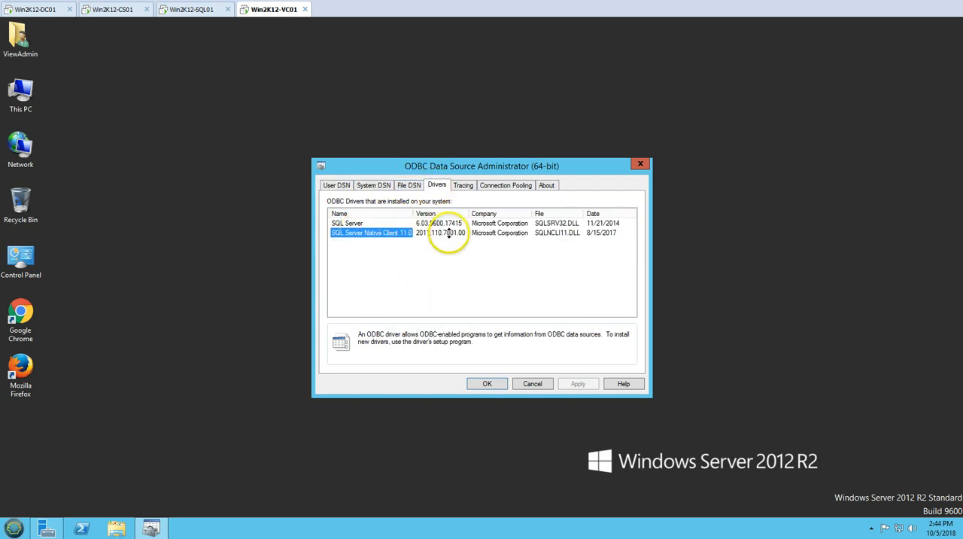
pyautogui.click(606, 235)
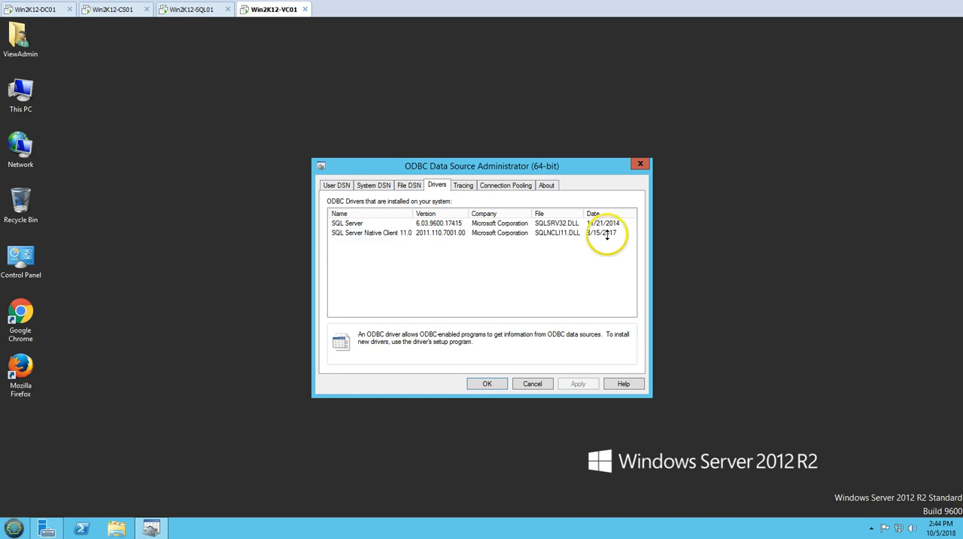
pyautogui.click(388, 234)
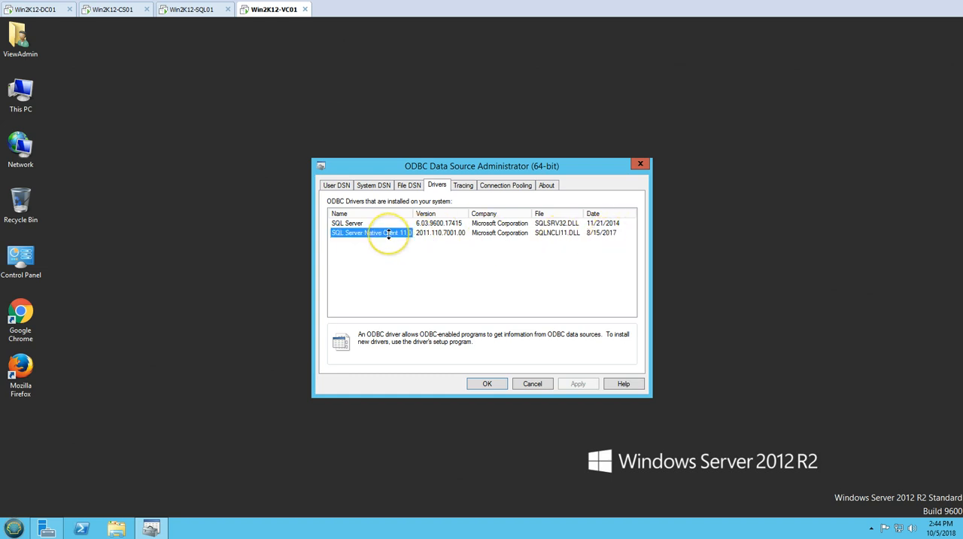
# - Start a new system data source that uses the SQL Server Native Client 11.0 driver
pyautogui.click(372, 185)
pyautogui.click(349, 185)
pyautogui.click(373, 185)
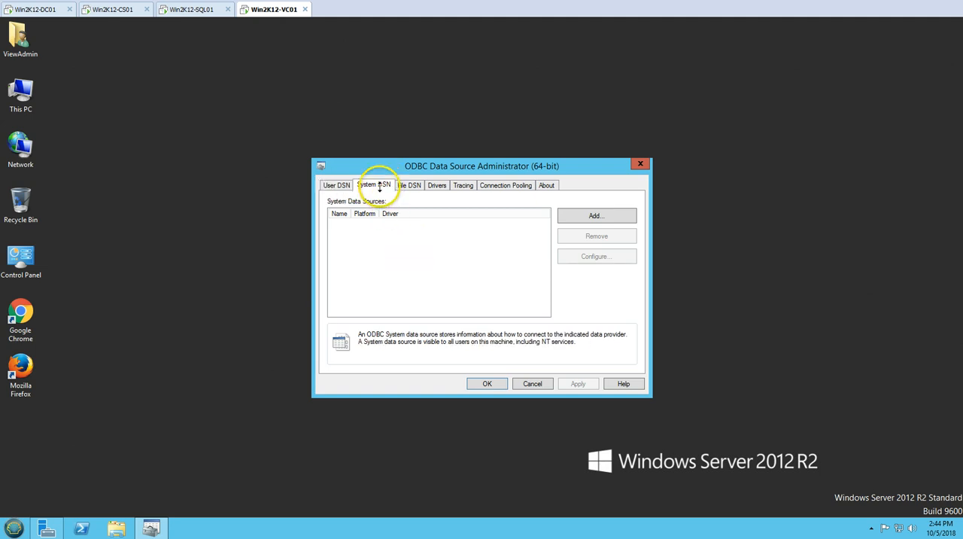
pyautogui.click(602, 217)
pyautogui.click(470, 245)
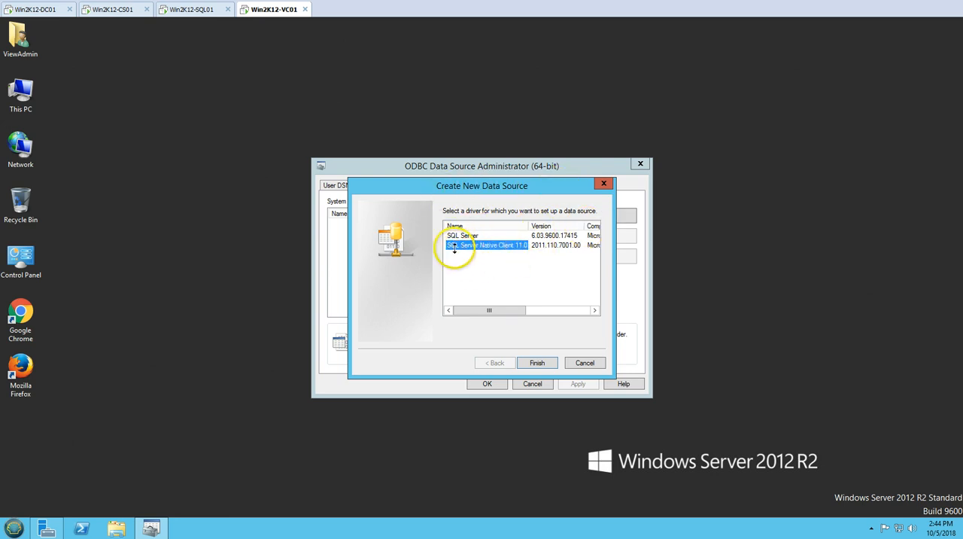
pyautogui.click(536, 362)
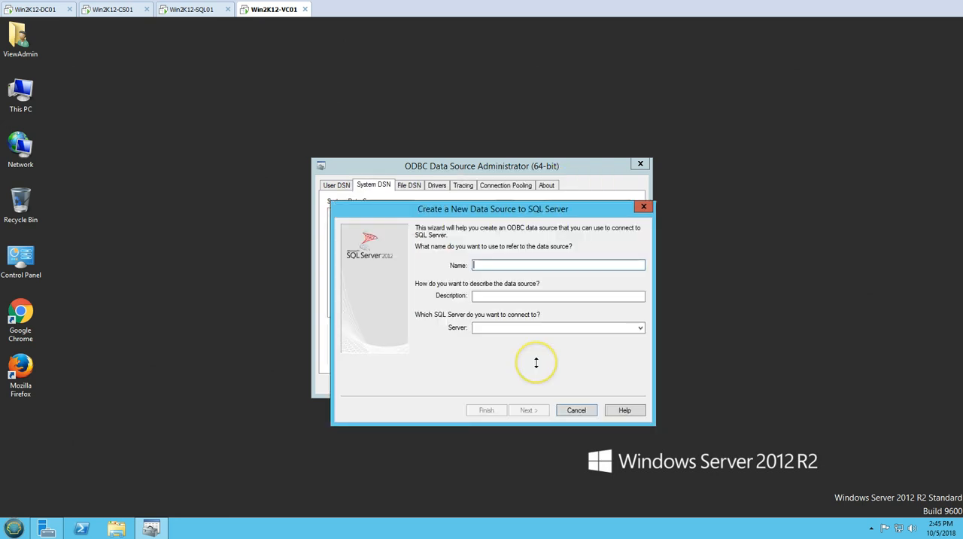
# - Name the new data source ViewComposer and leave its description blank
pyautogui.moveTo(493, 208); pyautogui.dragTo(418, 152)
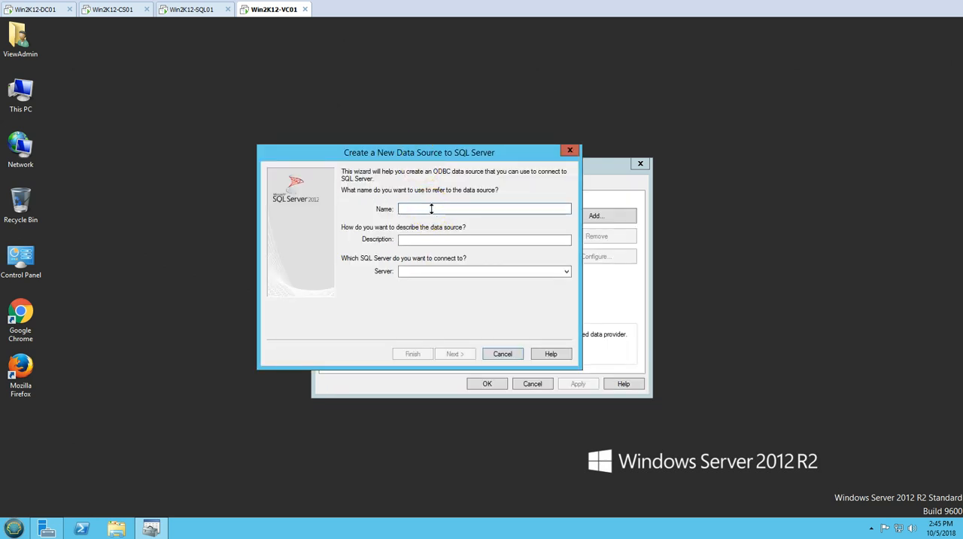
pyautogui.write('ViewComposer')
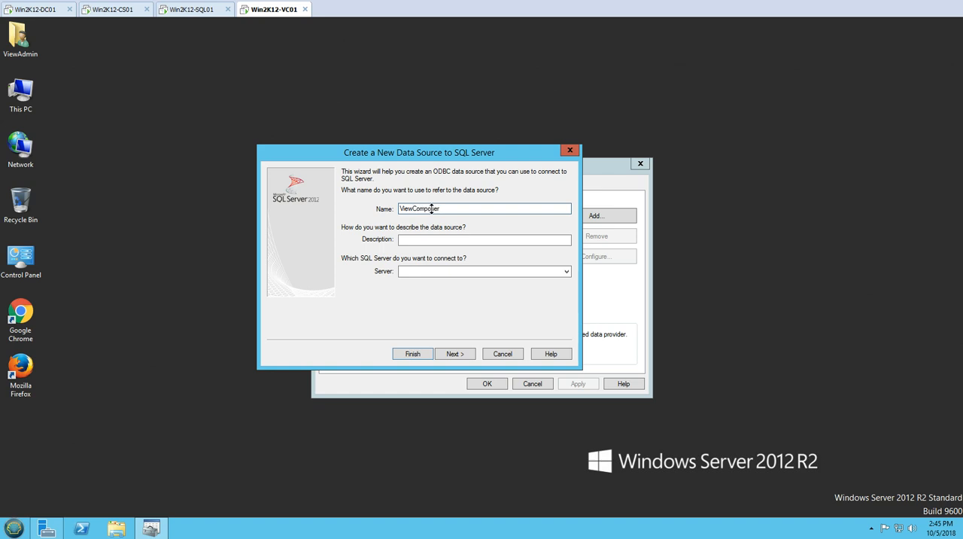
pyautogui.click(440, 239)
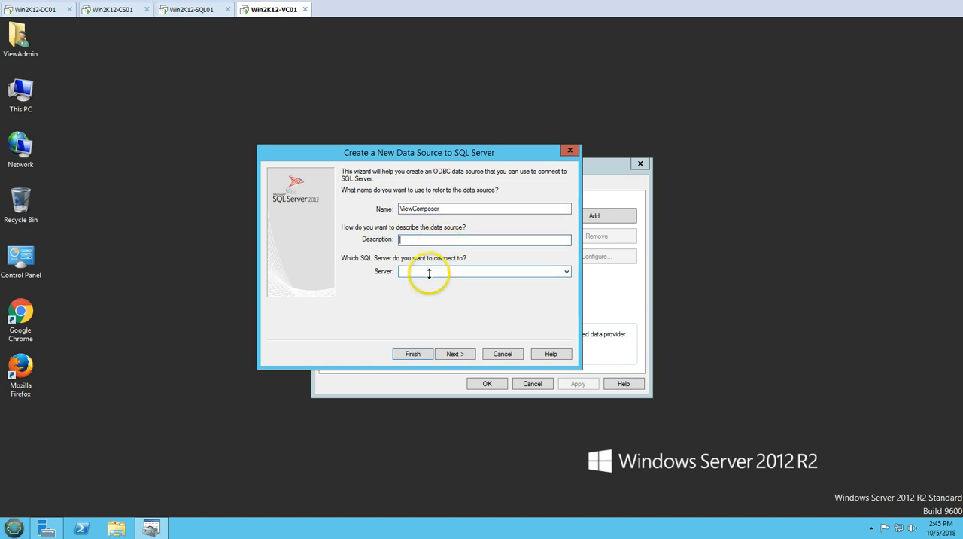
# - Switch to the Win2K12-SQL01 machine and select its full computer name in the System Properties
pyautogui.click(180, 11)
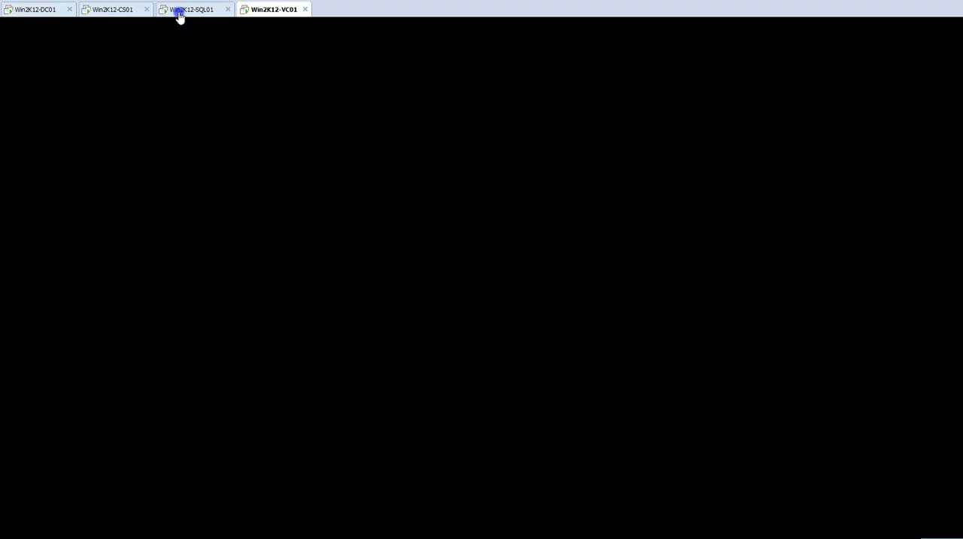
pyautogui.click(47, 528)
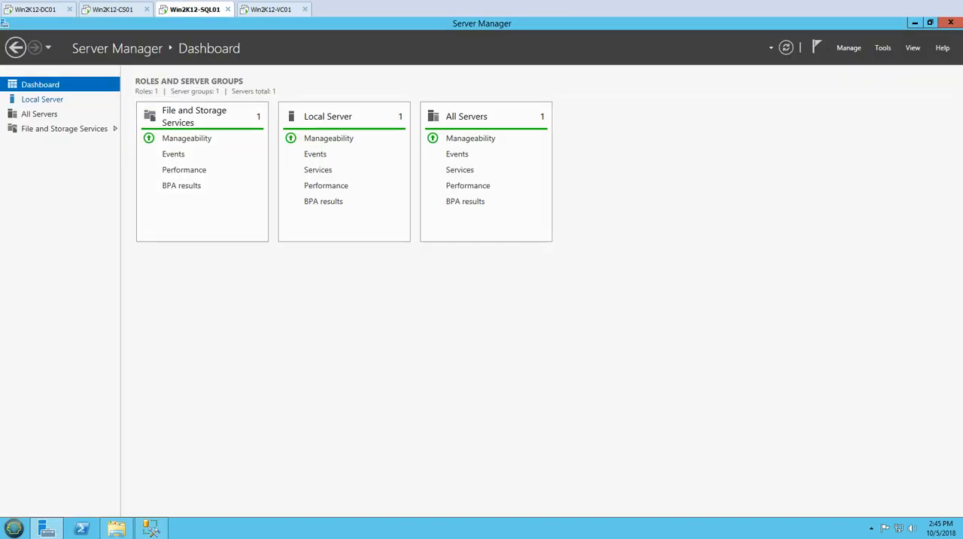
pyautogui.click(42, 99)
pyautogui.click(269, 117)
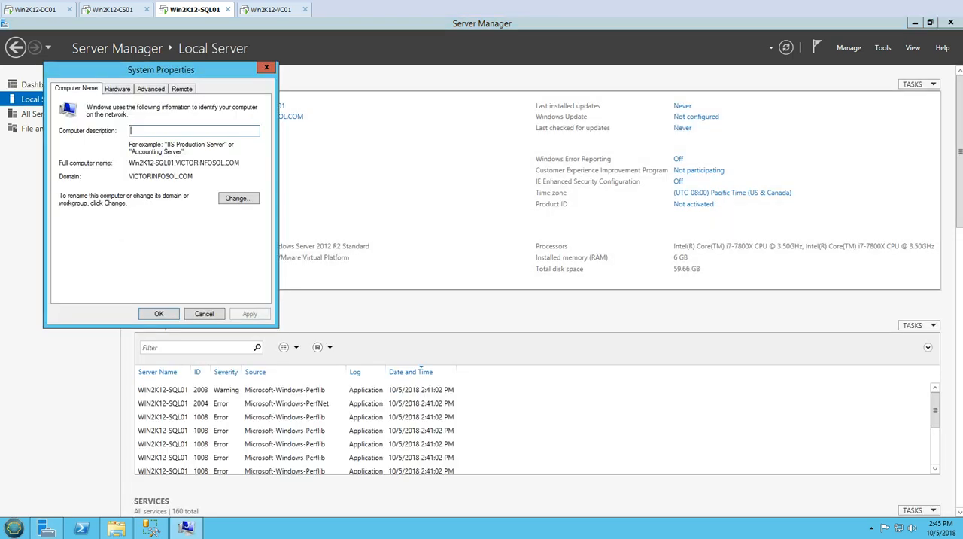
pyautogui.doubleClick(185, 162)
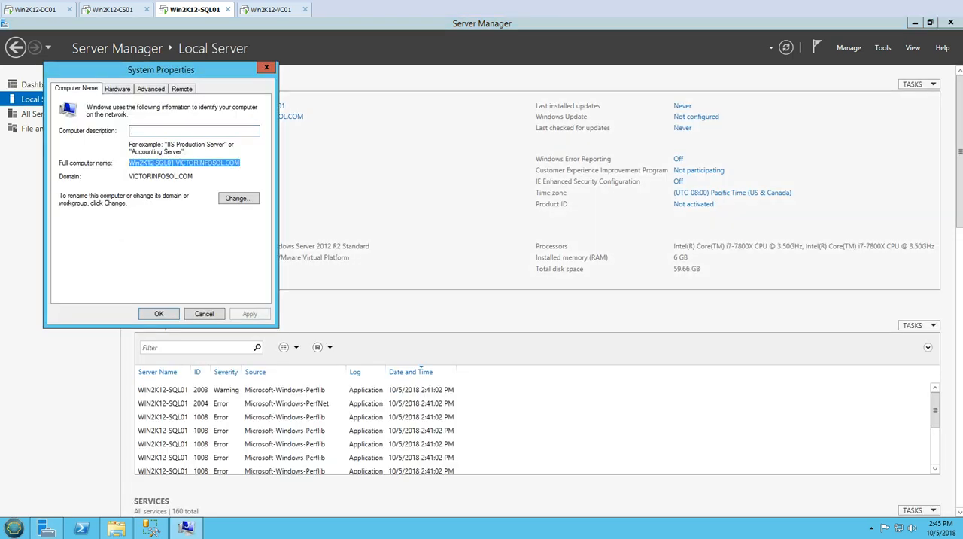
# - On Win2K12-VC01, target server Win2K12-SQL01.VICTORINFOSOL.COM with SQL Server authentication, login ID ViewComposer and the account password
pyautogui.click(267, 11)
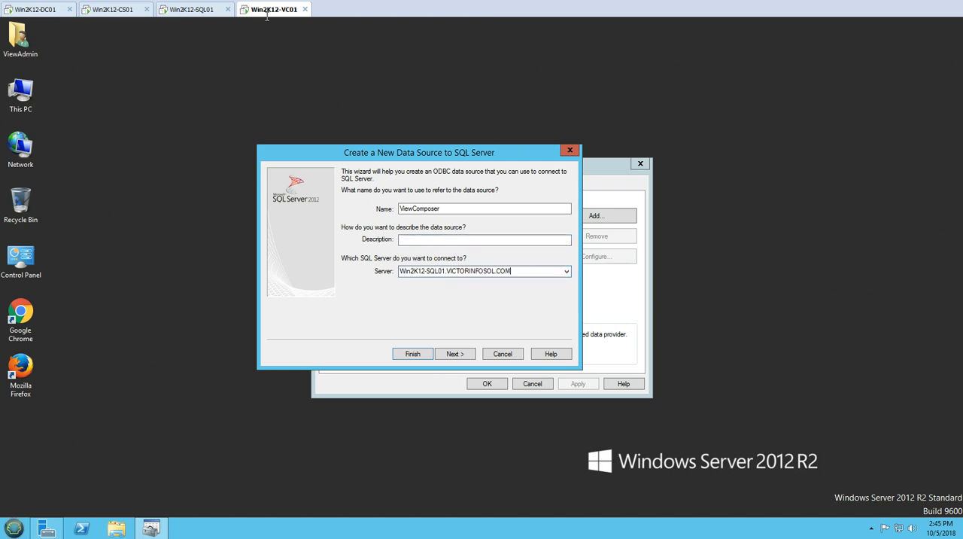
pyautogui.click(460, 354)
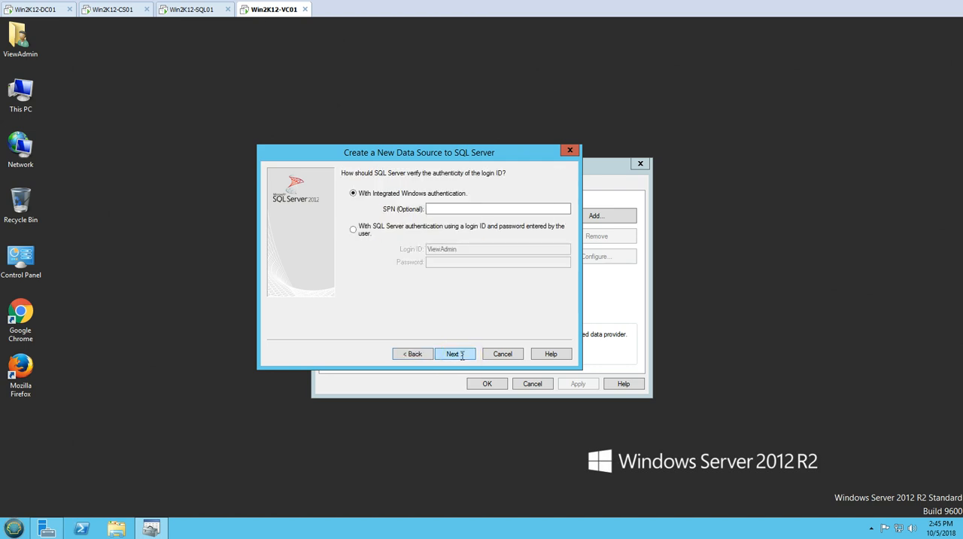
pyautogui.click(374, 227)
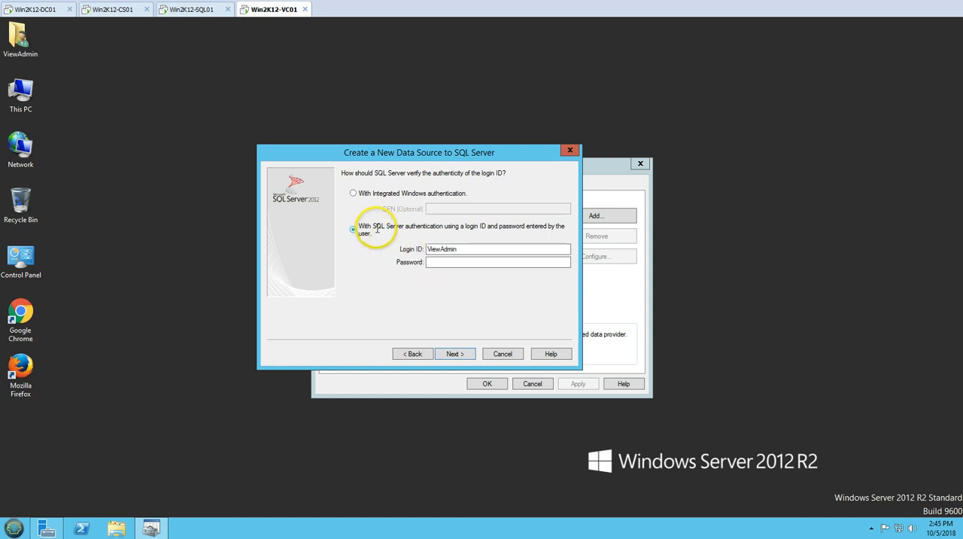
pyautogui.moveTo(465, 251); pyautogui.dragTo(413, 250)
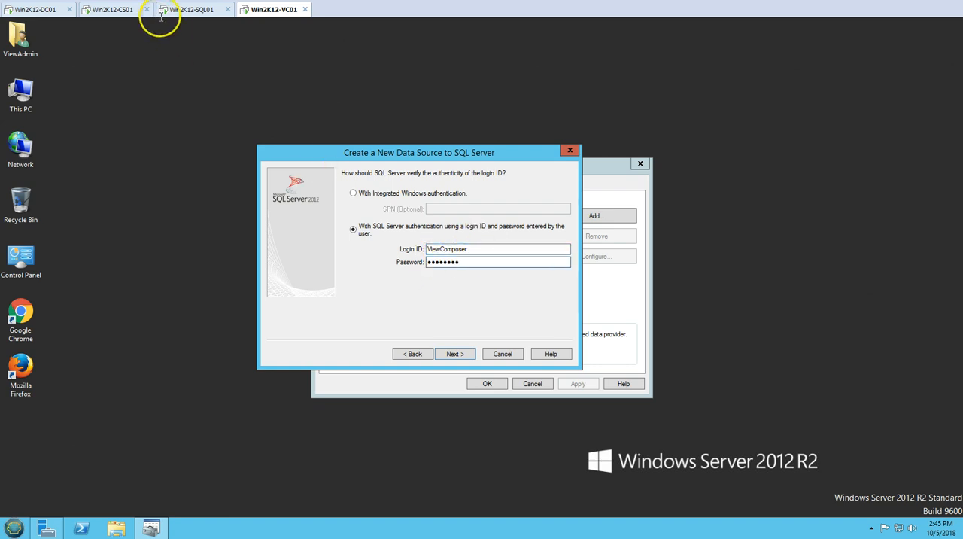
# - Check the ViewComposer login among the security logins in SQL Server Management Studio on Win2K12-SQL01 and return to Win2K12-VC01
pyautogui.click(178, 10)
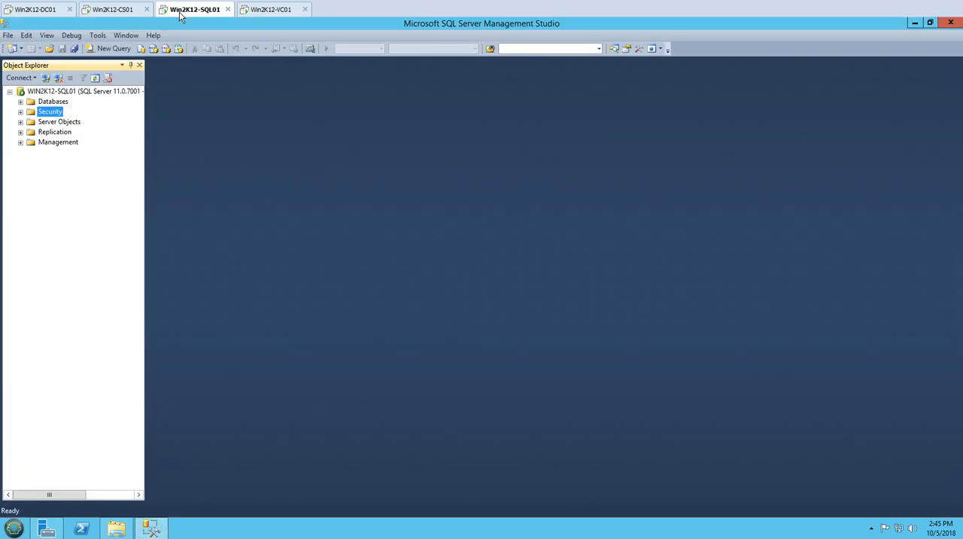
pyautogui.click(20, 112)
pyautogui.click(31, 121)
pyautogui.click(80, 245)
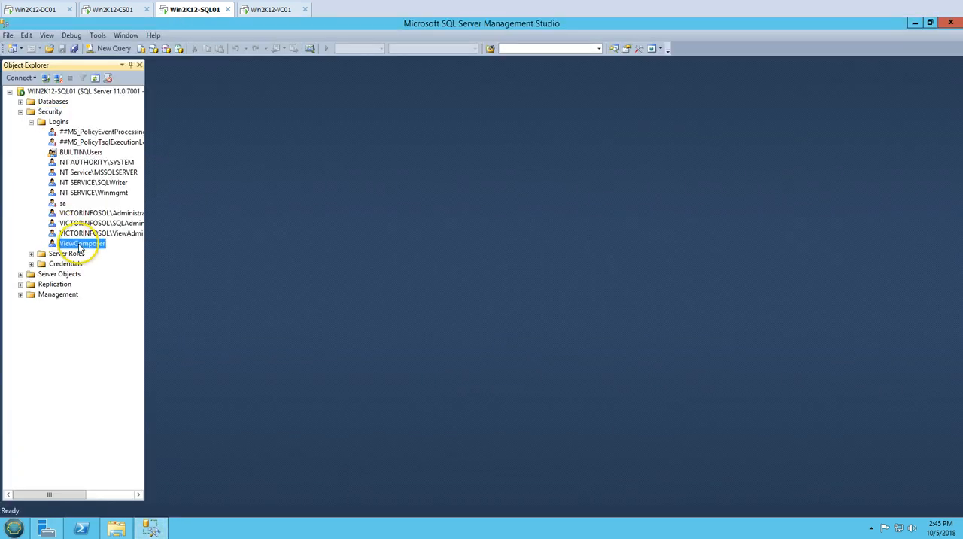
pyautogui.click(275, 11)
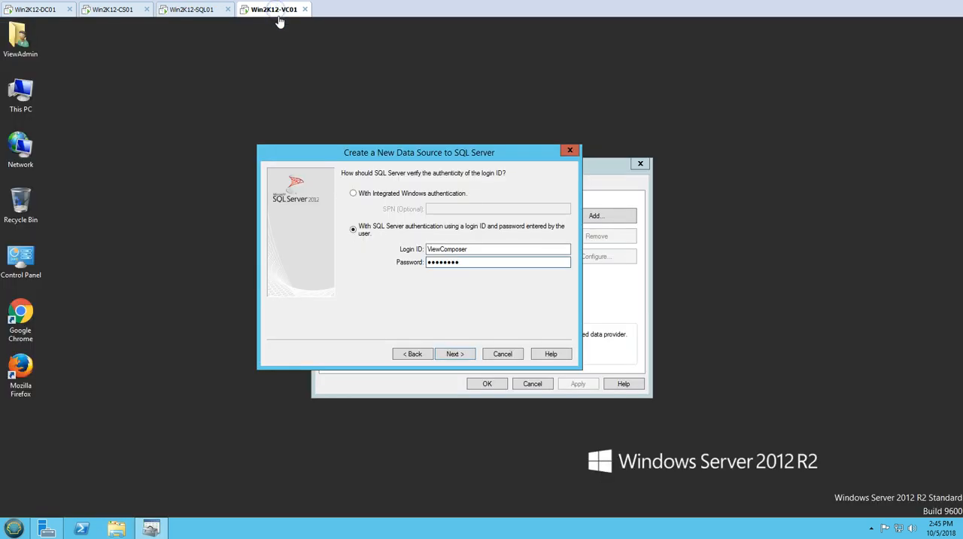
# - Change the data source's default database to ViewComposer and complete the wizard with the remaining options at their defaults
pyautogui.press('Return')
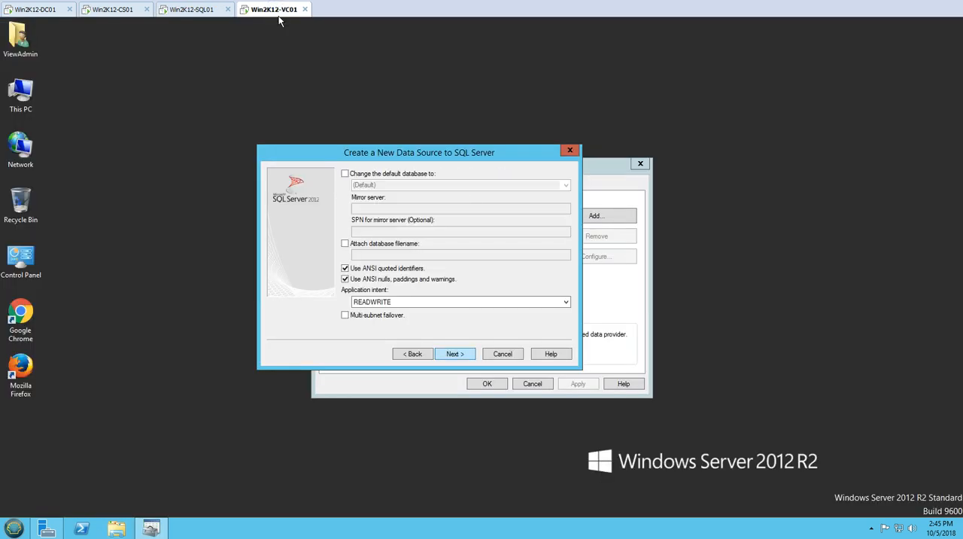
pyautogui.click(345, 173)
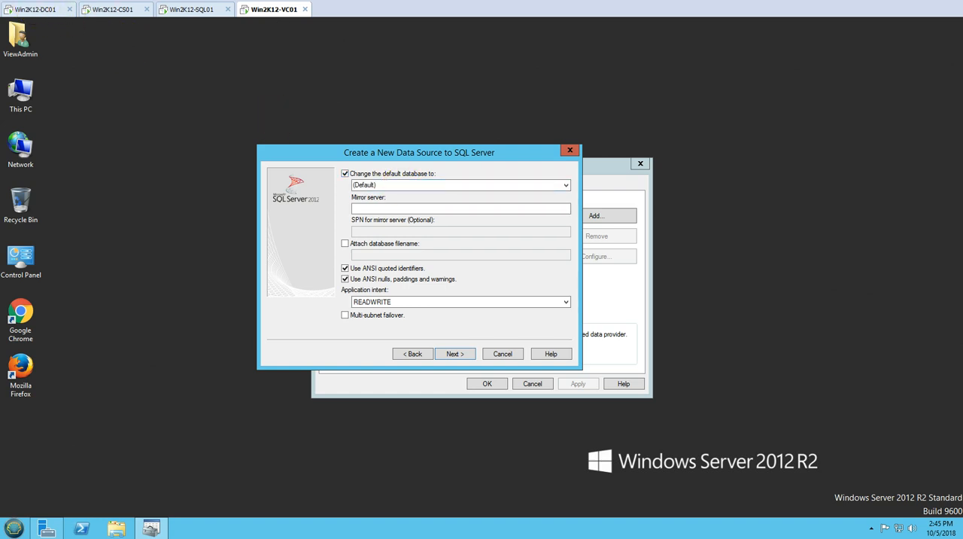
pyautogui.click(410, 185)
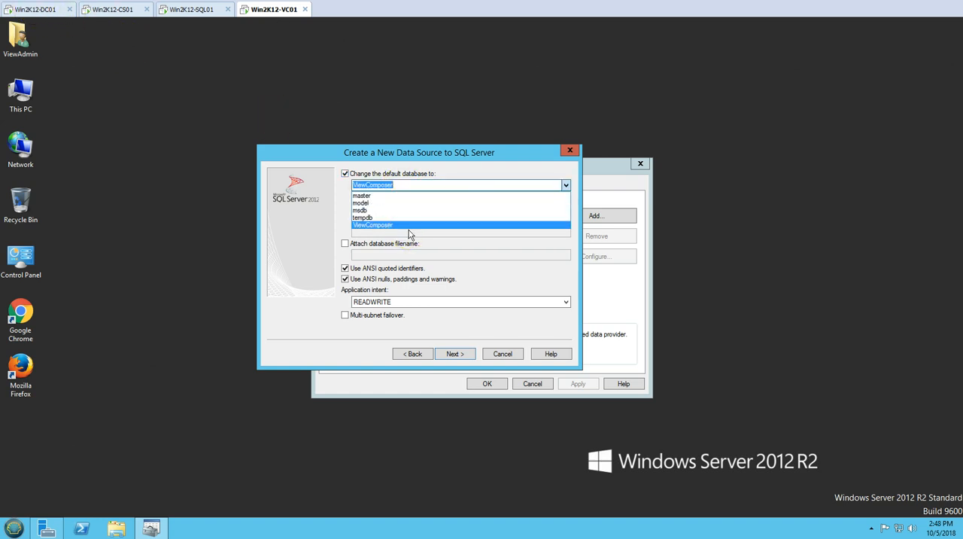
pyautogui.click(409, 231)
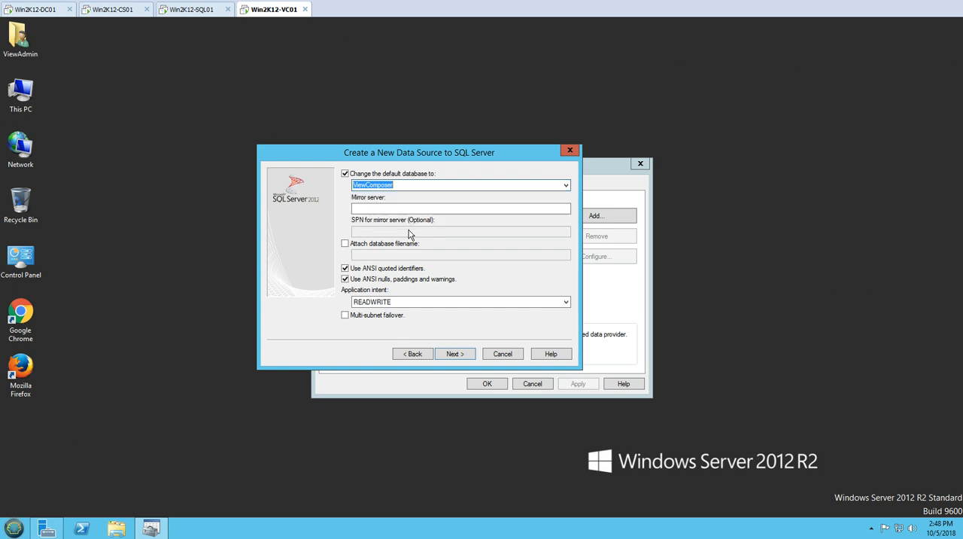
pyautogui.click(464, 358)
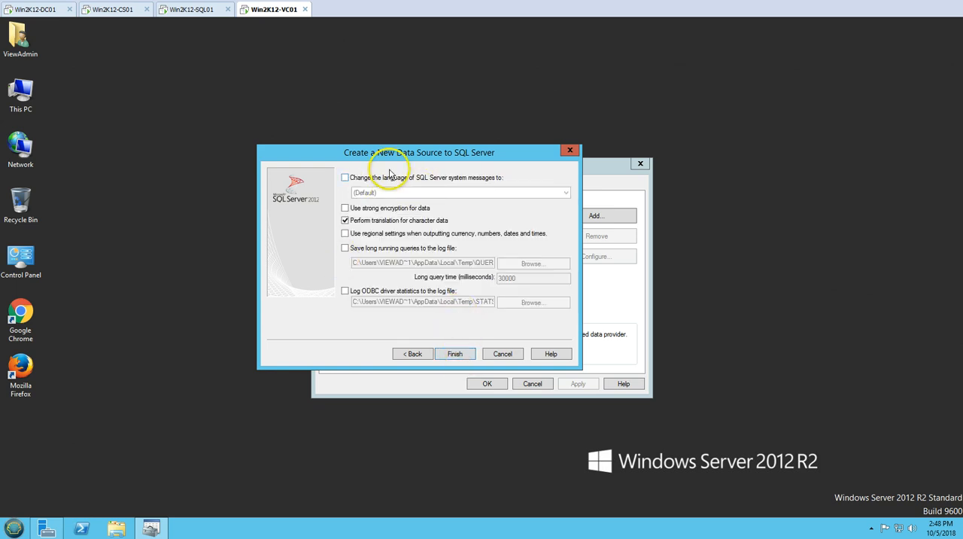
pyautogui.click(455, 353)
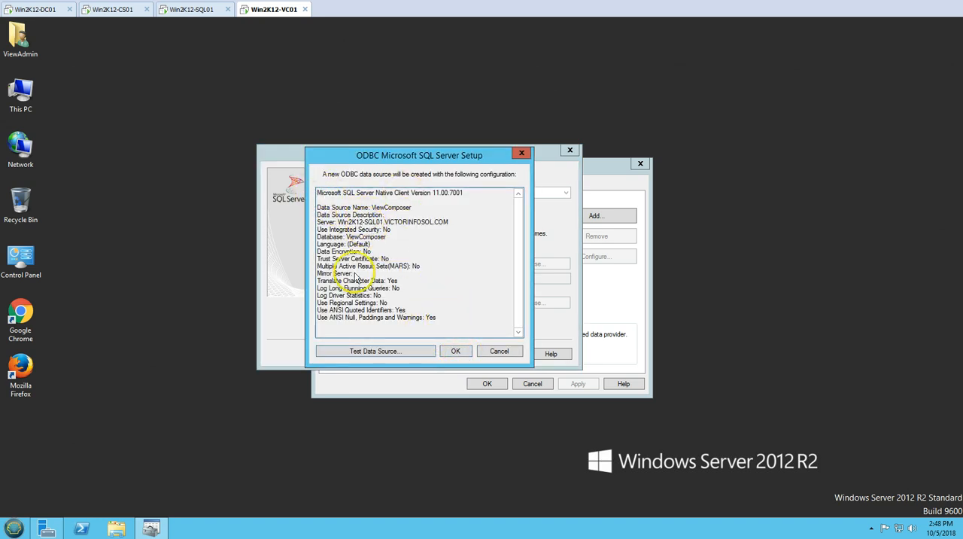
# - Test the ViewComposer data source's connection, save it as a system data source and close the ODBC administrator
pyautogui.click(374, 352)
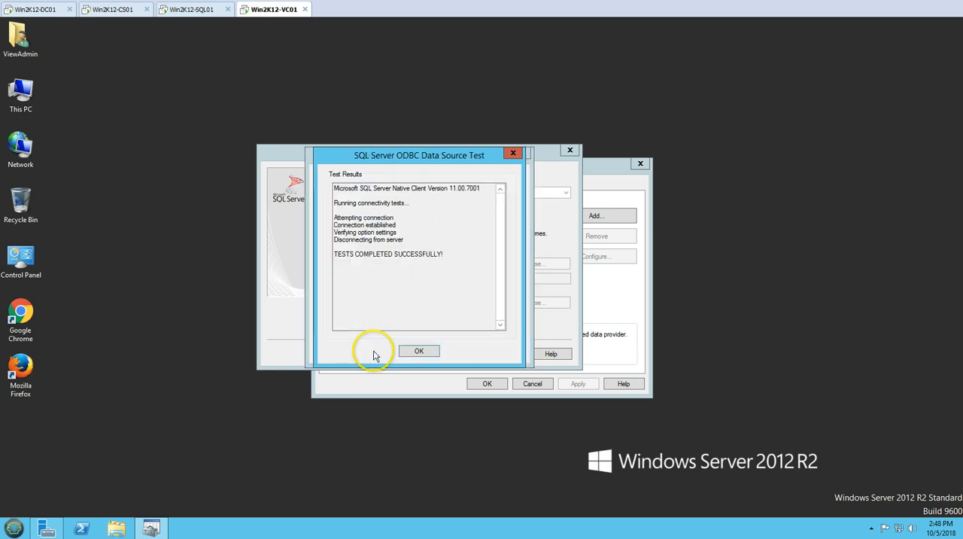
pyautogui.moveTo(337, 254); pyautogui.dragTo(453, 264)
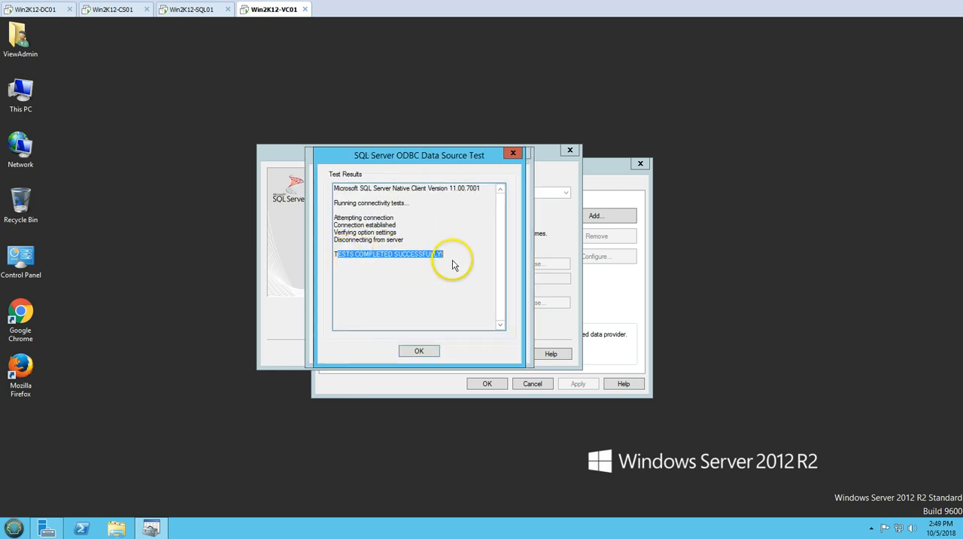
pyautogui.click(453, 263)
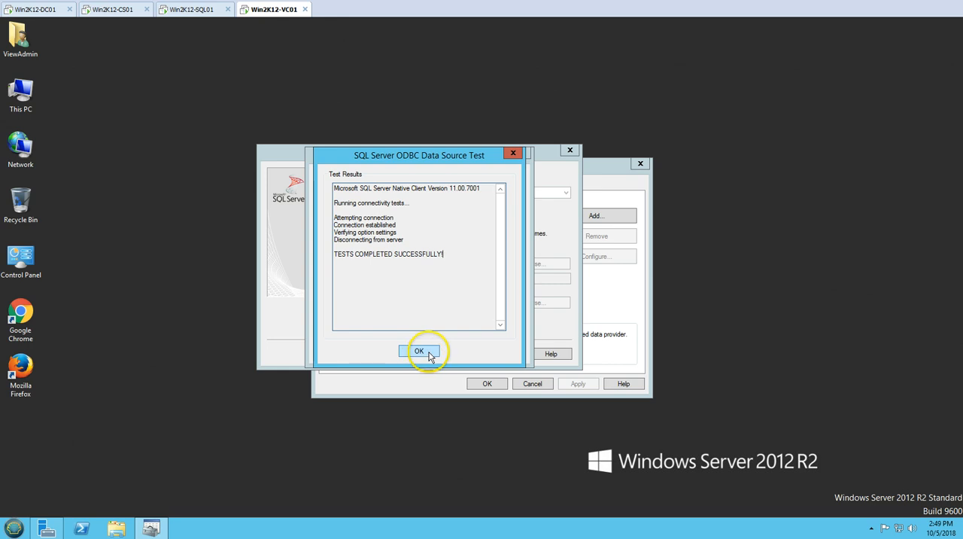
pyautogui.click(418, 351)
pyautogui.click(454, 351)
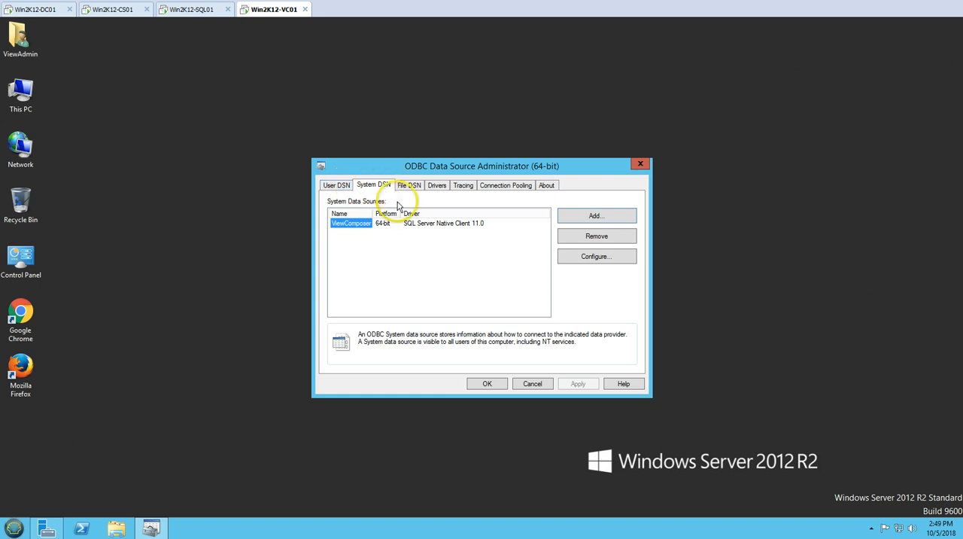
pyautogui.click(495, 387)
pyautogui.rightClick(295, 188)
pyautogui.click(318, 219)
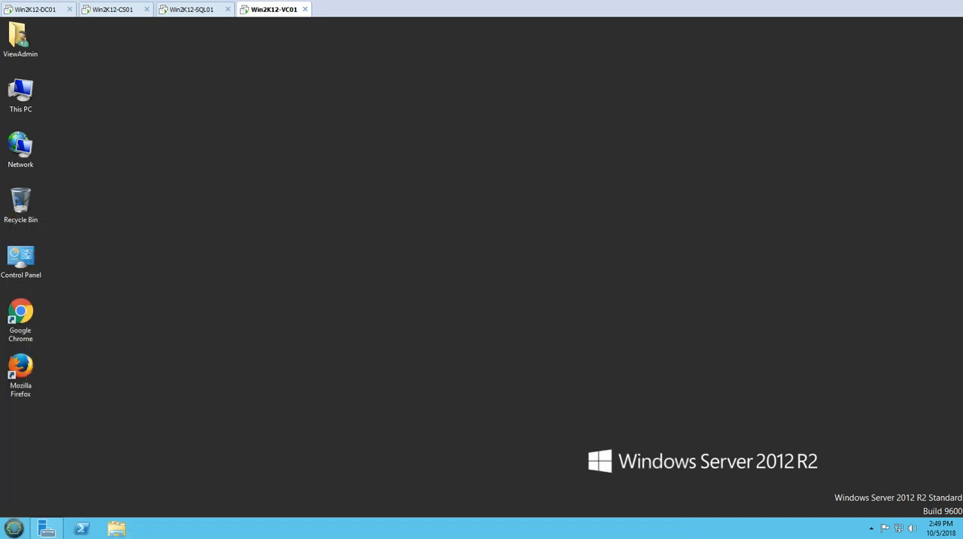
pyautogui.rightClick(212, 233)
pyautogui.click(240, 264)
# - Launch the VMware-viewcomposer-7.6.0-9491669 installer from Downloads, allow it to make changes and close the folder window
pyautogui.click(117, 528)
pyautogui.click(234, 207)
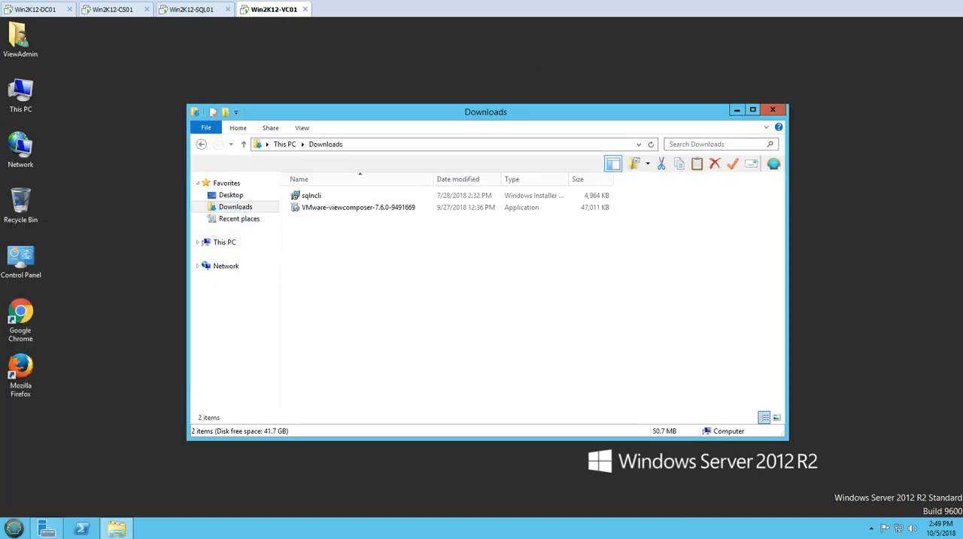
pyautogui.doubleClick(346, 207)
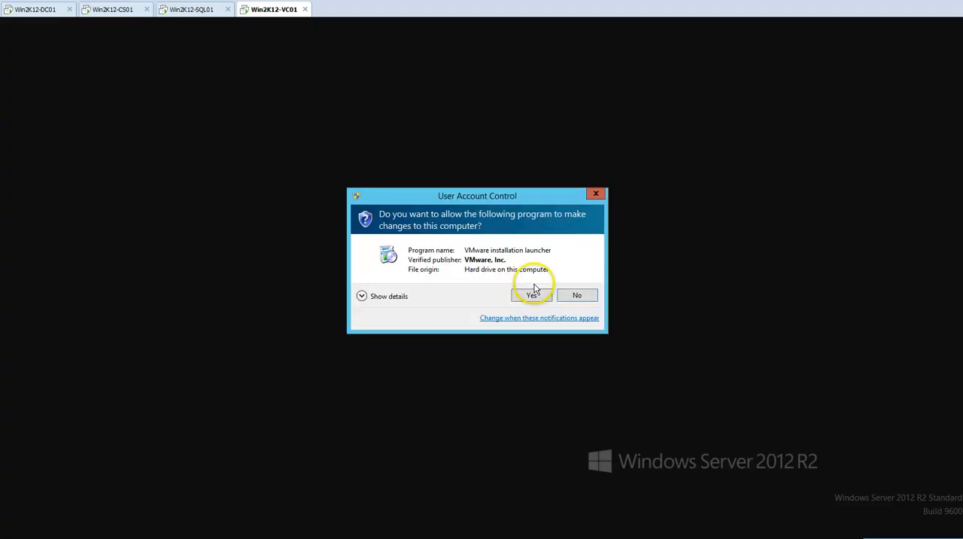
pyautogui.click(533, 292)
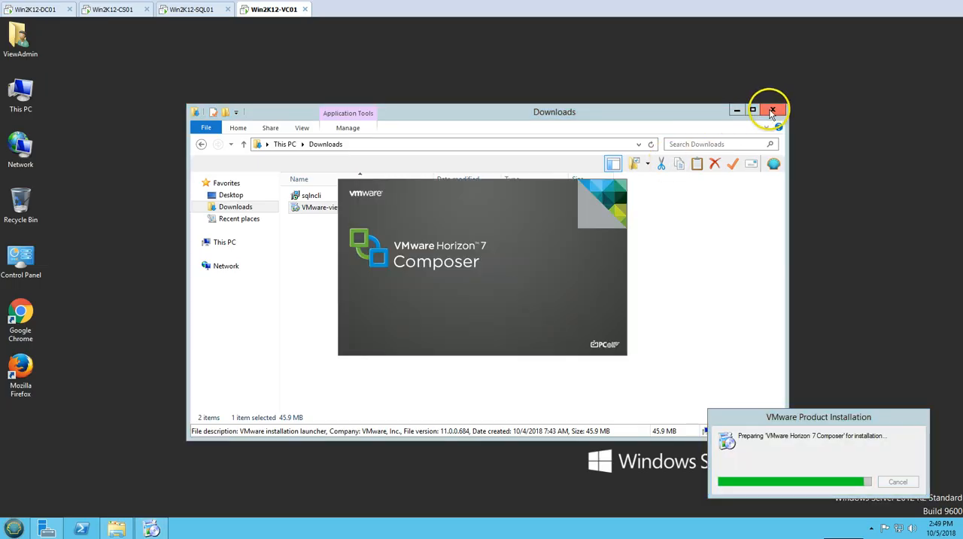
pyautogui.click(771, 112)
pyautogui.rightClick(235, 193)
pyautogui.click(251, 227)
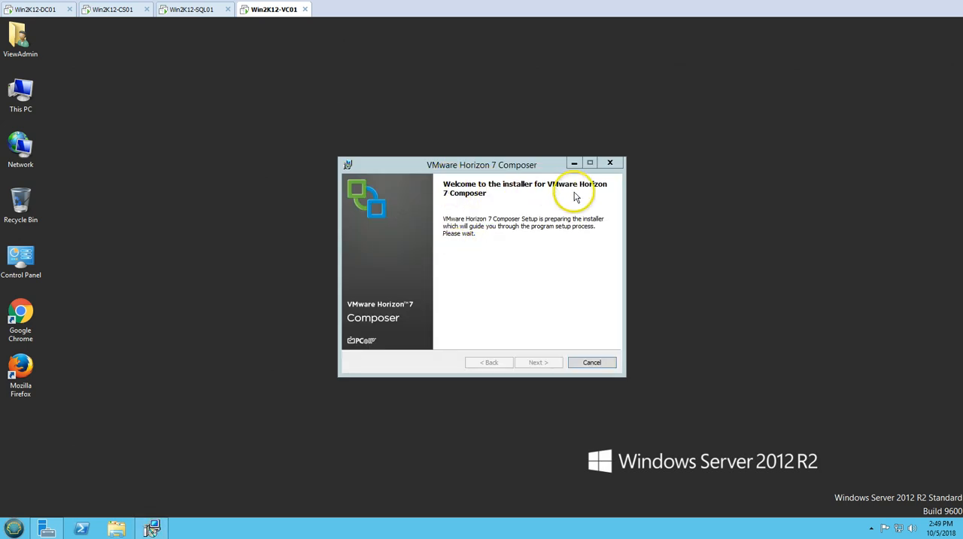
# - Accept the Horizon 7 Composer license agreement and keep the default destination folder
pyautogui.click(498, 278)
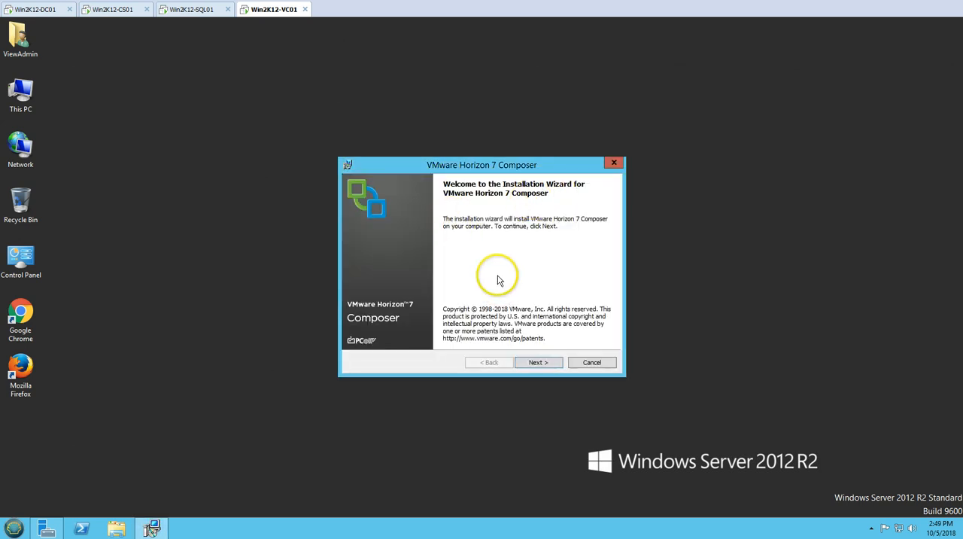
pyautogui.click(538, 362)
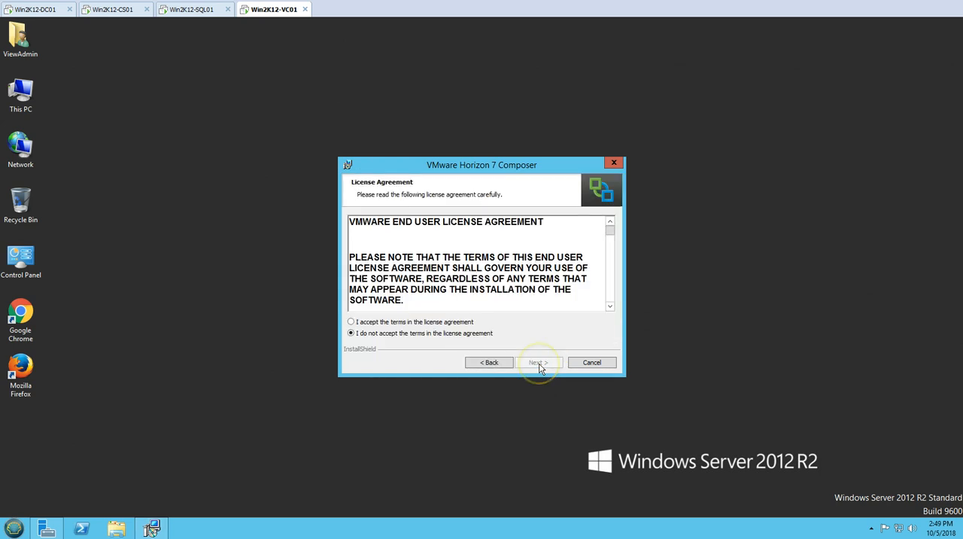
pyautogui.click(441, 323)
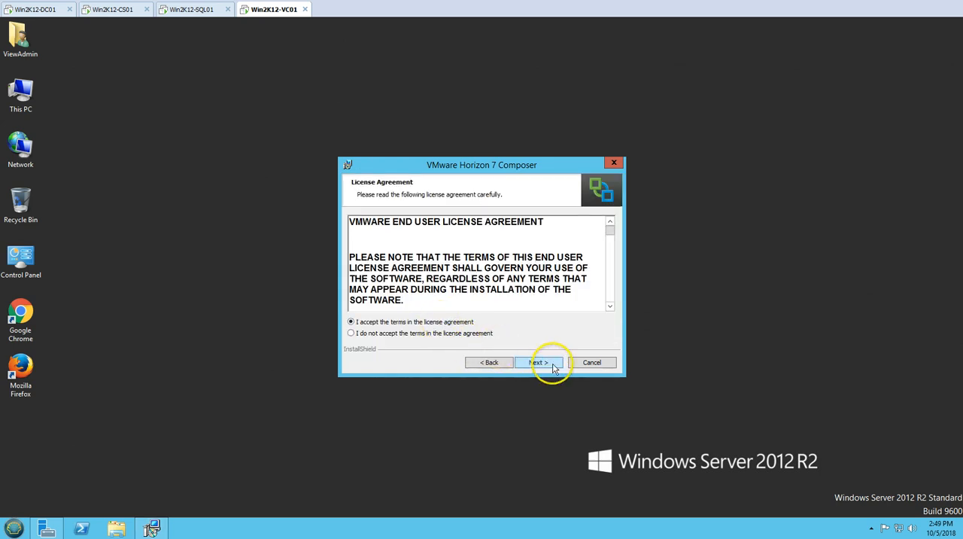
pyautogui.click(553, 364)
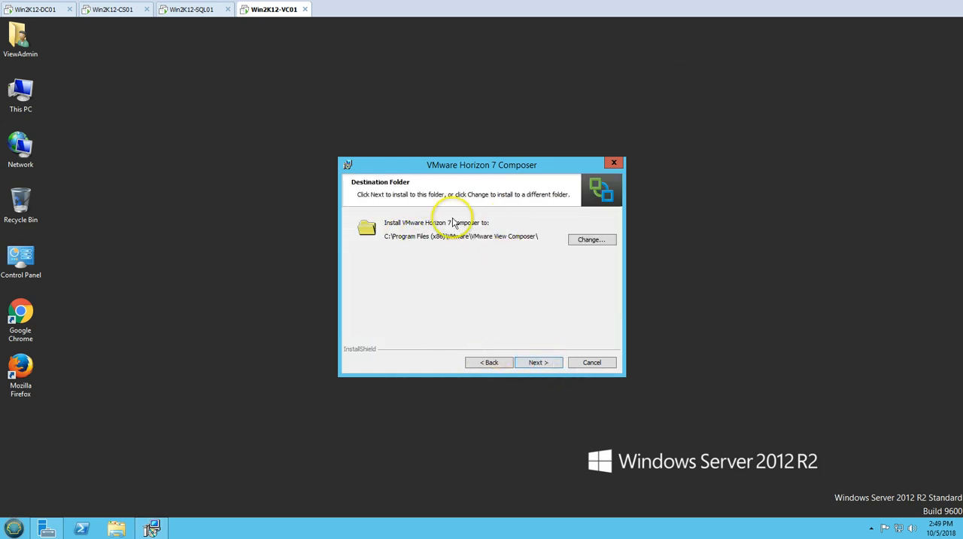
pyautogui.click(541, 367)
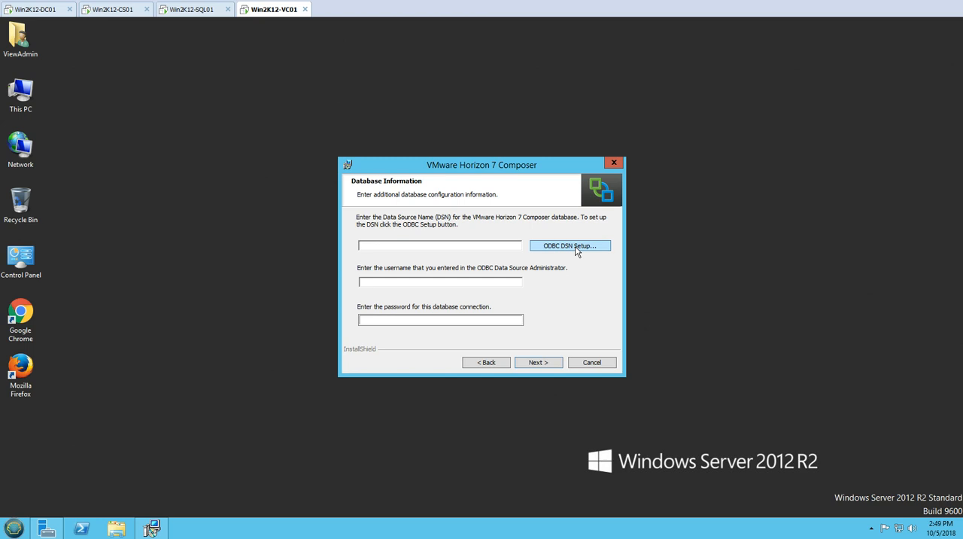
# - Look up the system data source's name in the installer's ODBC DSN setup
pyautogui.click(374, 185)
pyautogui.click(359, 223)
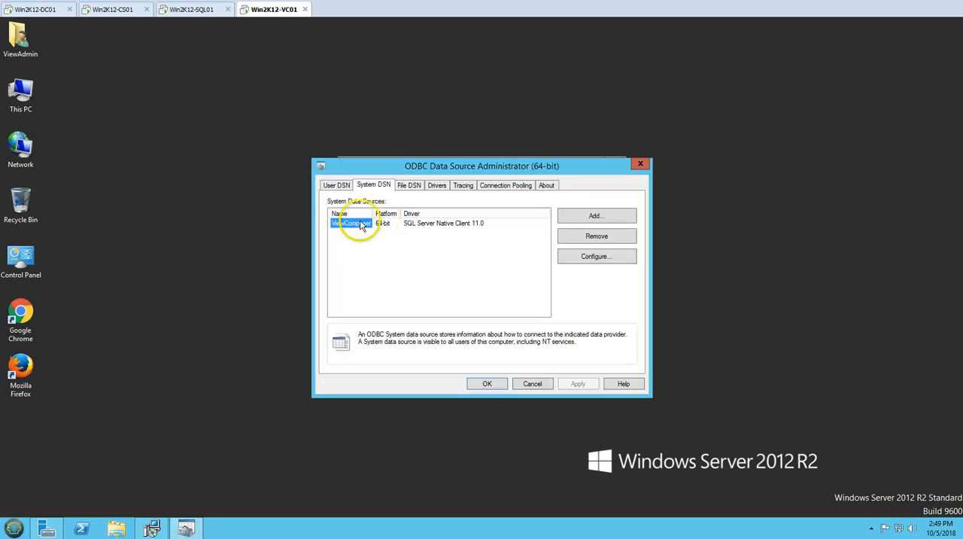
pyautogui.click(487, 383)
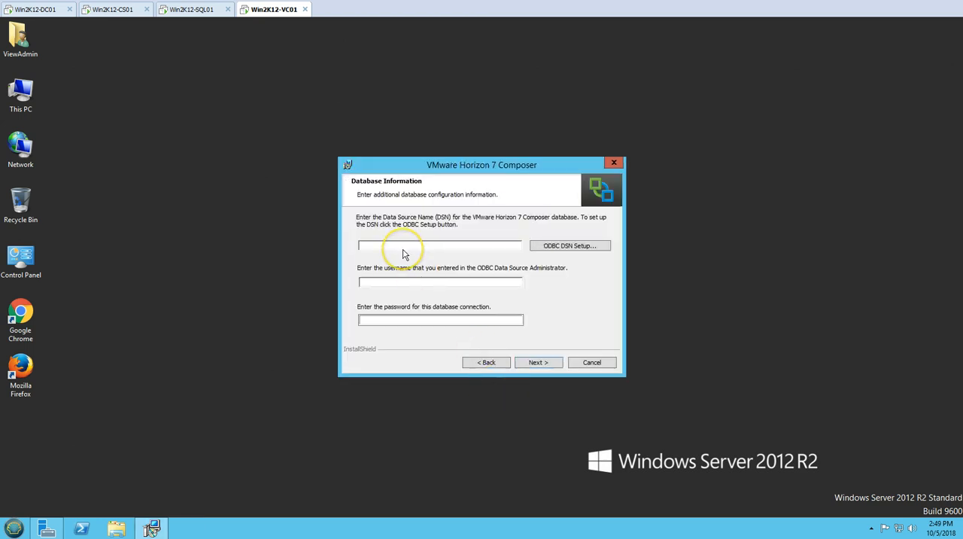
pyautogui.click(563, 246)
pyautogui.click(374, 186)
pyautogui.click(366, 226)
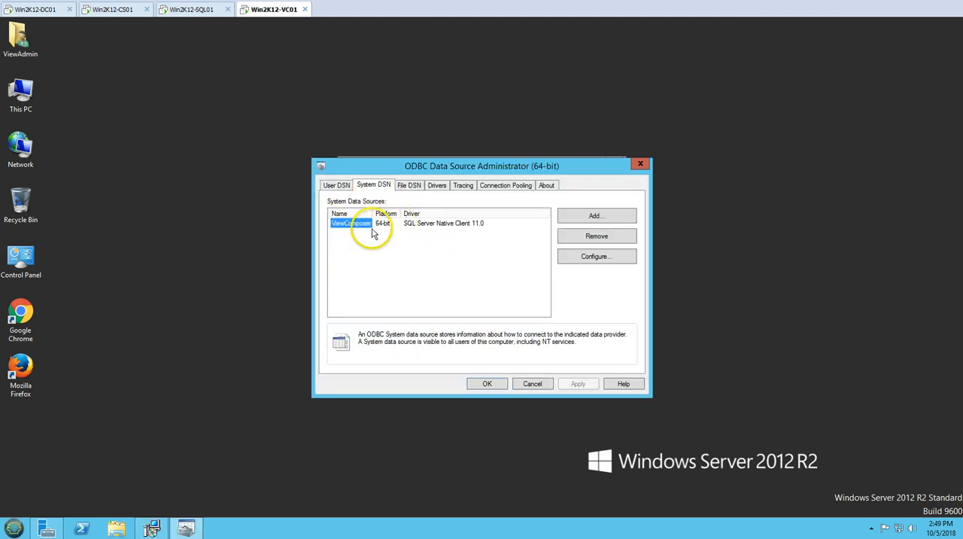
pyautogui.click(487, 383)
# - Submit the database information with data source name ViewComposer, username ViewComposer and the database password, checking the login name on Win2K12-SQL01
pyautogui.click(395, 249)
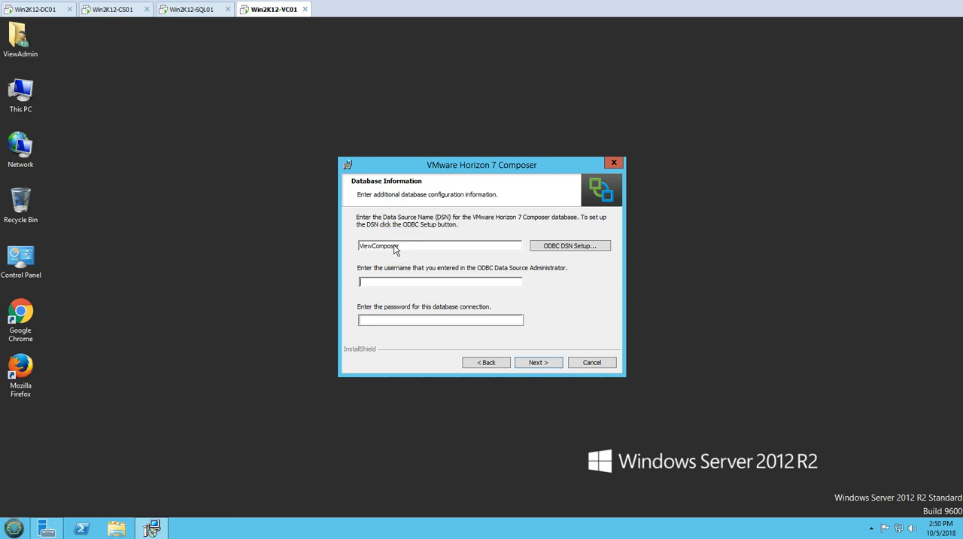
pyautogui.click(392, 283)
pyautogui.click(198, 12)
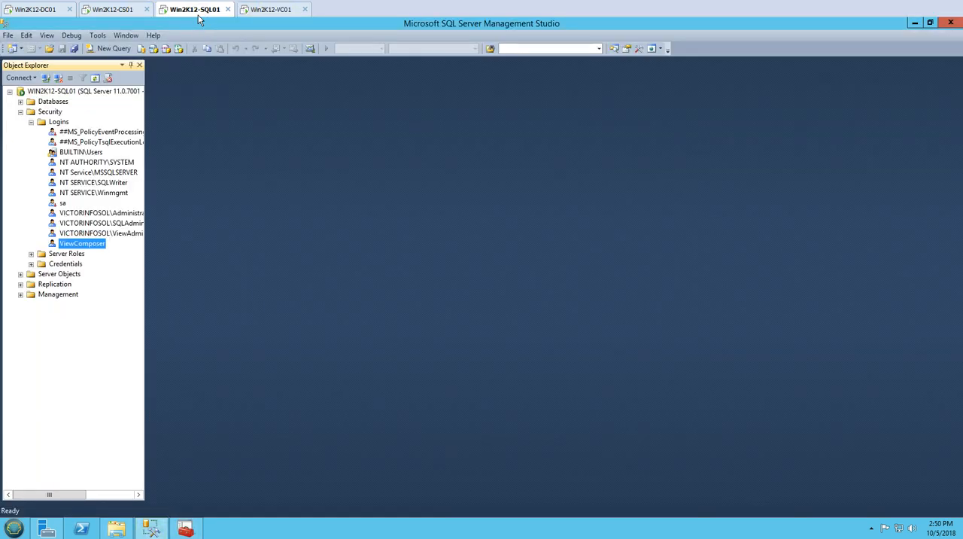
pyautogui.click(281, 10)
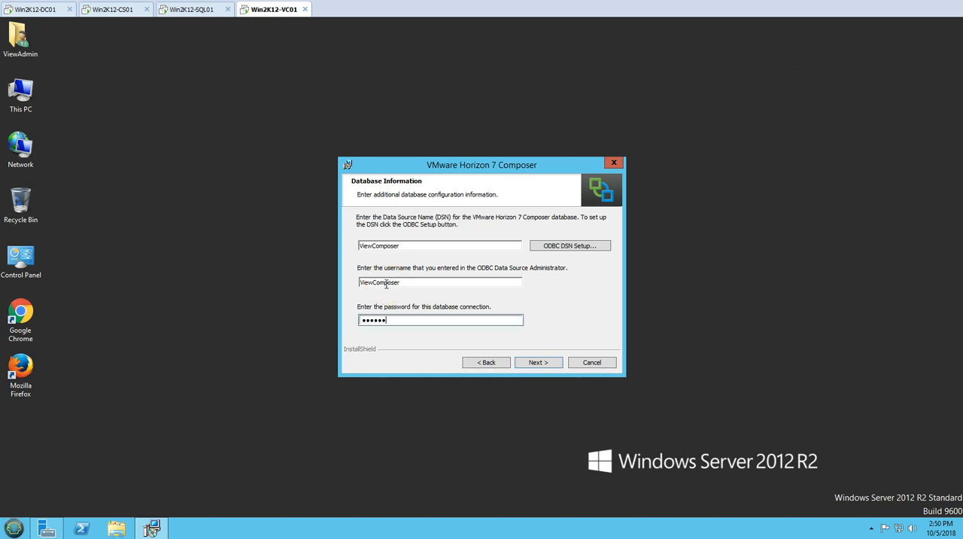
pyautogui.click(537, 362)
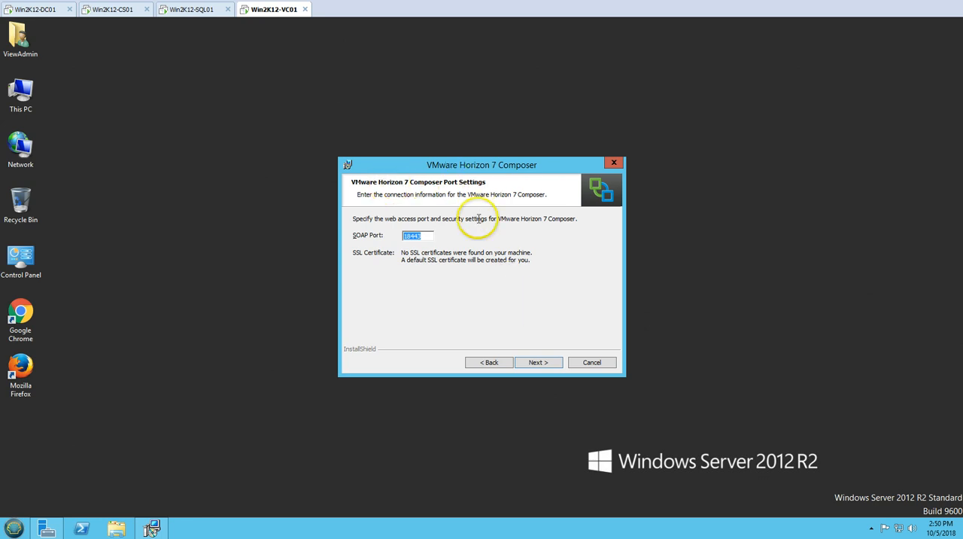
# - Install Horizon 7 Composer with the default SOAP port 18443 and restart the system to apply the changes
pyautogui.click(542, 363)
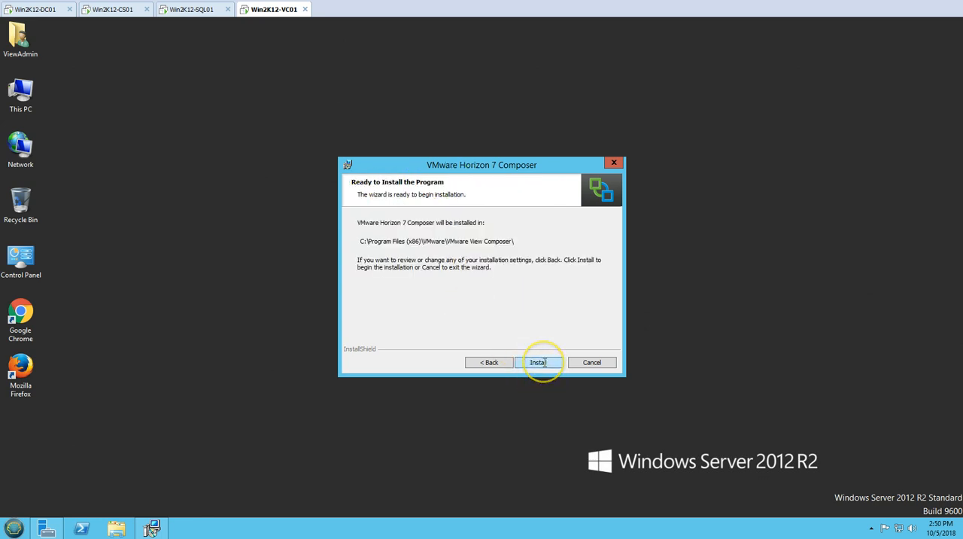
pyautogui.click(543, 363)
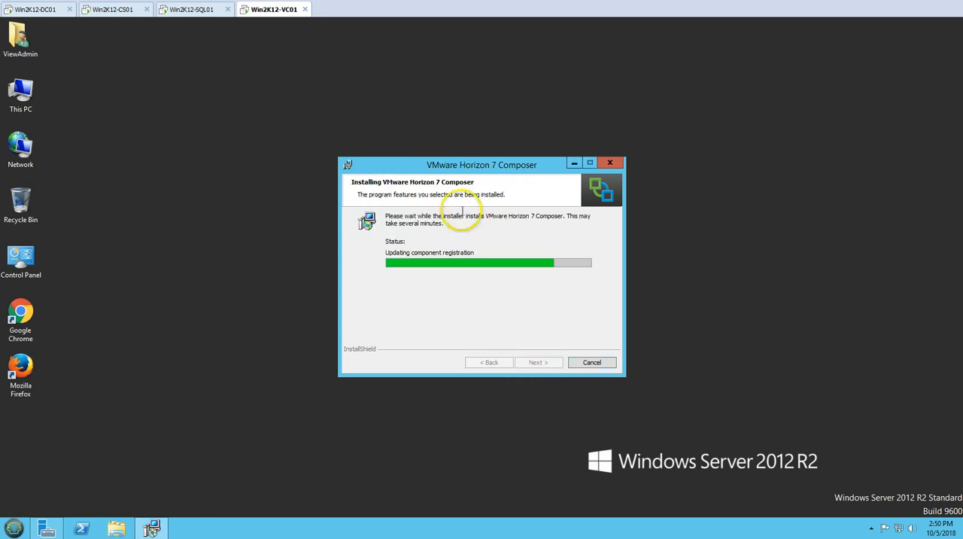
pyautogui.rightClick(181, 242)
pyautogui.click(211, 273)
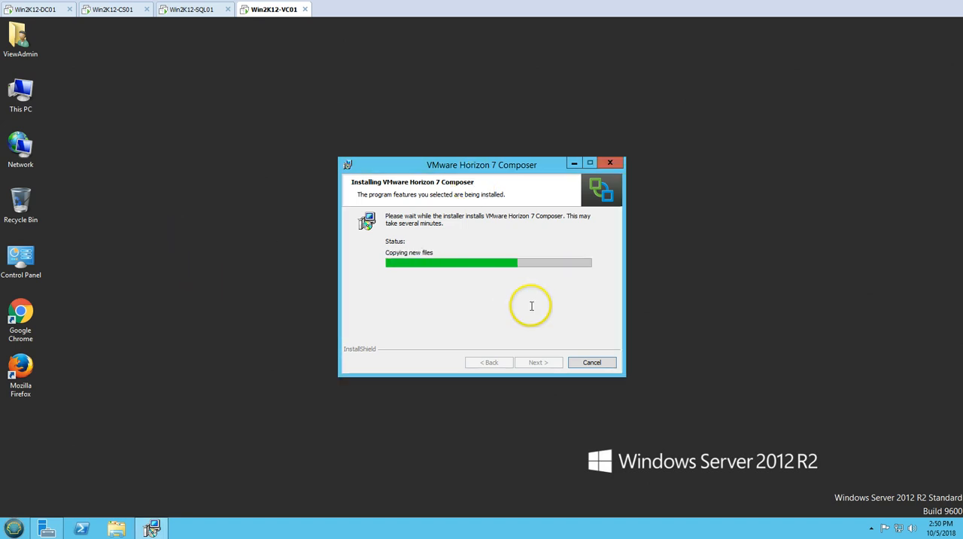
pyautogui.rightClick(247, 219)
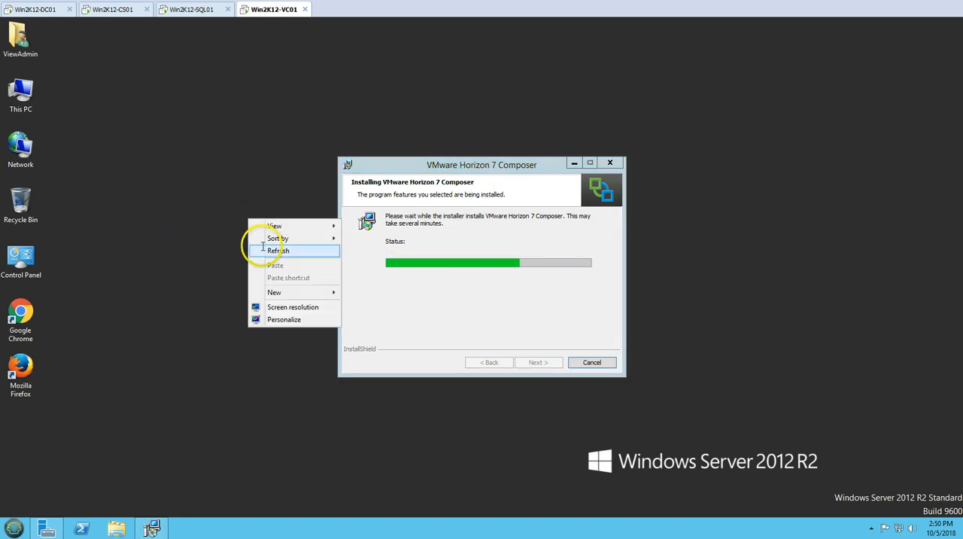
pyautogui.click(264, 249)
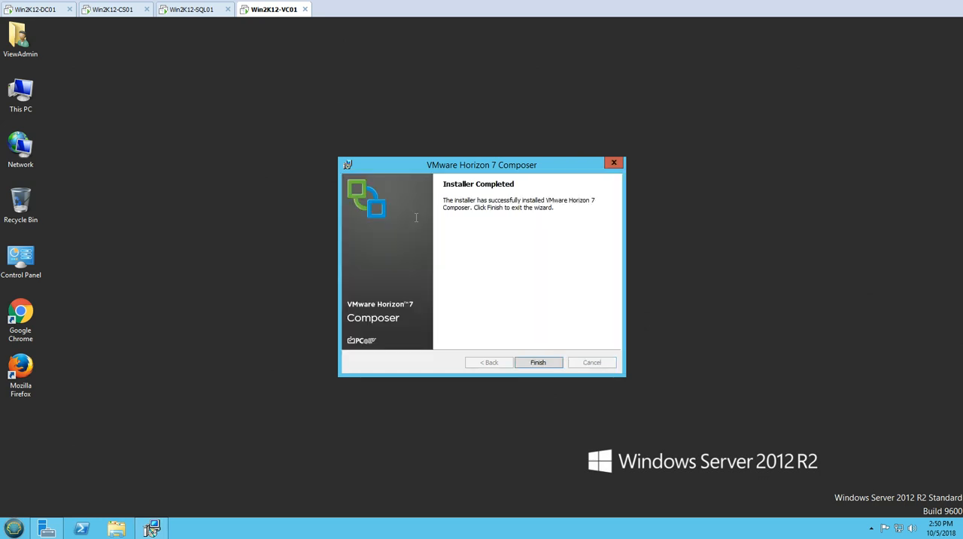
pyautogui.click(538, 362)
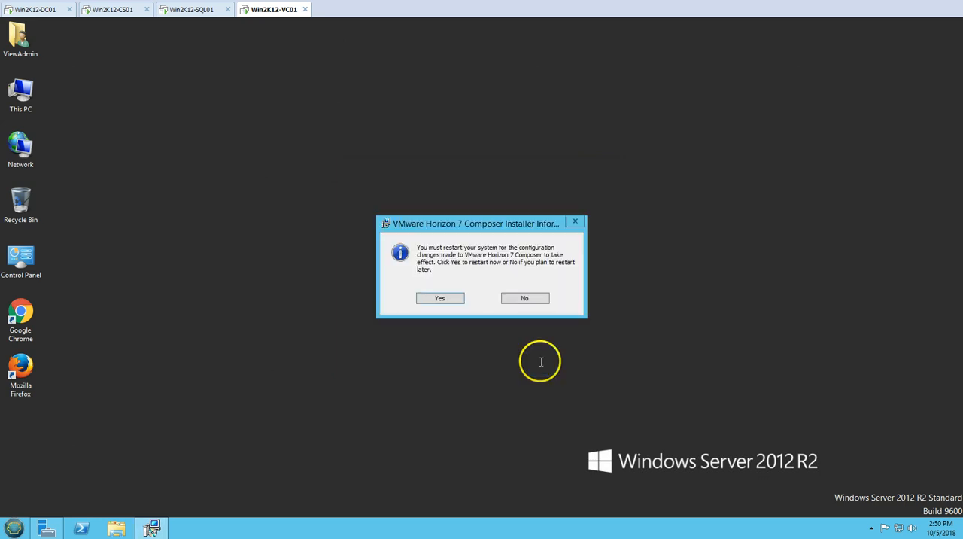
pyautogui.click(442, 298)
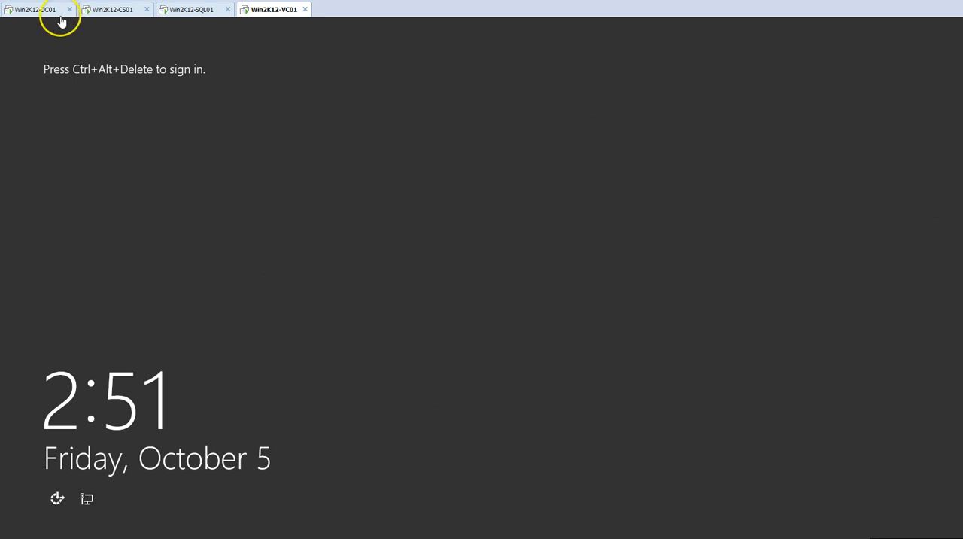
# - Sign back in to Win2K12-VC01 as ViewAdmin with the account password
pyautogui.rightClick(260, 15)
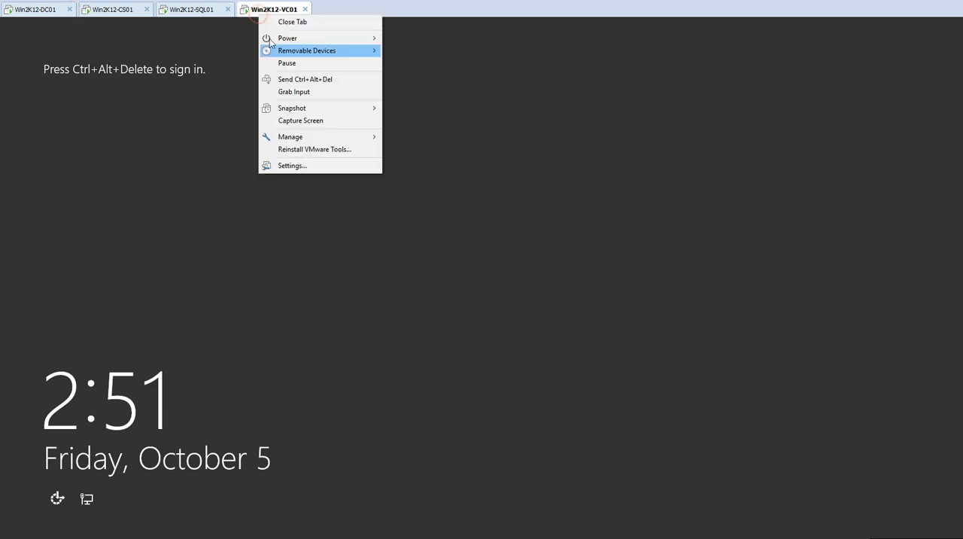
pyautogui.click(306, 81)
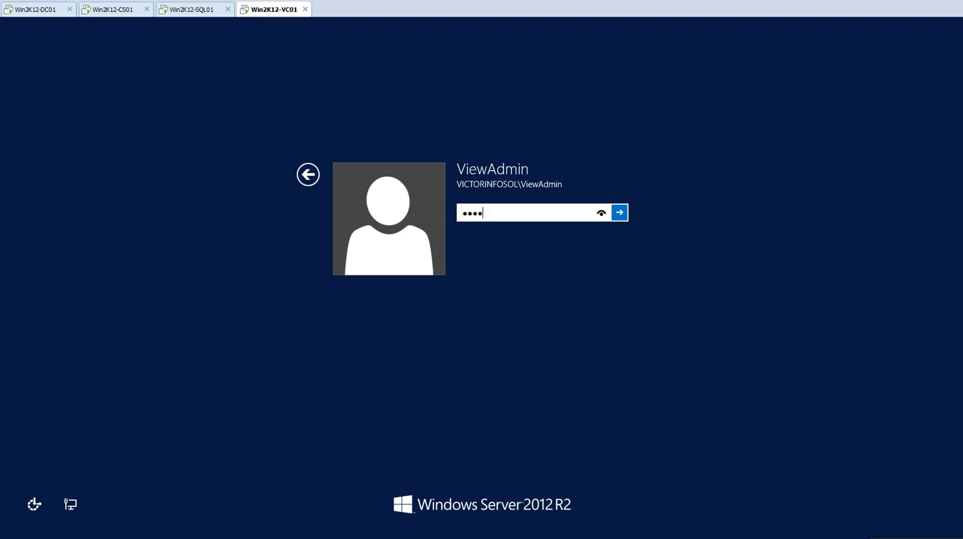
pyautogui.press('Return')
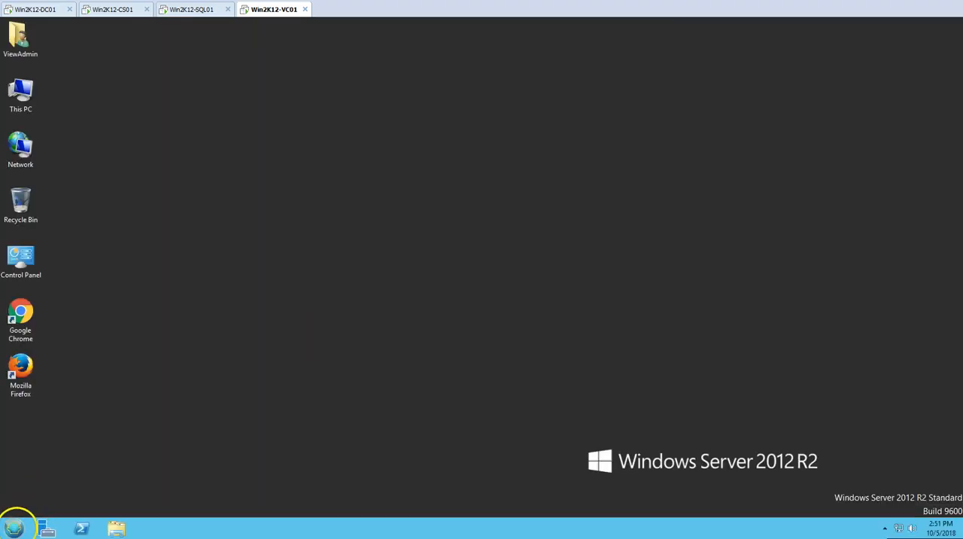
pyautogui.click(15, 527)
pyautogui.write('se')
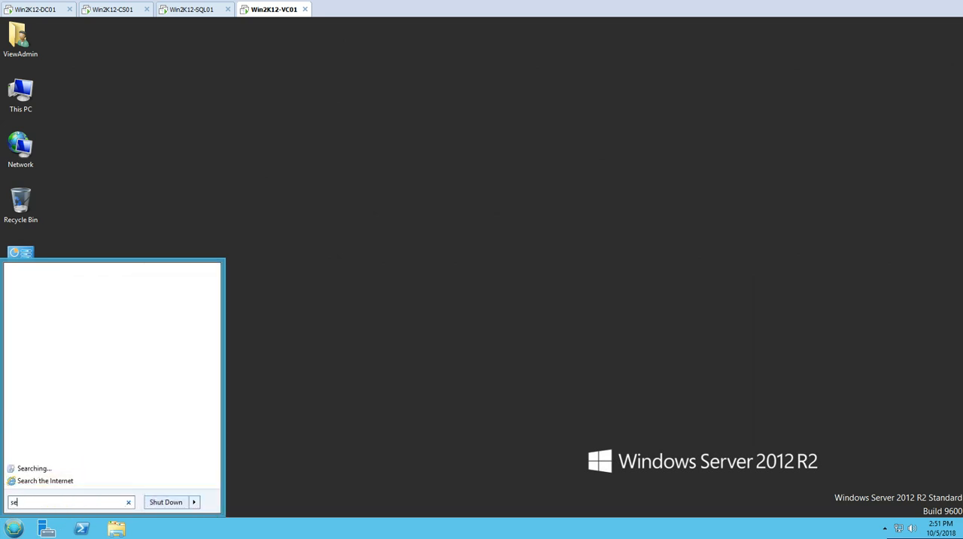
pyautogui.write('rver')
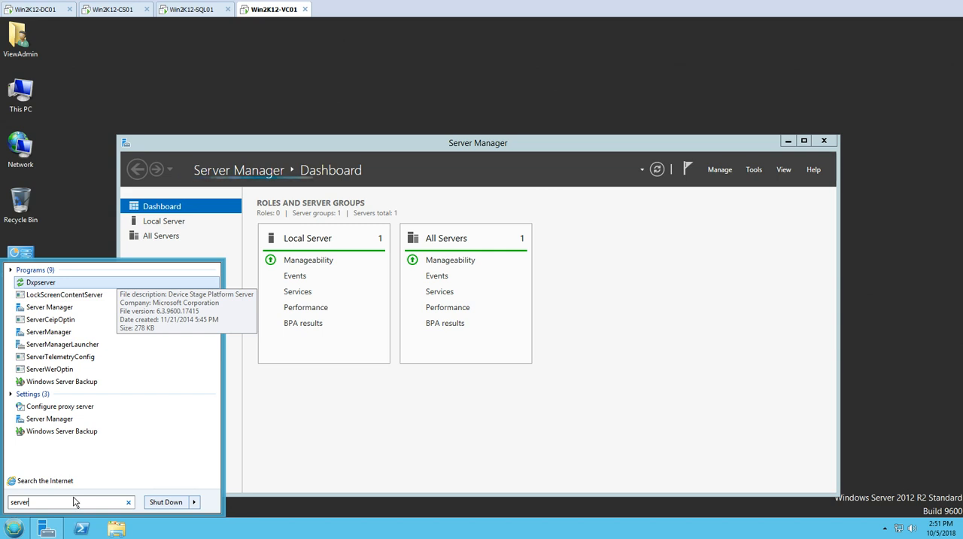
pyautogui.press('BackSpace')
pyautogui.press('BackSpace')
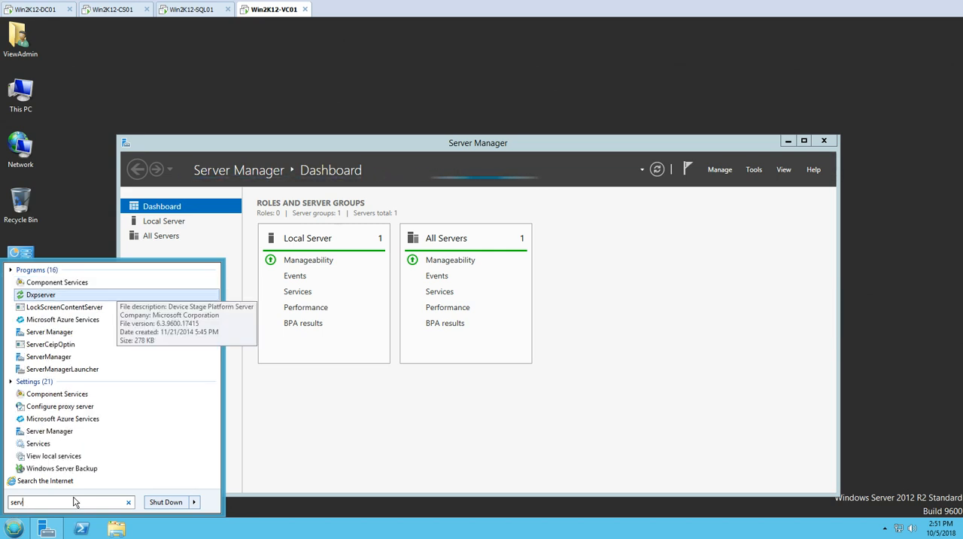
pyautogui.press('Escape')
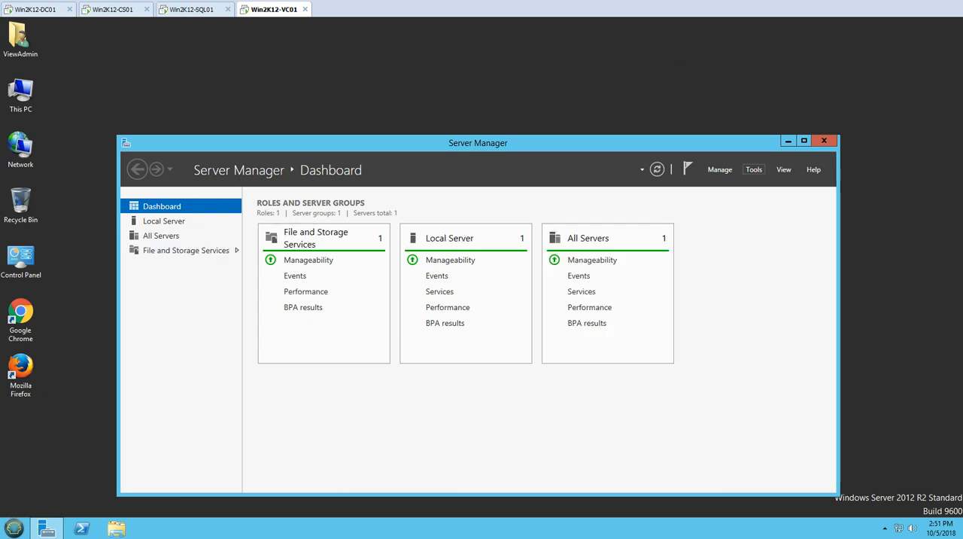
# - Open the Services console from Server Manager and minimize Server Manager
pyautogui.click(754, 169)
pyautogui.click(778, 345)
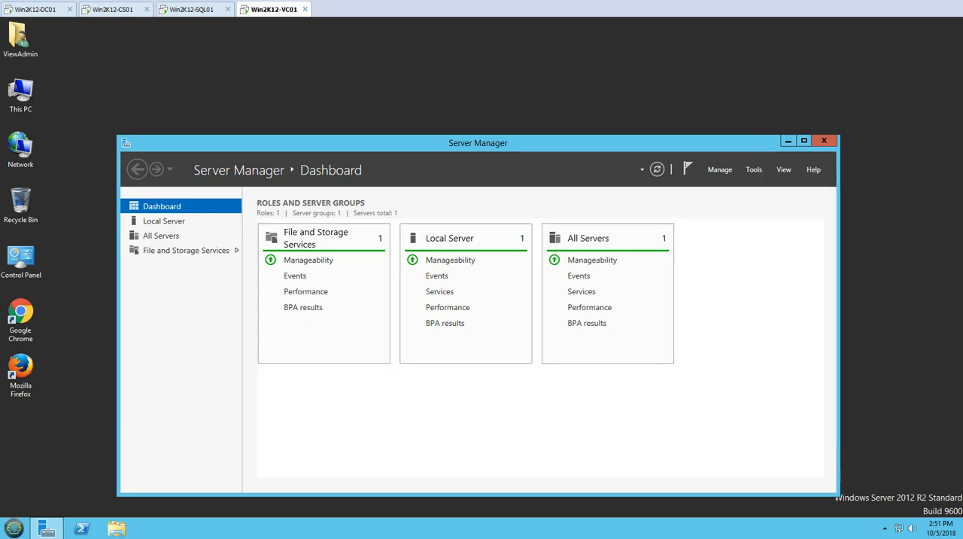
pyautogui.click(803, 141)
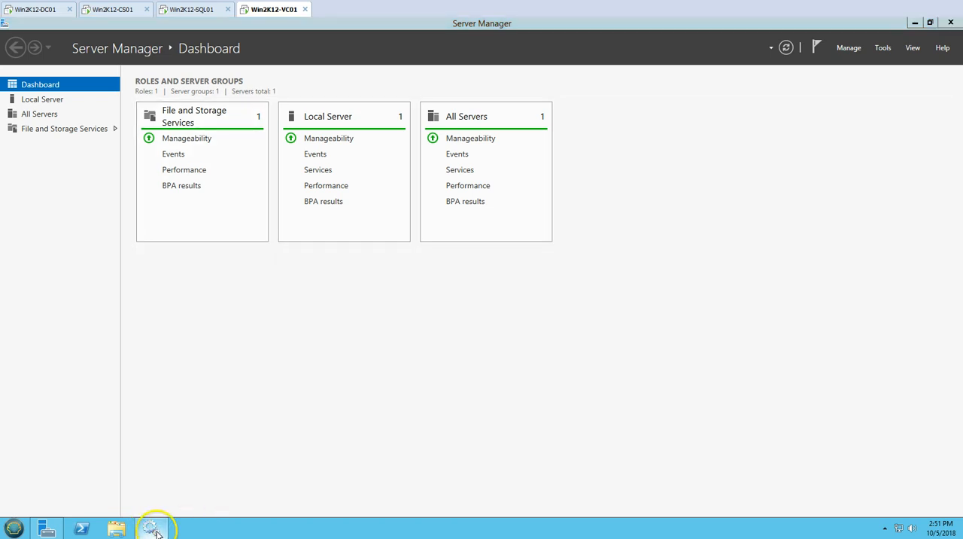
pyautogui.click(914, 23)
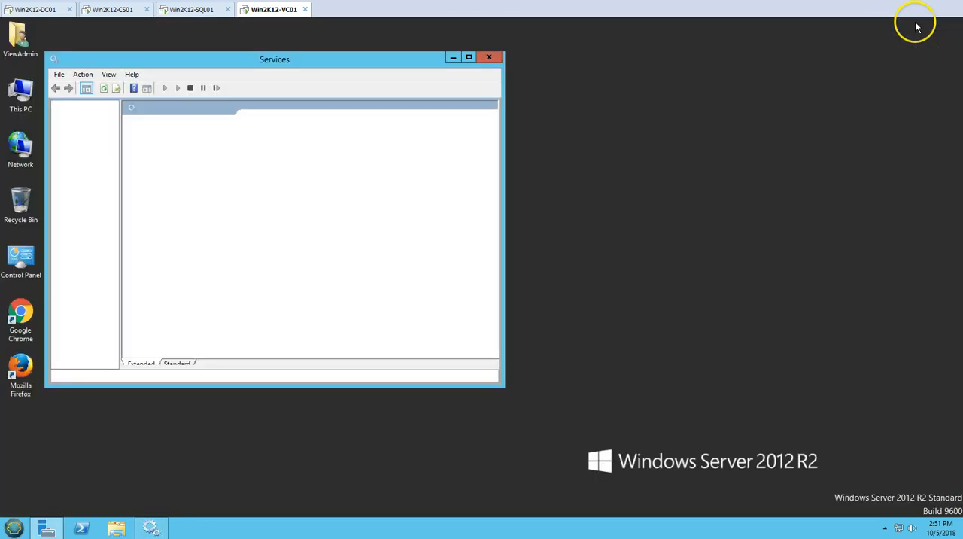
# - Check the status of the VMware Horizon 7 Composer service in the maximized Services console and close the console
pyautogui.doubleClick(397, 59)
pyautogui.click(254, 253)
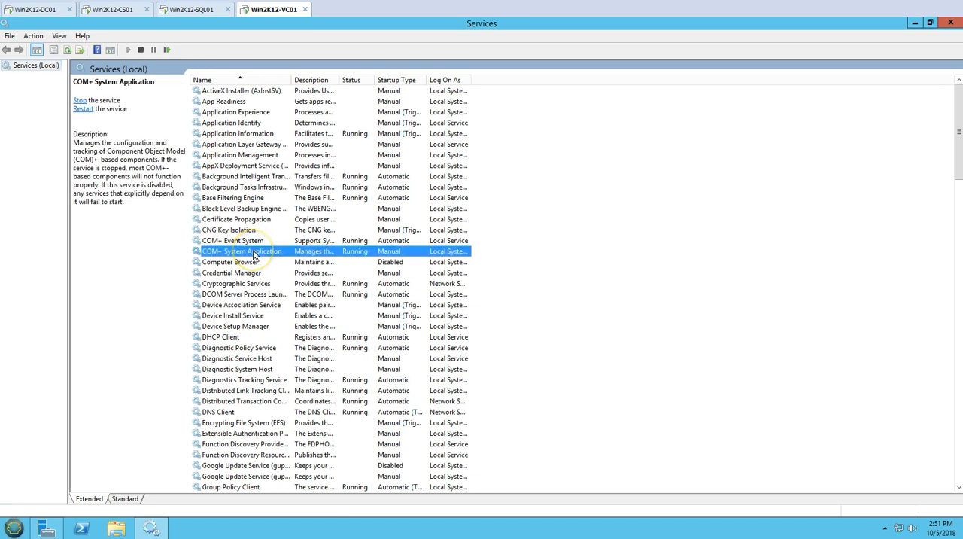
pyautogui.press('v')
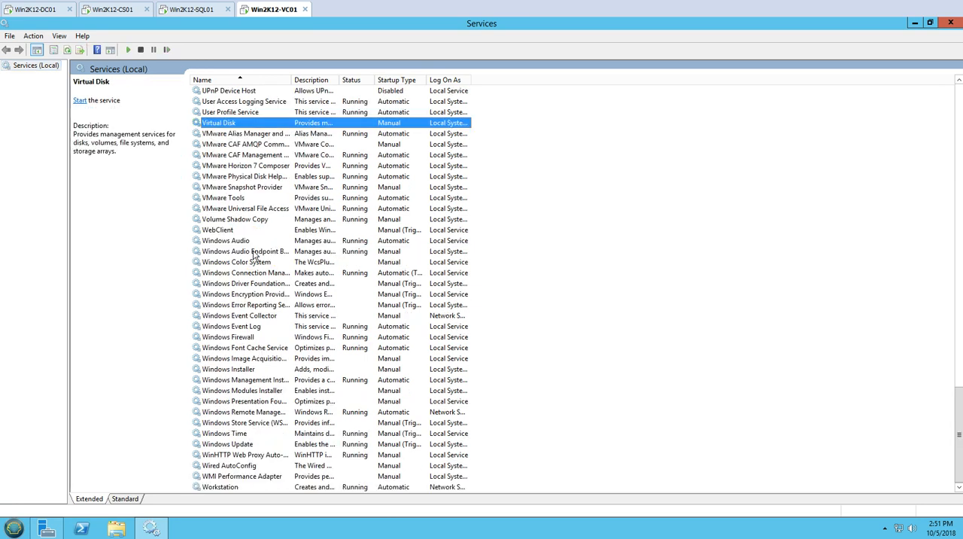
pyautogui.click(280, 166)
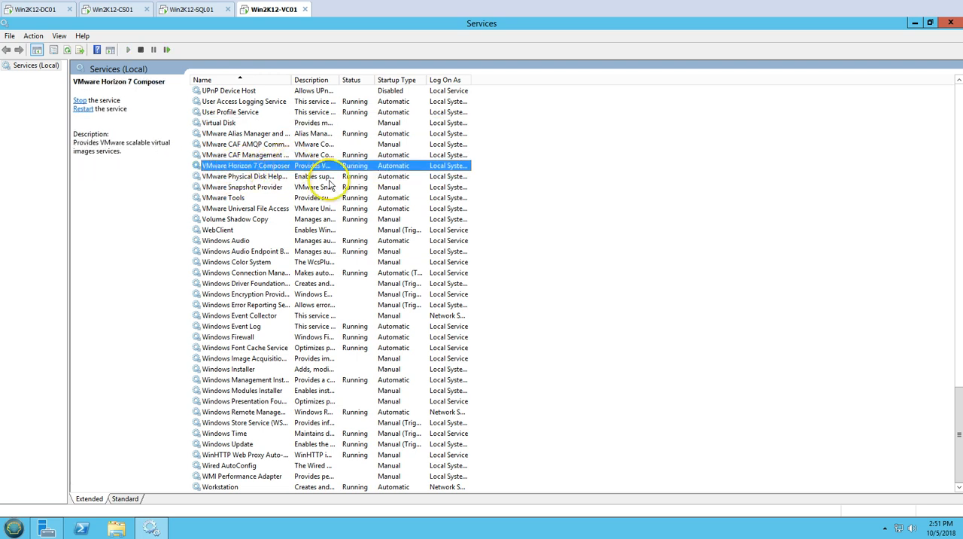
pyautogui.click(949, 24)
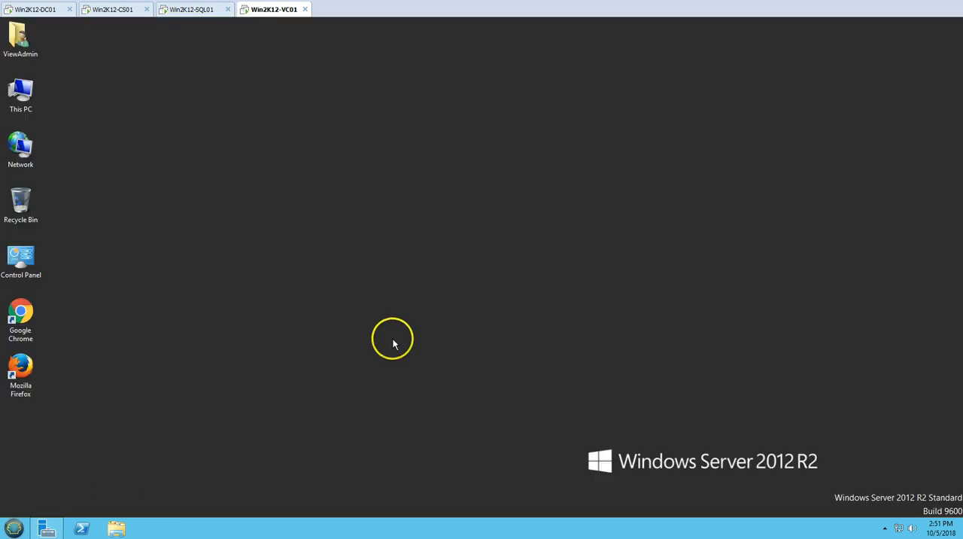
# - Switch to Win2K12-CS01, try to edit vCenter01's View Composer Server settings and return to the Horizon Administrator login page
pyautogui.click(47, 527)
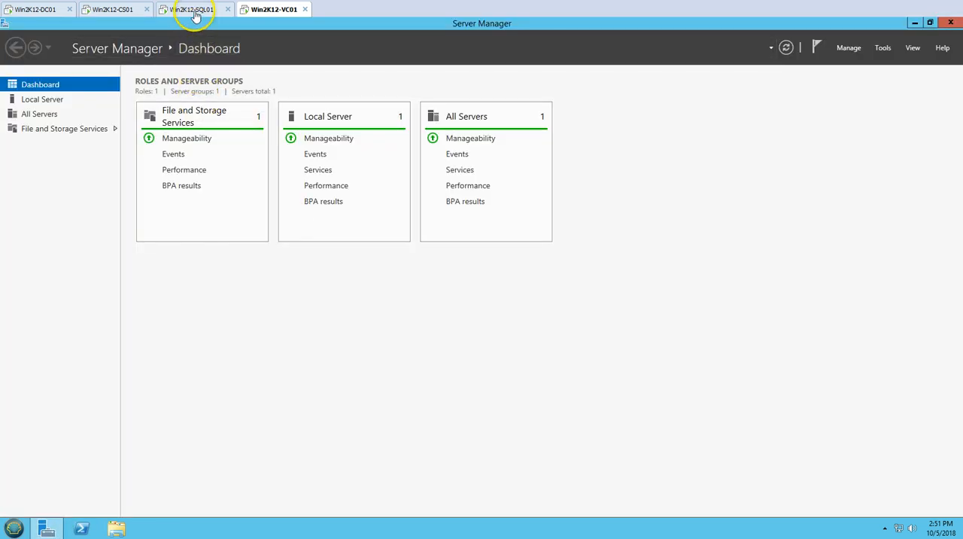
pyautogui.click(120, 10)
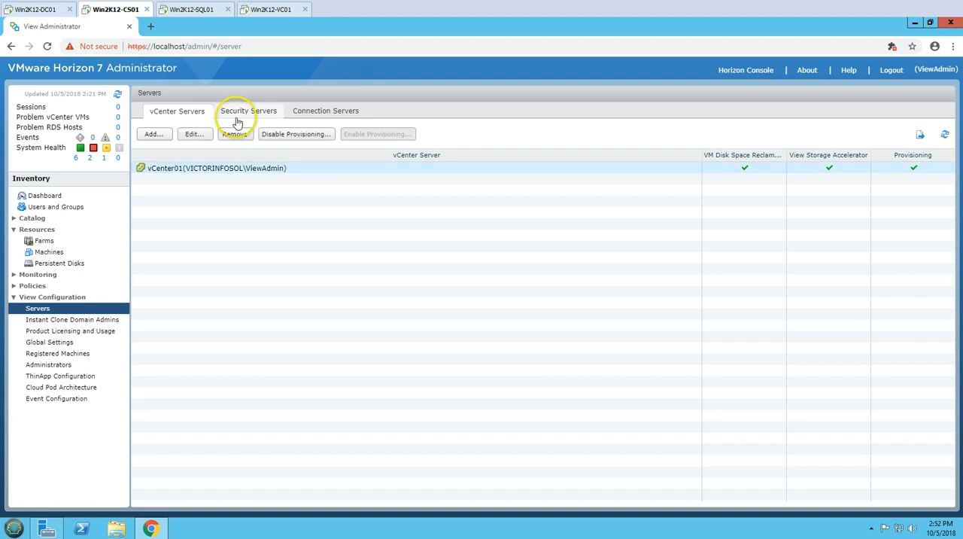
pyautogui.click(193, 133)
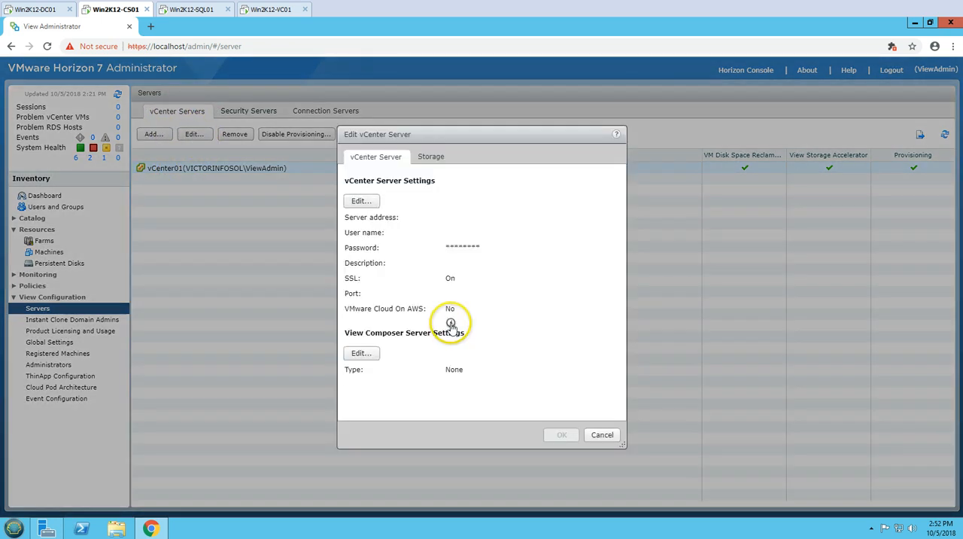
pyautogui.click(361, 352)
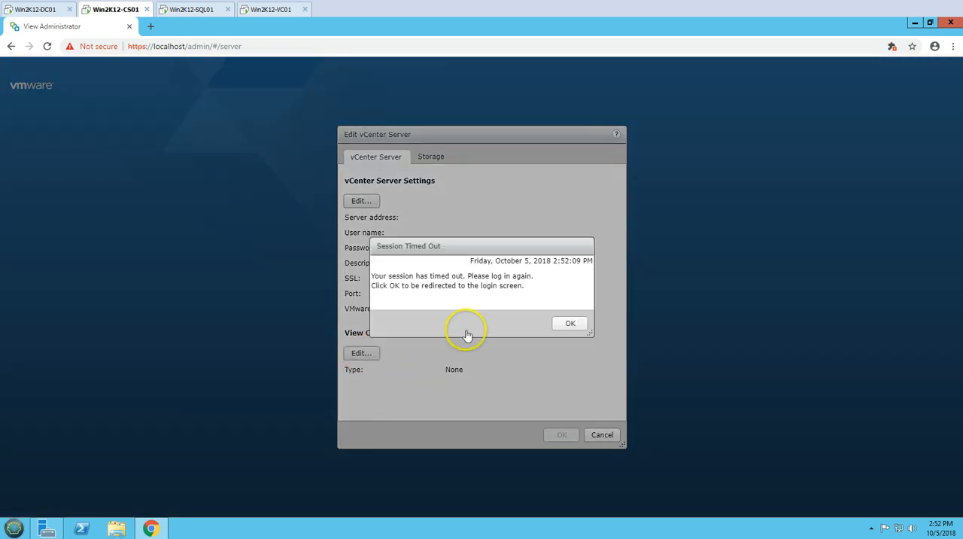
pyautogui.click(562, 324)
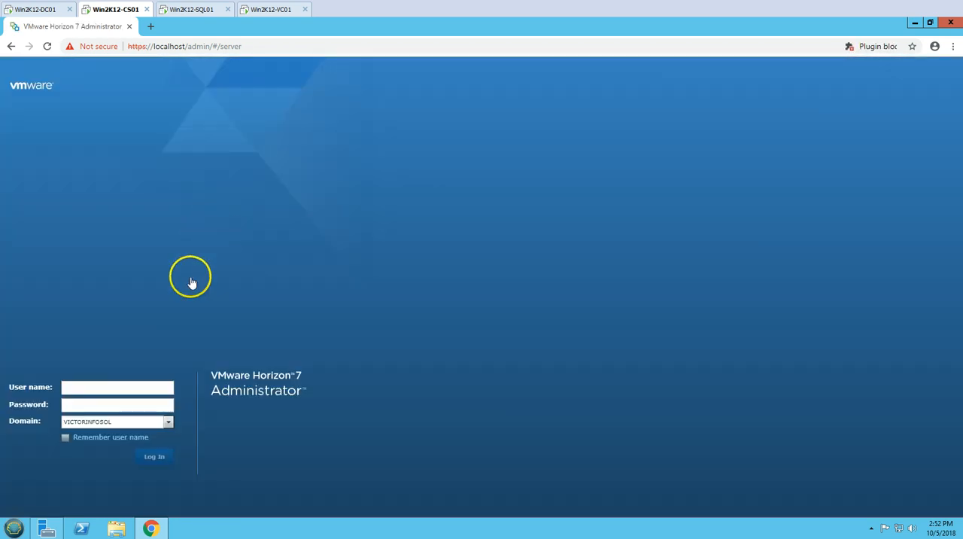
# - Log in to Horizon 7 Administrator as ViewAdmin in the VICTORINFOSOL domain with the account password
pyautogui.click(88, 391)
pyautogui.write('V')
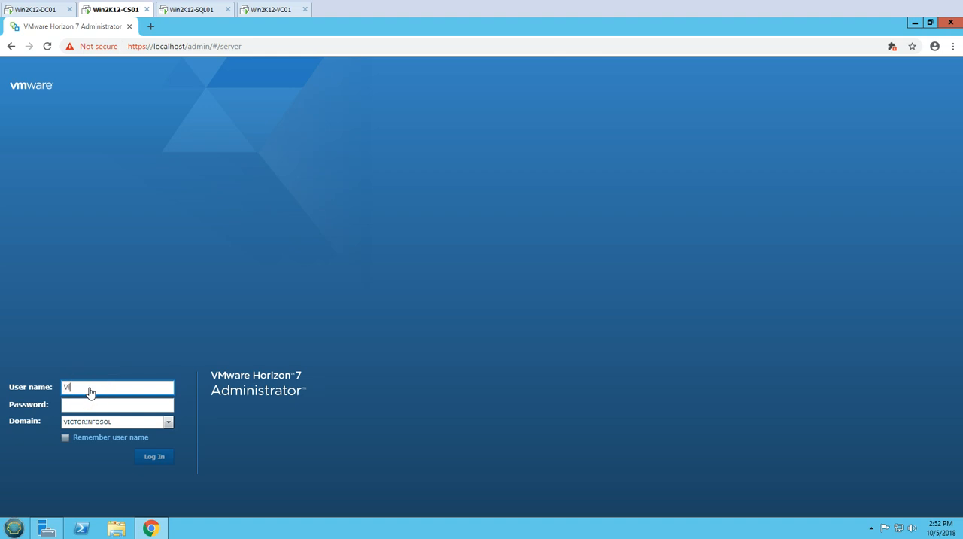
pyautogui.write('iewAdmin')
pyautogui.press('Tab')
pyautogui.write('P')
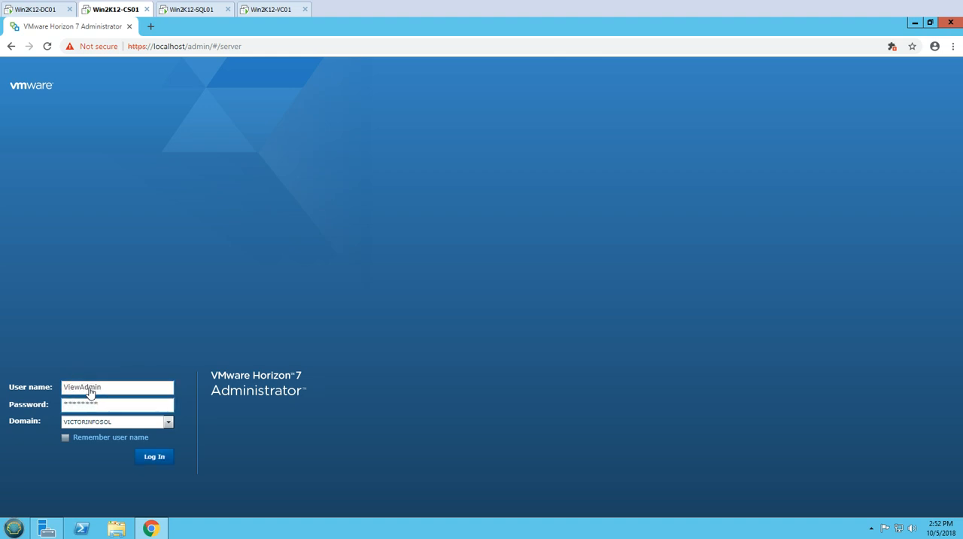
pyautogui.press('Return')
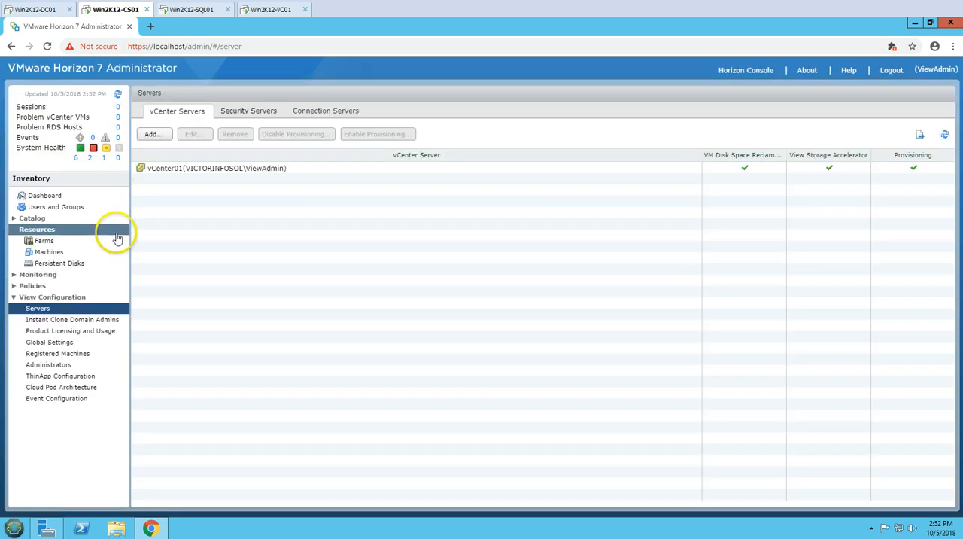
# - Edit vCenter01's View Composer settings and choose Standalone View Composer Server, leaving the server address ready for entry
pyautogui.click(168, 170)
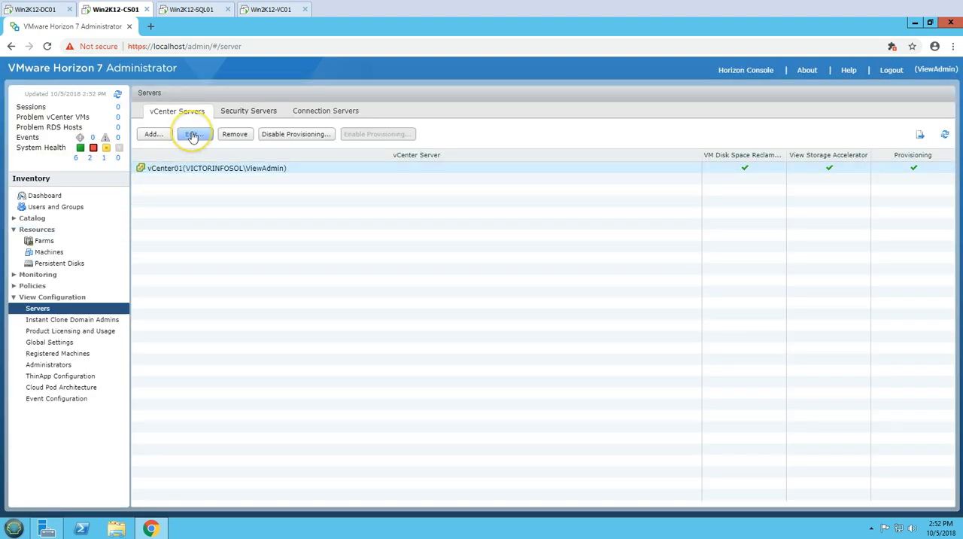
pyautogui.click(193, 134)
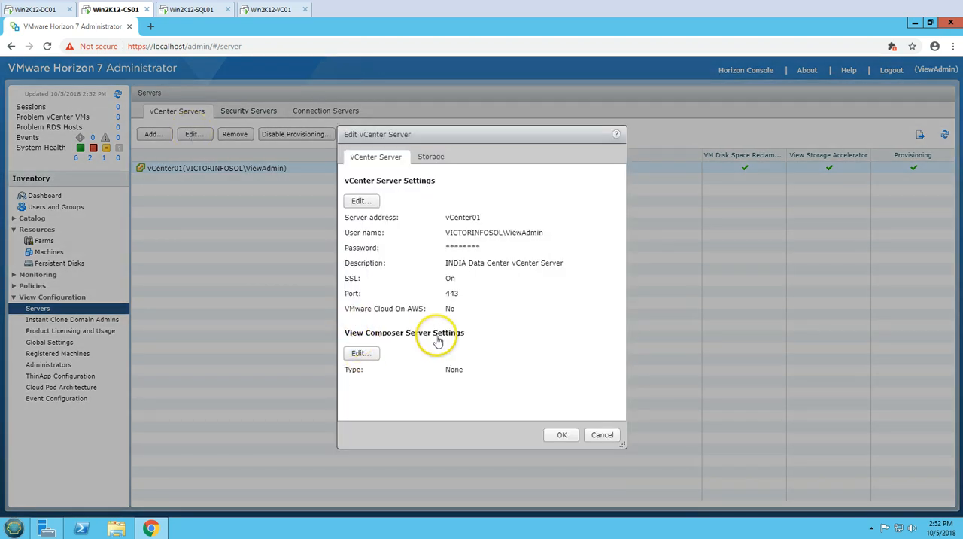
pyautogui.click(359, 353)
pyautogui.click(352, 241)
pyautogui.click(451, 275)
# - Look up Win2K12-VC01's full computer name in its System Properties and return to the View Composer settings on Win2K12-CS01
pyautogui.click(271, 9)
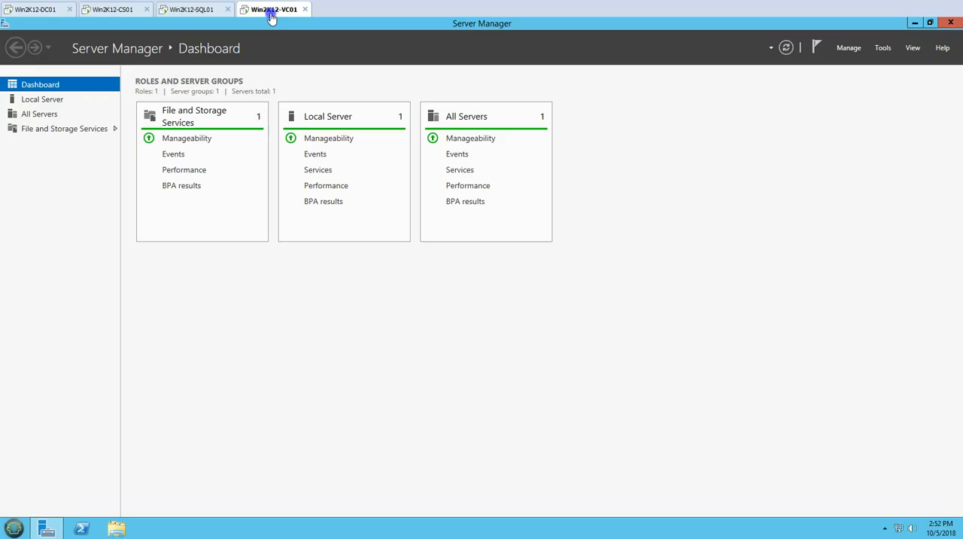
pyautogui.click(42, 99)
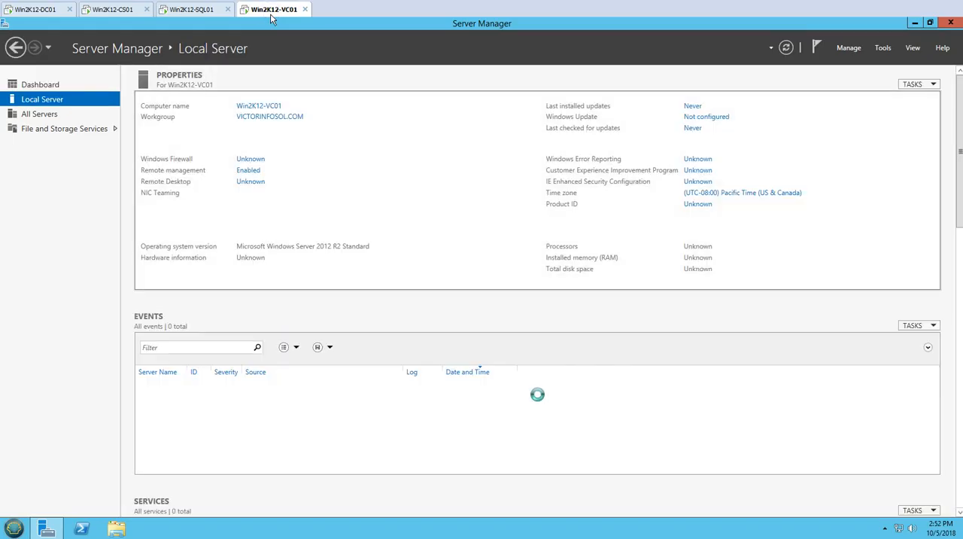
pyautogui.click(269, 116)
pyautogui.press('Tab')
pyautogui.hotkey('ctrl', 'c')
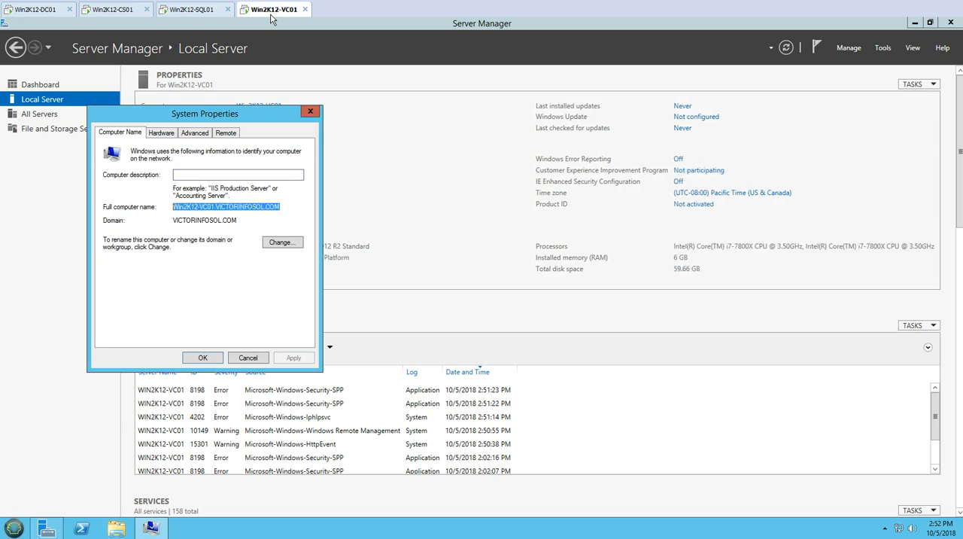
pyautogui.press('Escape')
pyautogui.click(117, 9)
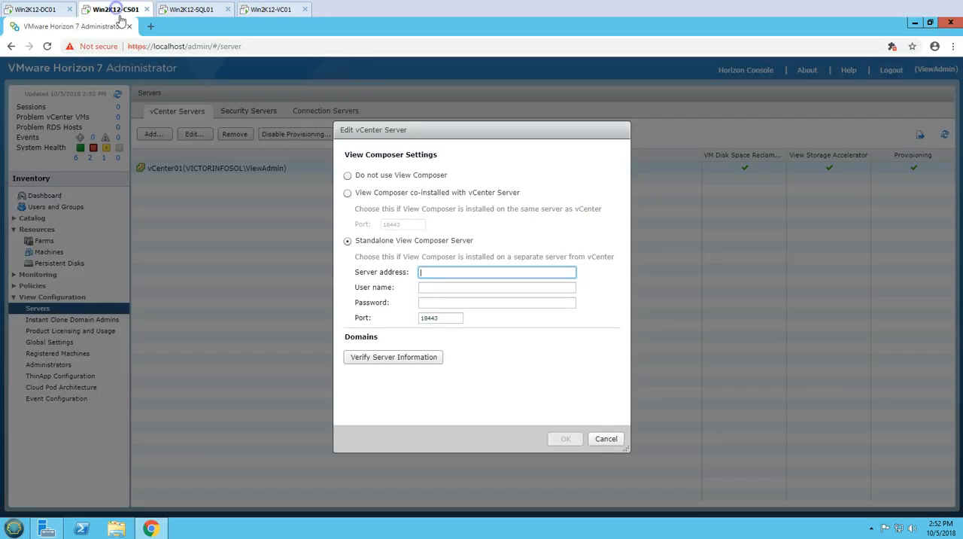
# - Enter Win2K12-VC01.VICTORINFOSOL.COM as the standalone View Composer server address, with user name ViewAdmin and the account password
pyautogui.hotkey('ctrl', 'v')
pyautogui.press('Tab')
pyautogui.write('ViewAdmin')
pyautogui.press('Tab')
pyautogui.write('*')
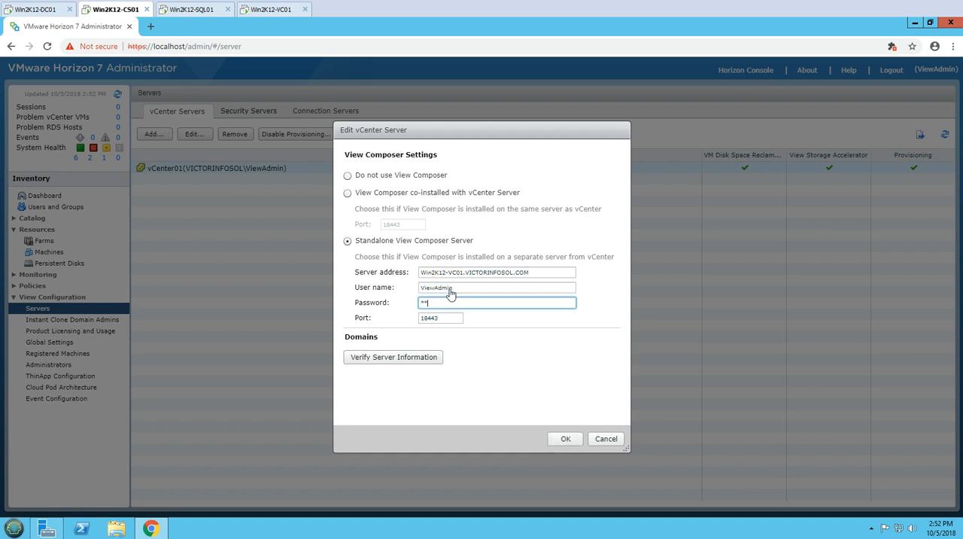
pyautogui.write('*******')
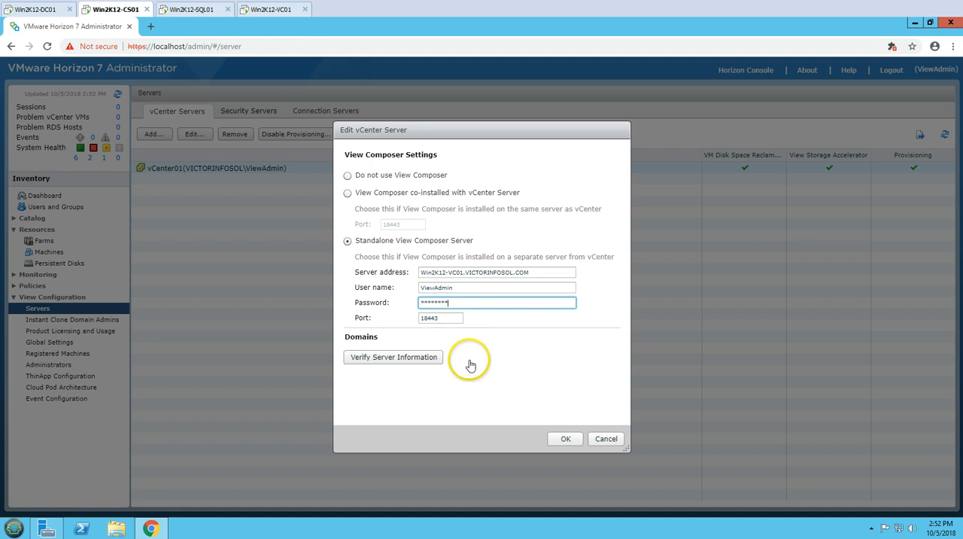
# - Verify the View Composer server information, then view and accept the server's untrusted certificate
pyautogui.click(422, 361)
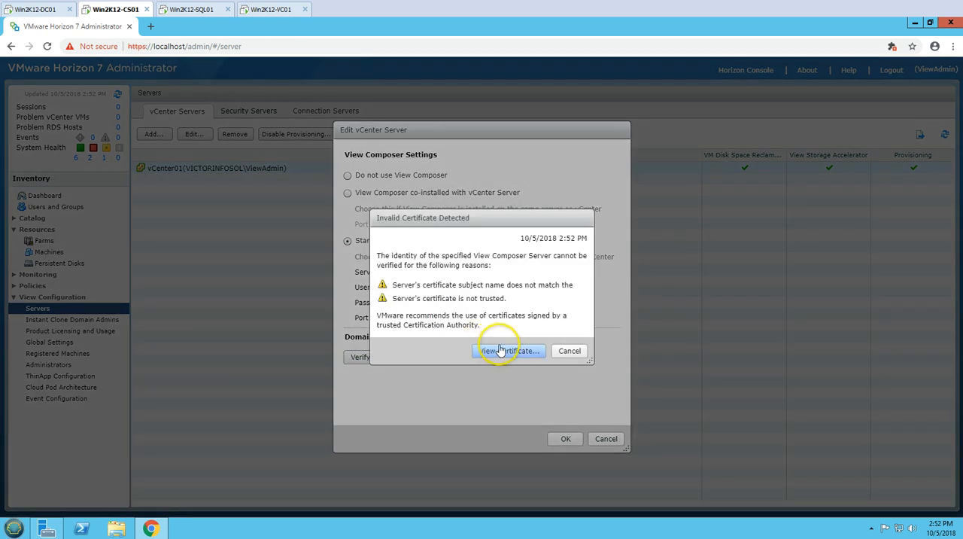
pyautogui.click(508, 350)
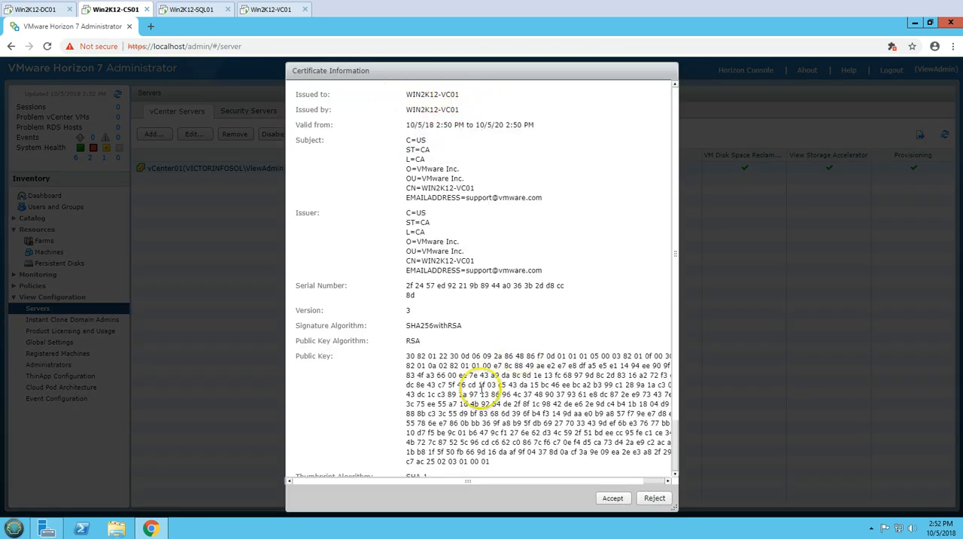
pyautogui.scroll(-1, 485, 388)
pyautogui.scroll(-1, 485, 387)
pyautogui.click(612, 497)
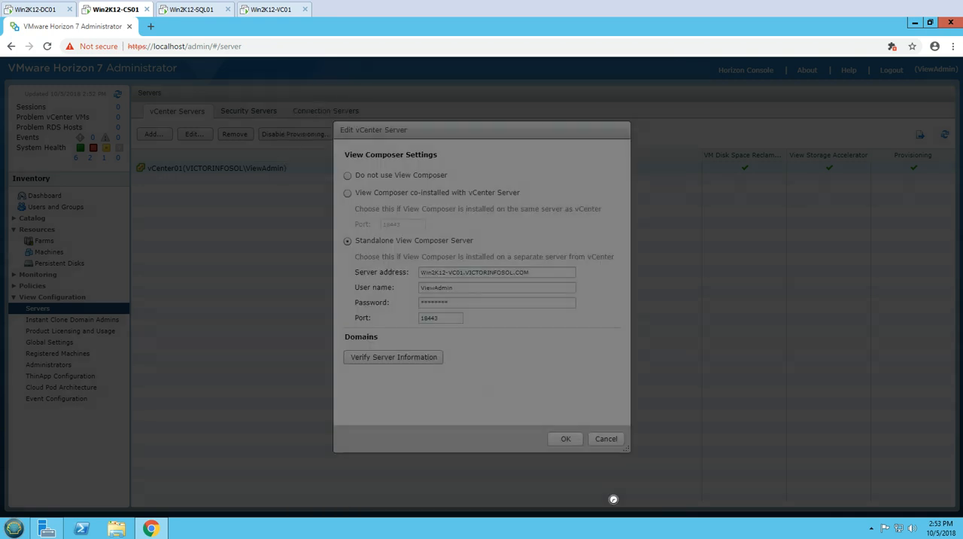
# - Add the domain VICTORINFOSOL.COM to the View Composer settings with user name ViewAdmin and the account password
pyautogui.click(361, 358)
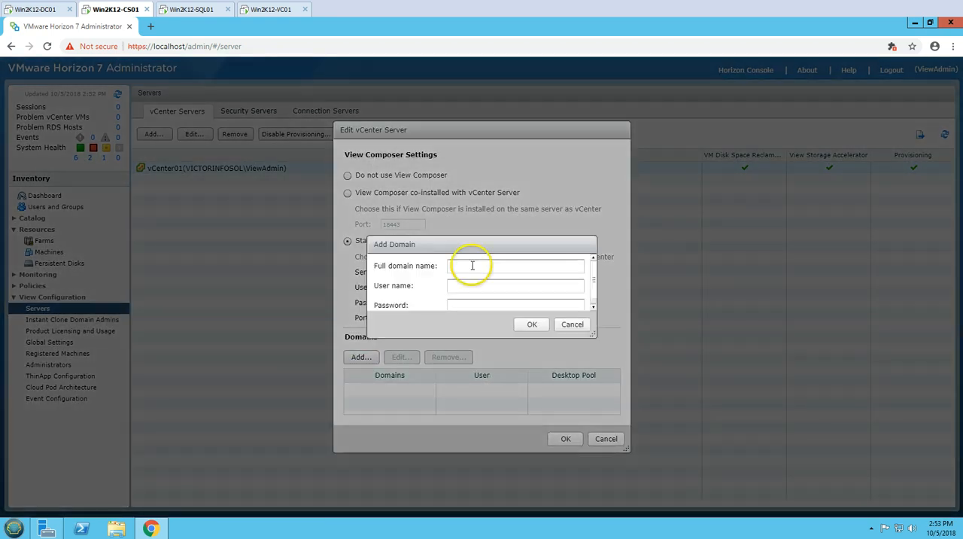
pyautogui.click(474, 265)
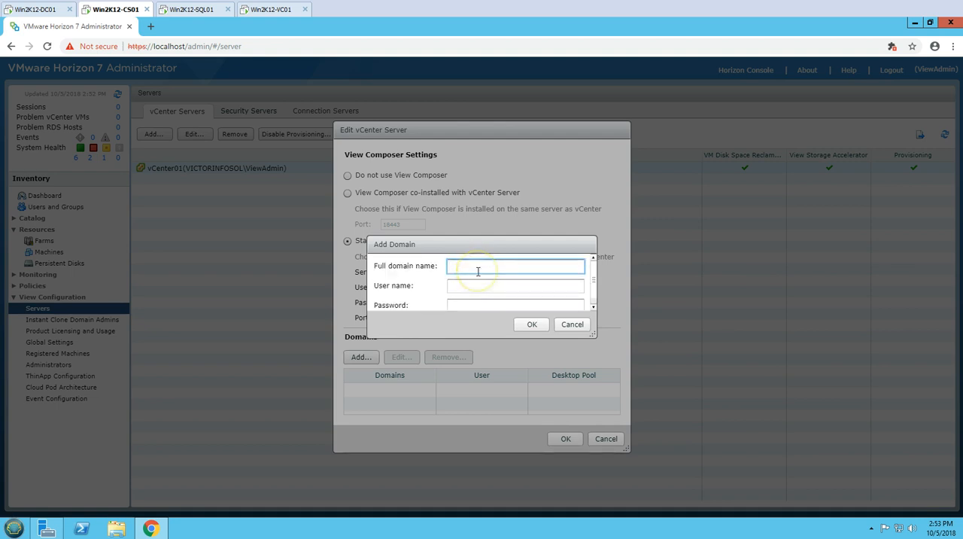
pyautogui.write('VICTORINFOSOL.COM')
pyautogui.press('Tab')
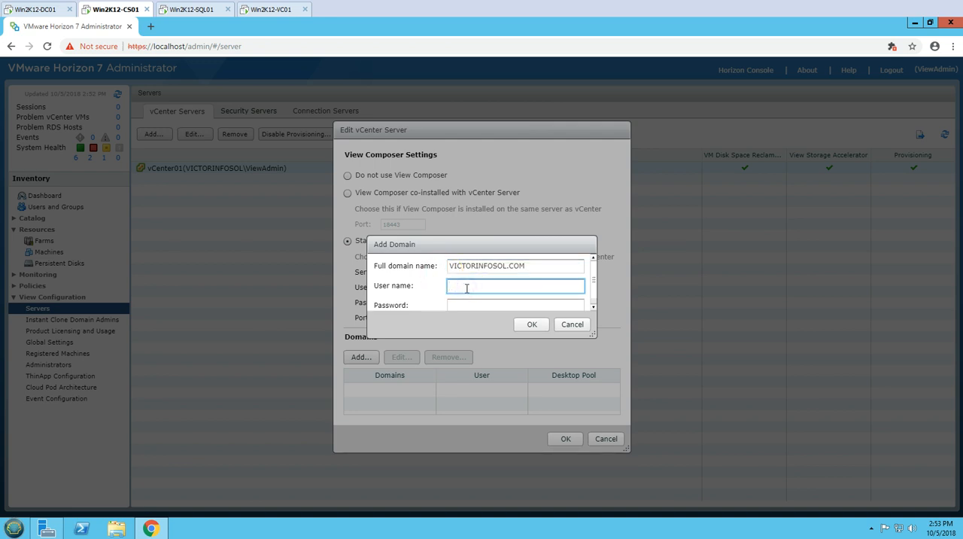
pyautogui.write('ViewAdmin')
pyautogui.press('Tab')
pyautogui.write('**')
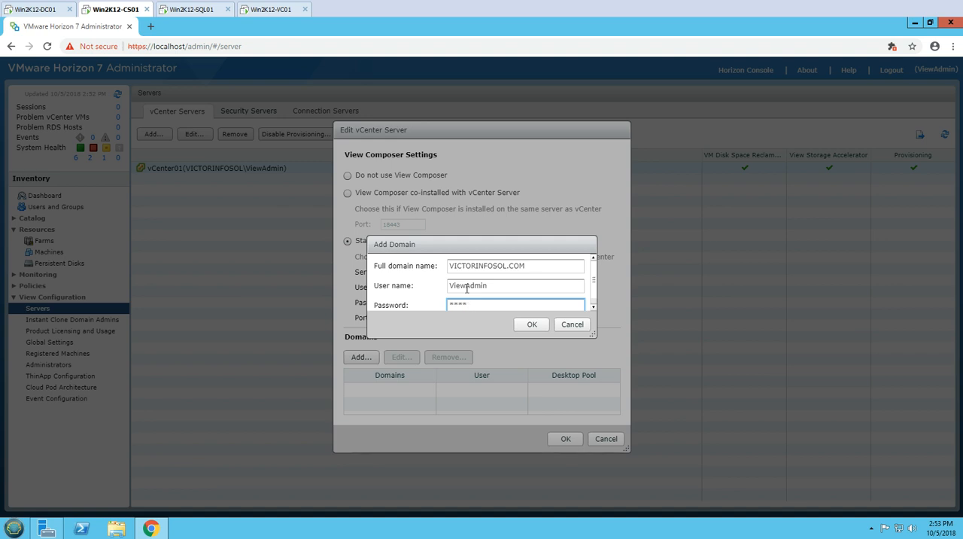
pyautogui.write('******')
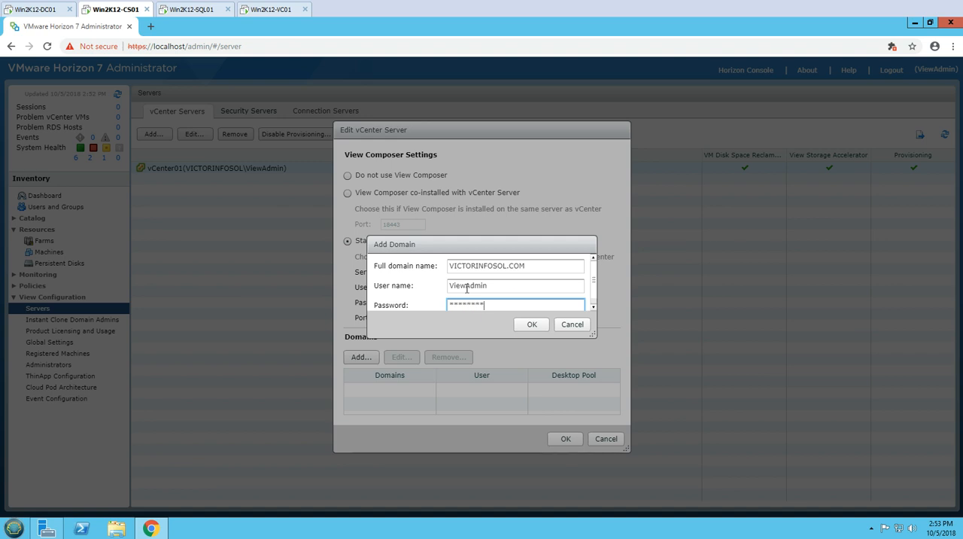
pyautogui.click(526, 323)
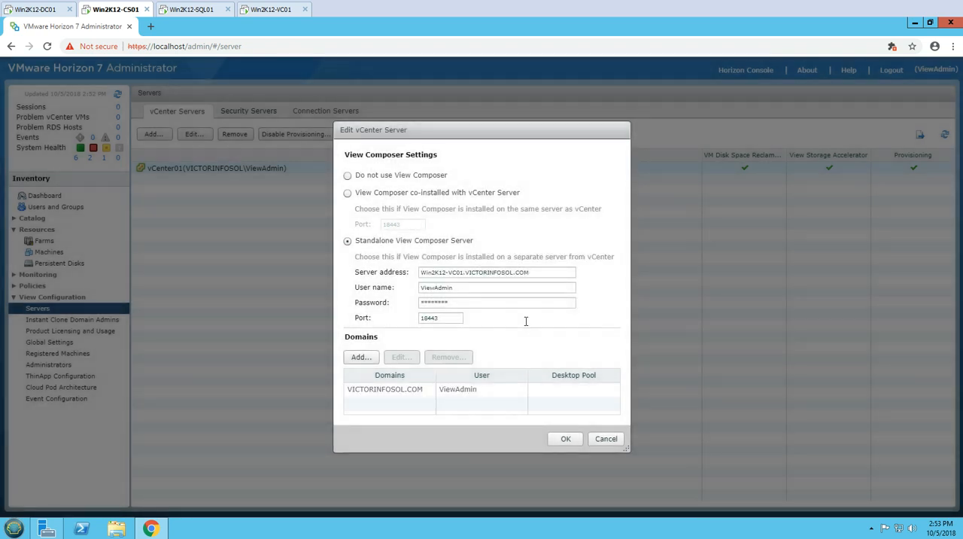
# - Save the View Composer settings, then reopen vCenter01's server settings to check the View Composer entry and confirm them
pyautogui.click(572, 440)
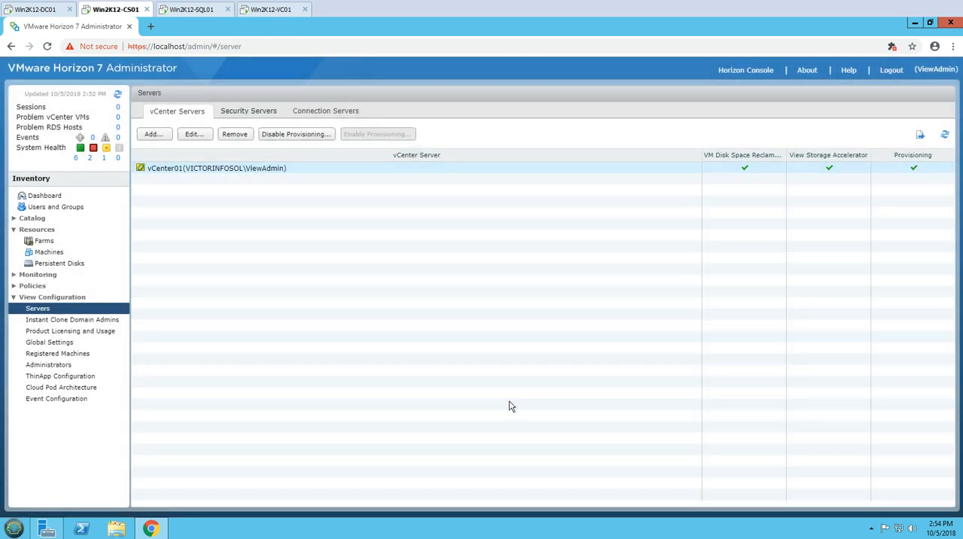
pyautogui.click(195, 134)
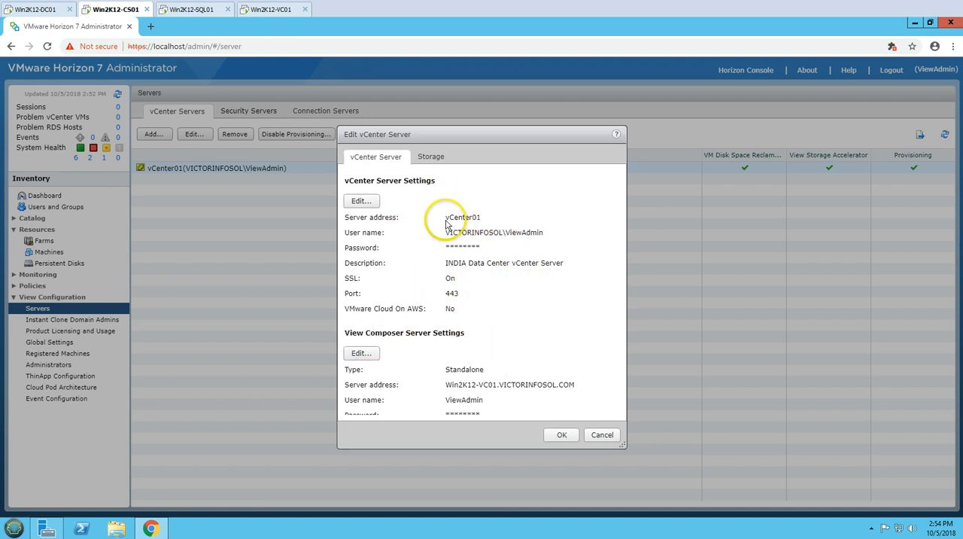
pyautogui.click(561, 435)
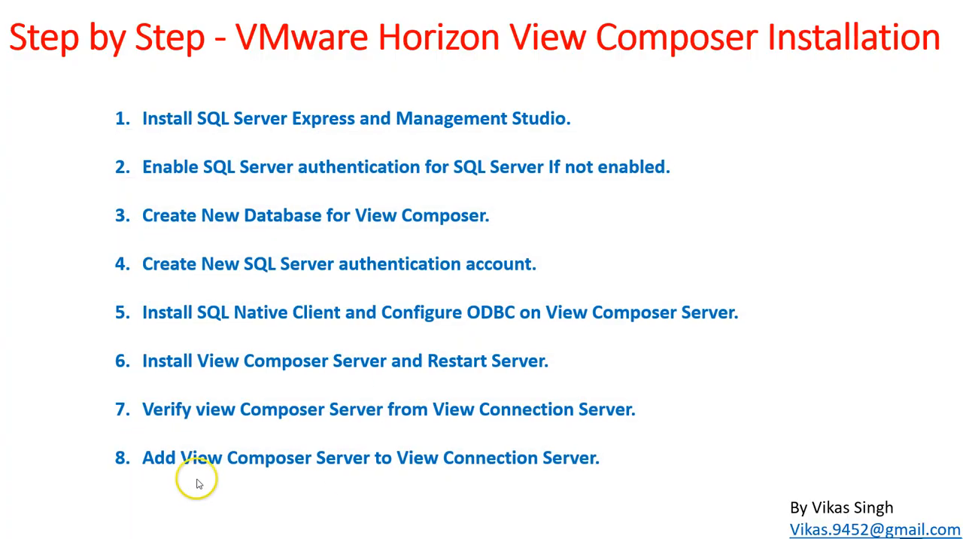
pyautogui.click(200, 482)
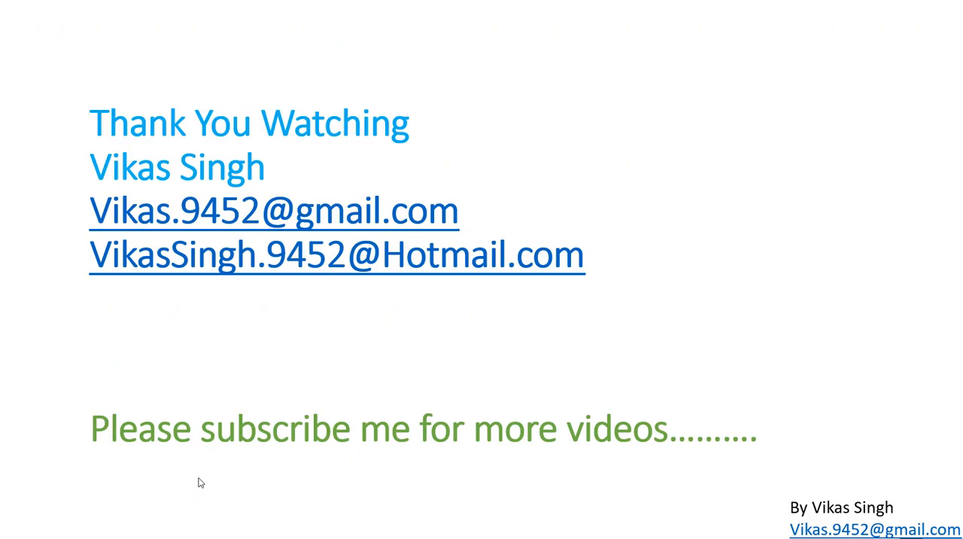